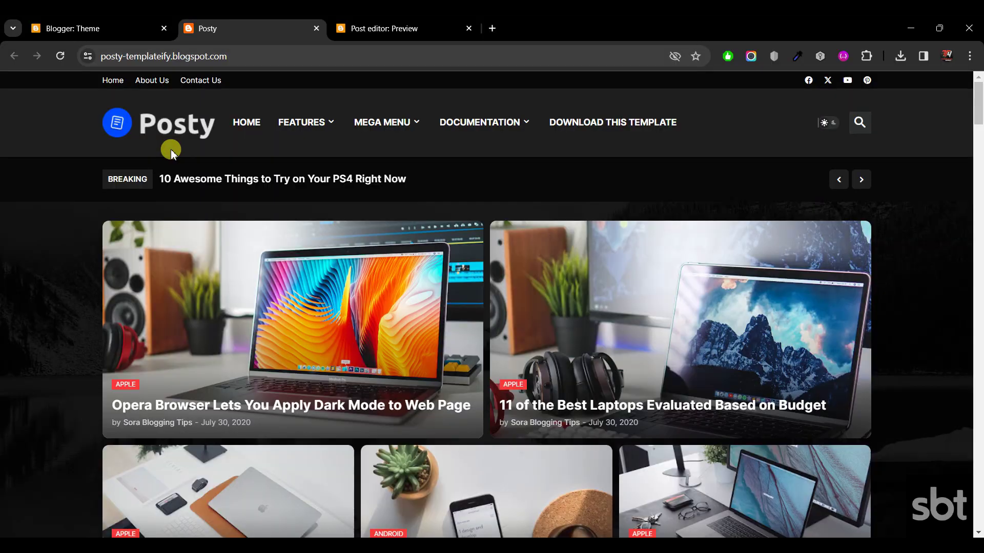
# Examine the Posty demo homepage from header to footer, including the Features, Mega Menu and Documentation entries in its header navigation
pyautogui.scroll(-10, 172, 152)
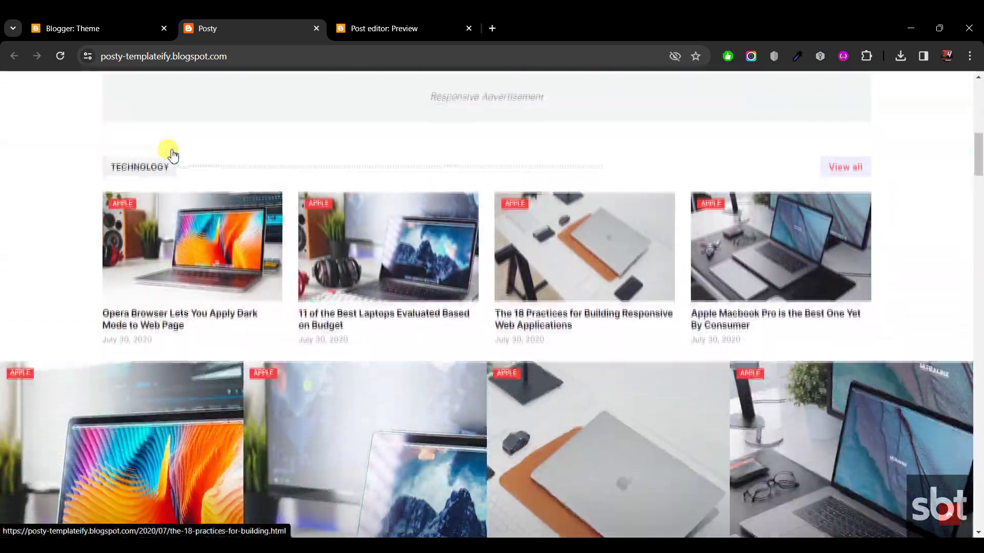
pyautogui.scroll(-6, 171, 152)
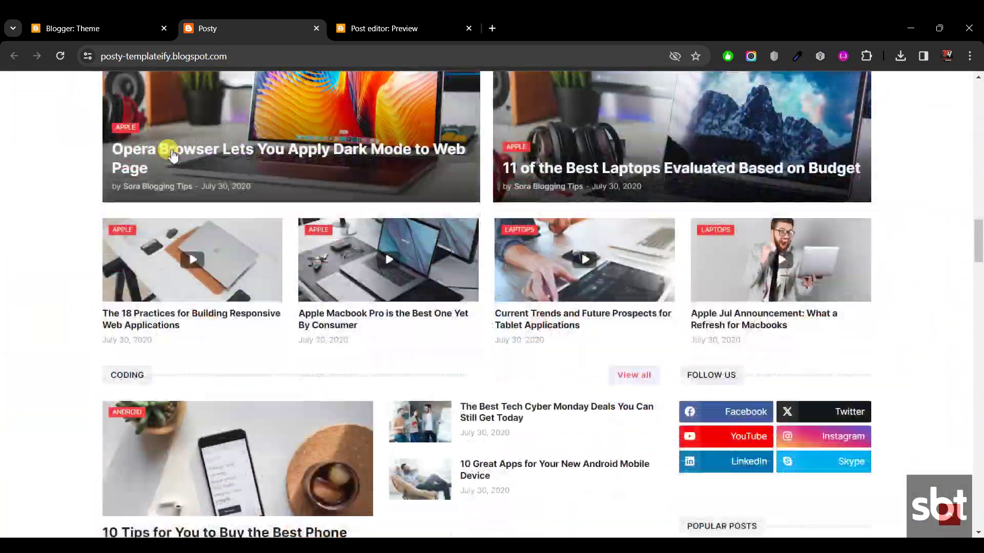
pyautogui.scroll(-10, 171, 152)
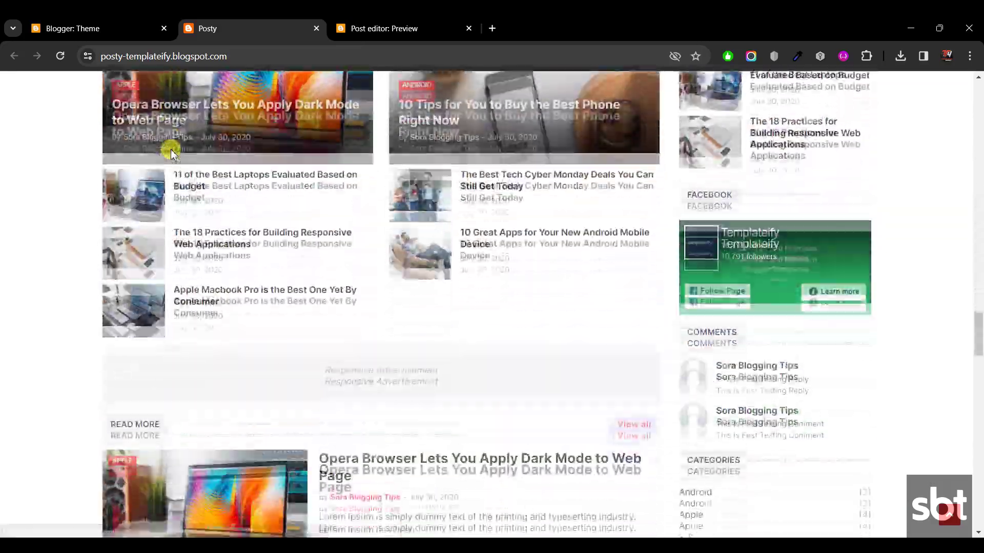
pyautogui.scroll(-7, 172, 152)
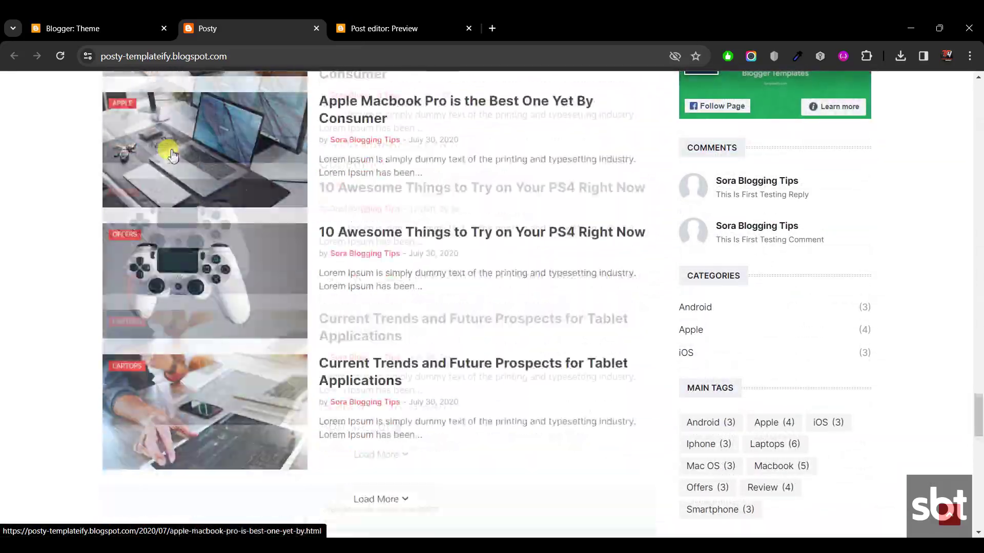
pyautogui.scroll(-10, 171, 152)
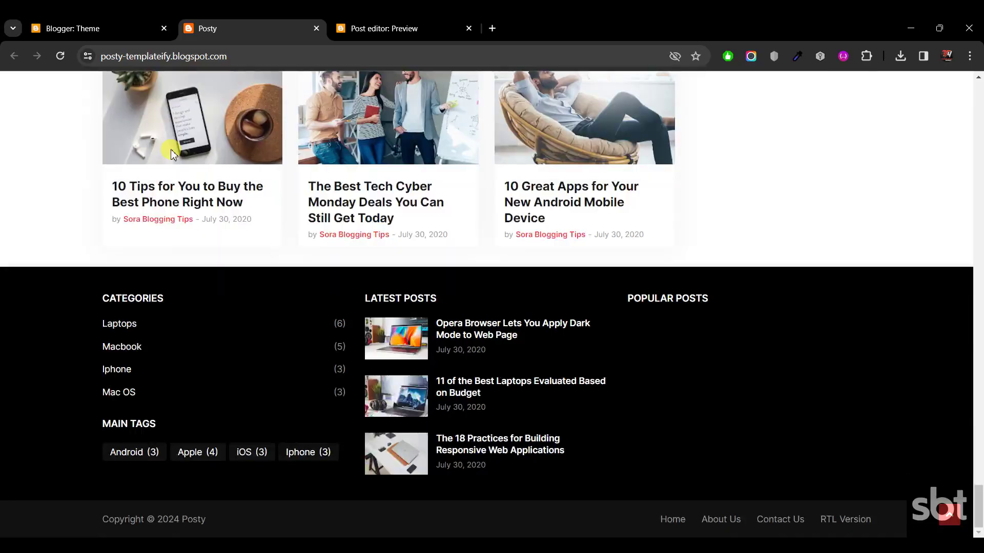
pyautogui.scroll(20, 172, 154)
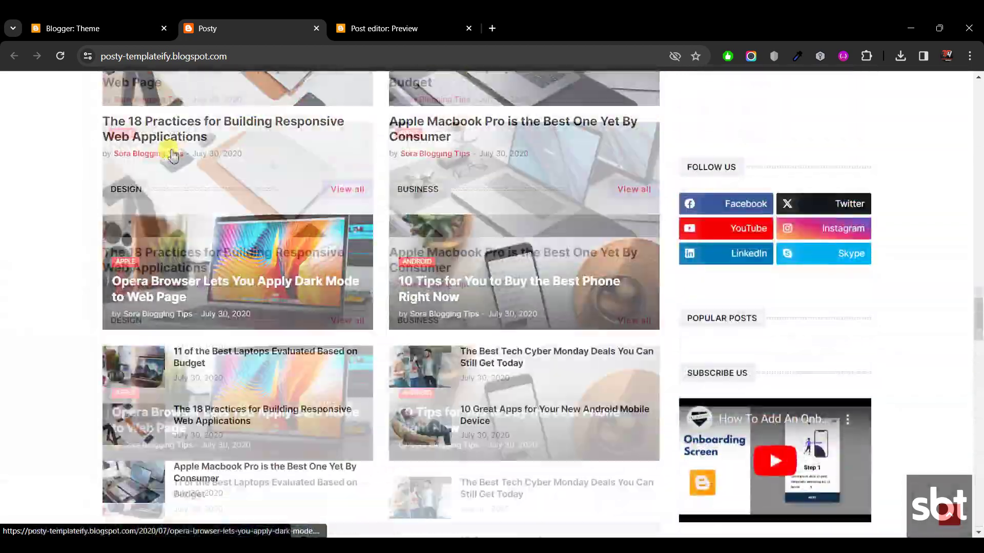
pyautogui.scroll(10, 172, 155)
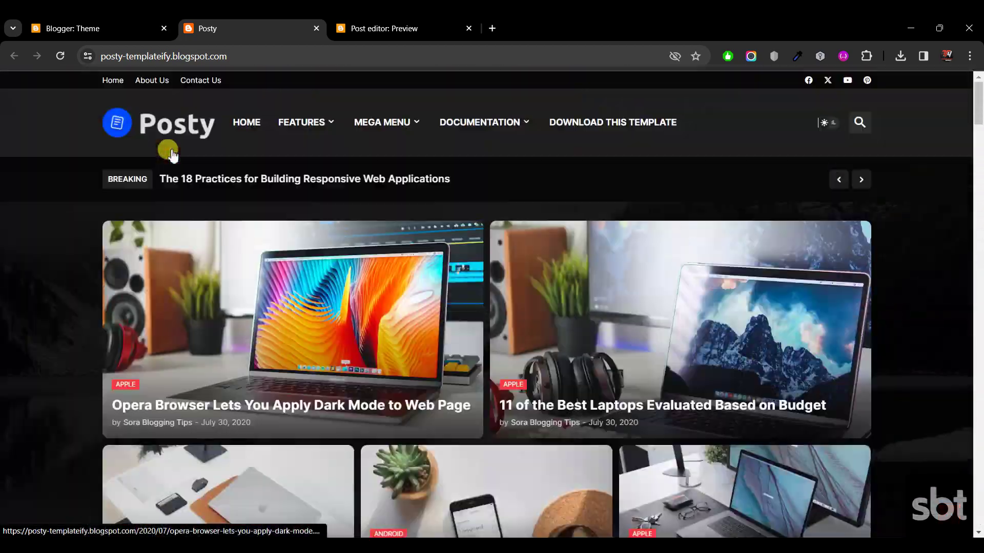
pyautogui.moveTo(293, 118)
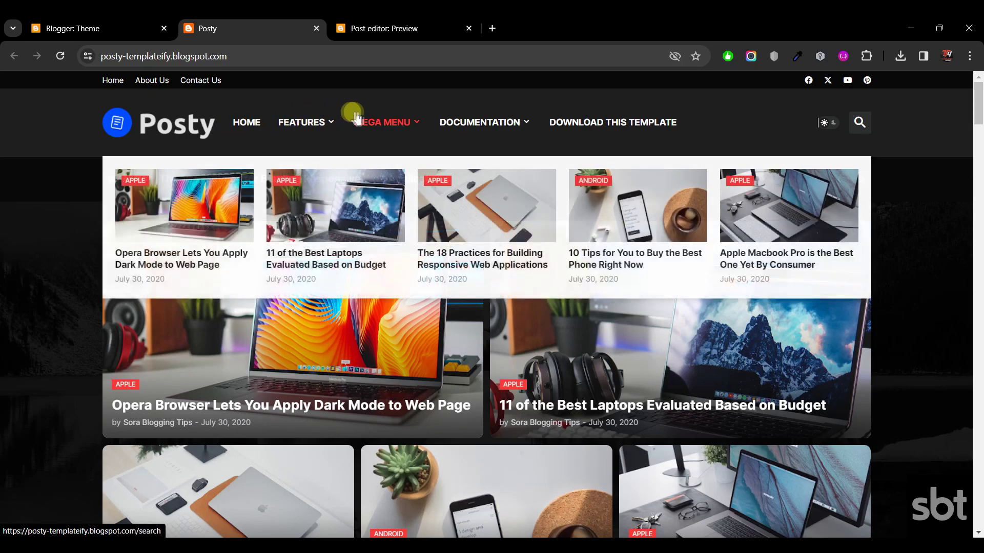
pyautogui.moveTo(471, 123)
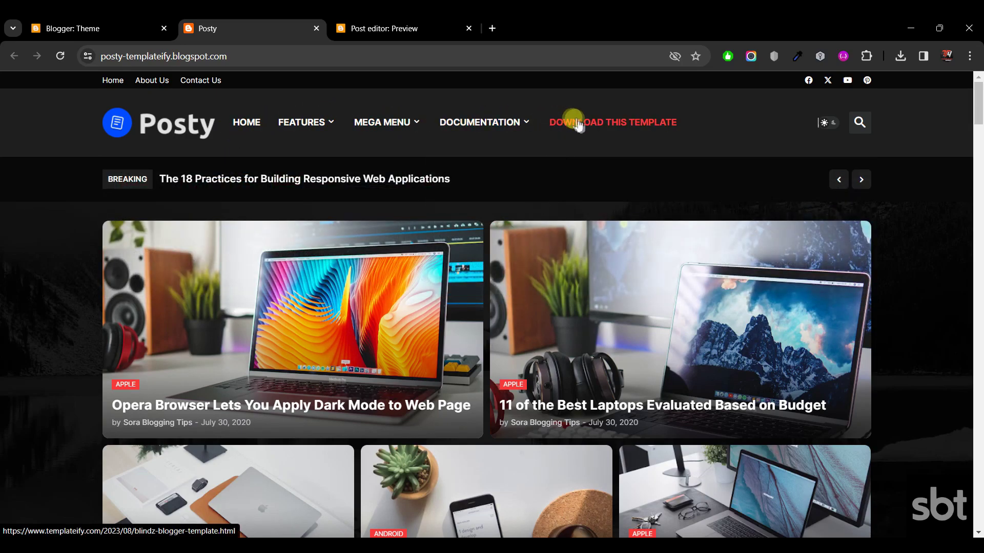
pyautogui.moveTo(361, 132)
pyautogui.moveTo(325, 137)
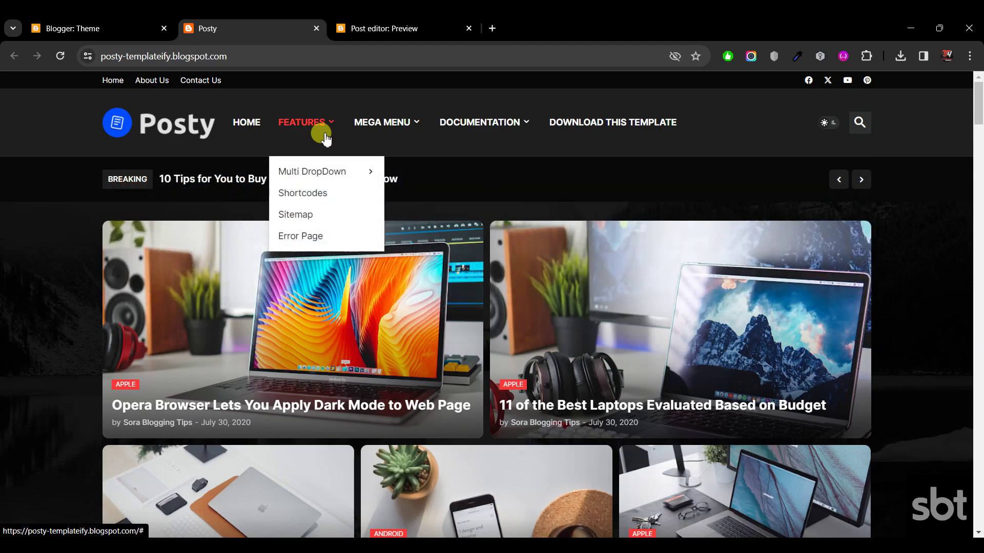
# Read the TopBar Menu section of the Lightify setup guide, including its link list widget settings and the note
pyautogui.click(371, 24)
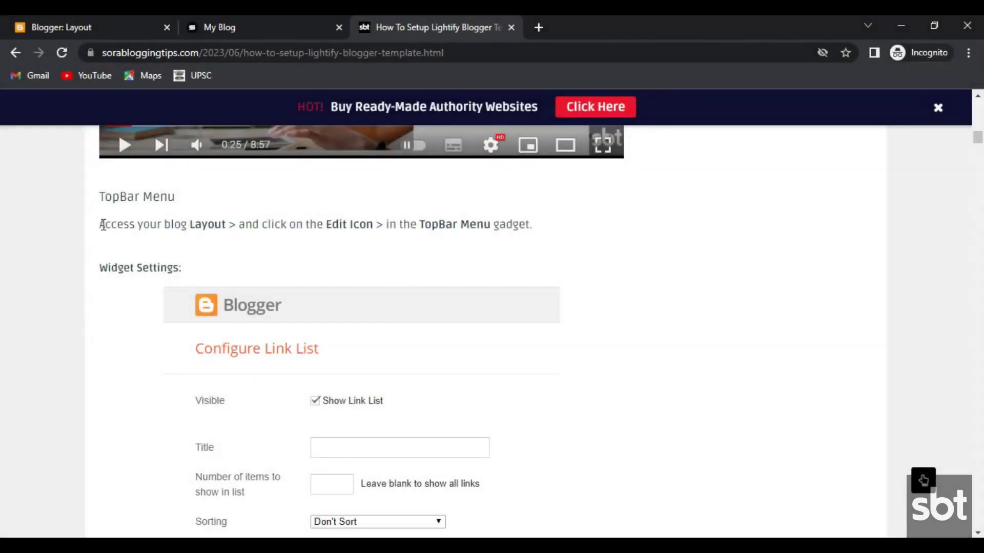
pyautogui.moveTo(103, 224); pyautogui.dragTo(545, 226)
pyautogui.scroll(-6, 355, 286)
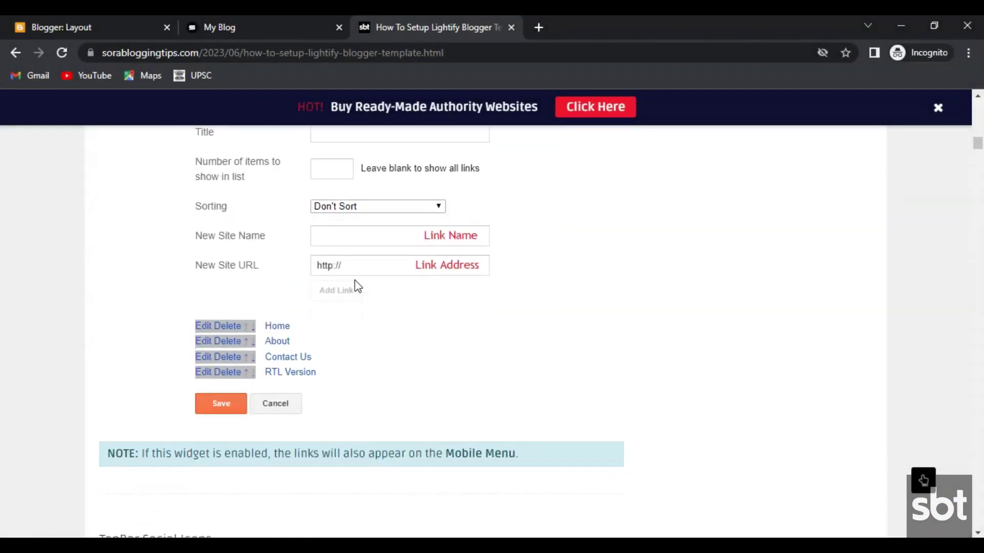
pyautogui.scroll(-3, 355, 280)
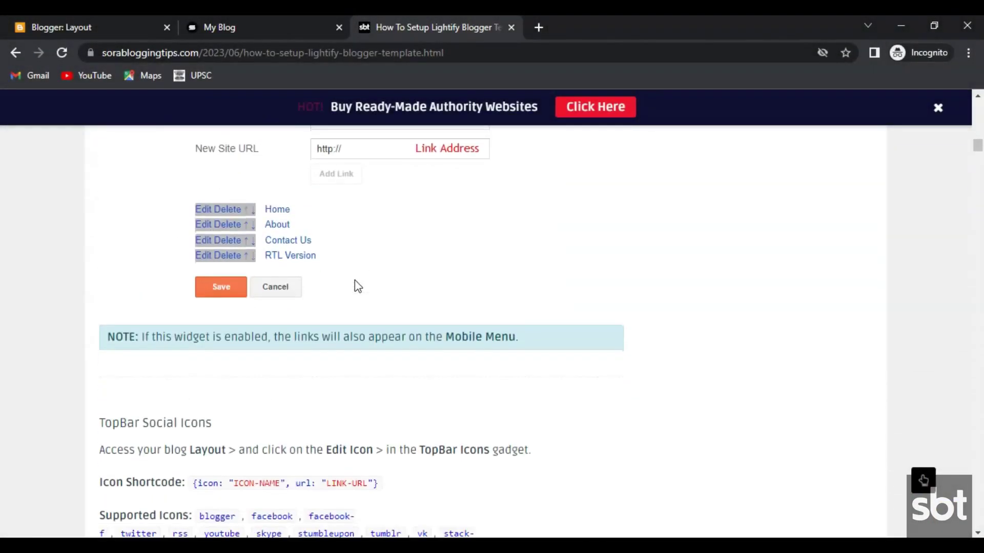
# Review the links in My Blog's TopBar Menu gadget in the Blogger layout, save the gadget and return to the live blog
pyautogui.click(248, 26)
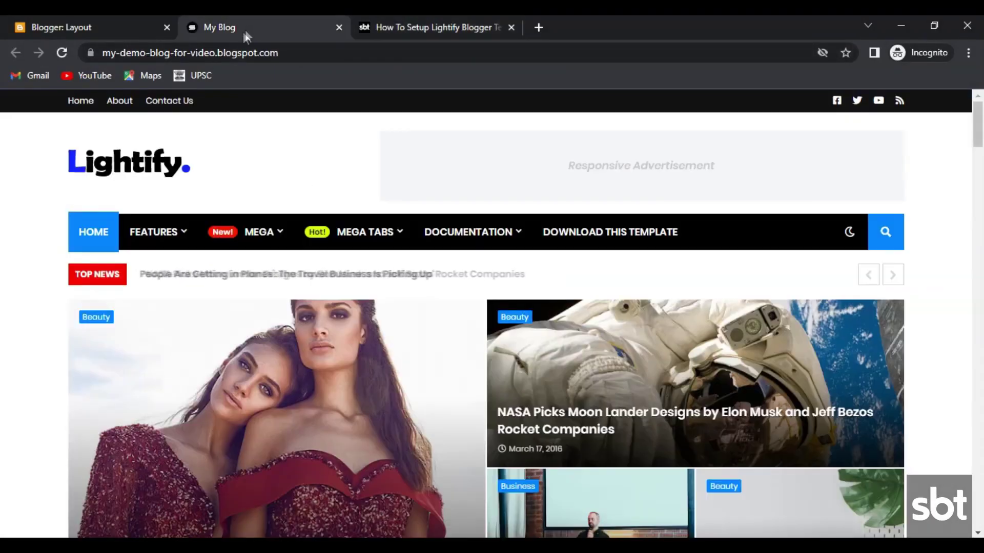
pyautogui.click(63, 18)
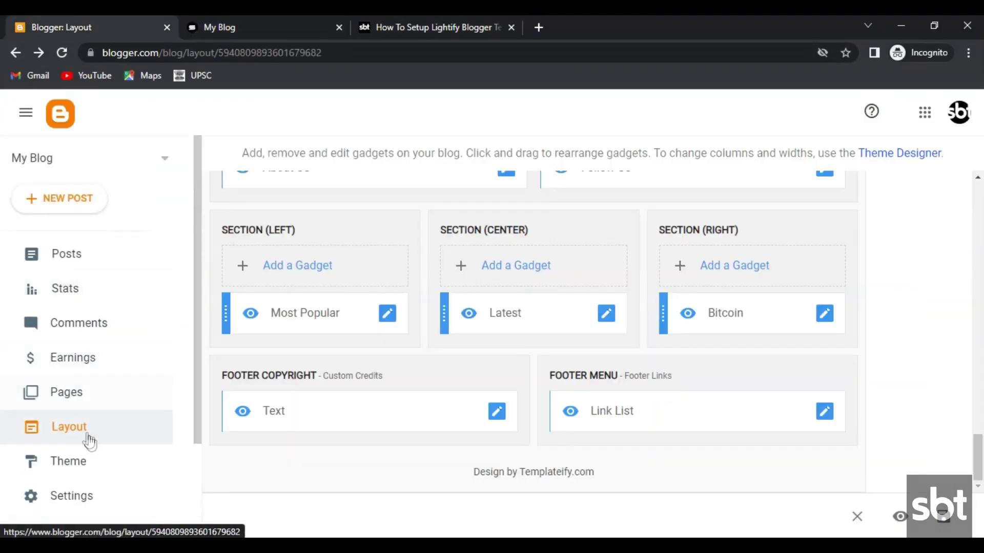
pyautogui.scroll(10, 317, 420)
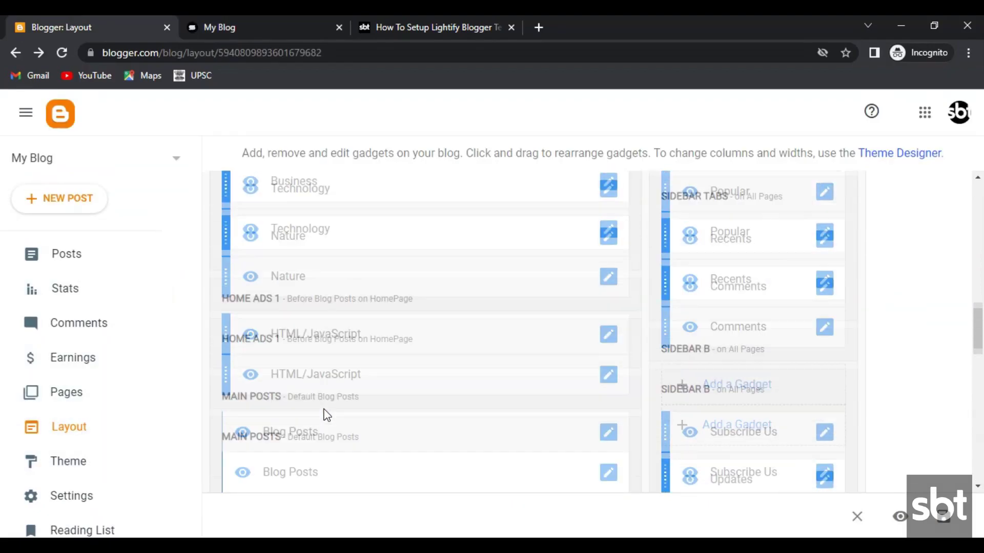
pyautogui.scroll(10, 326, 415)
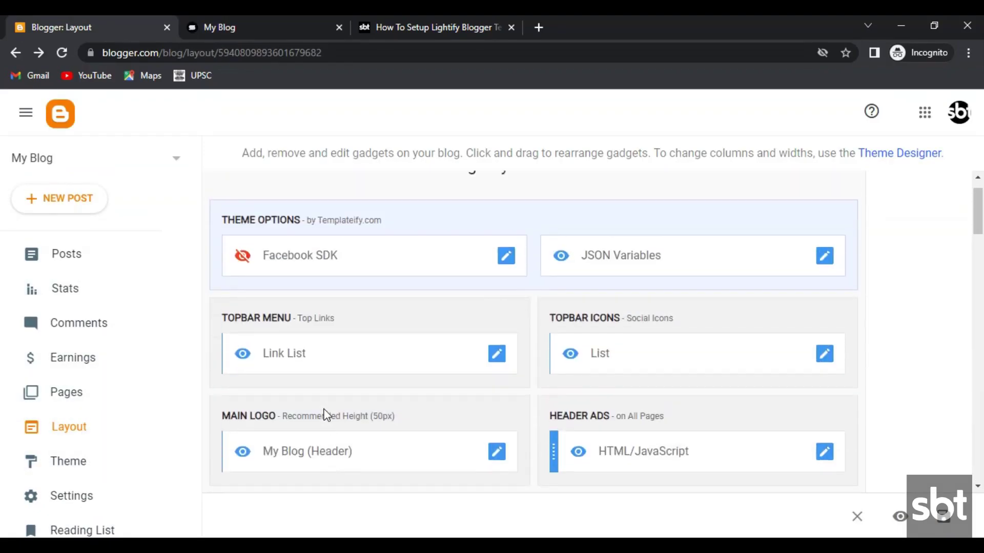
pyautogui.click(496, 353)
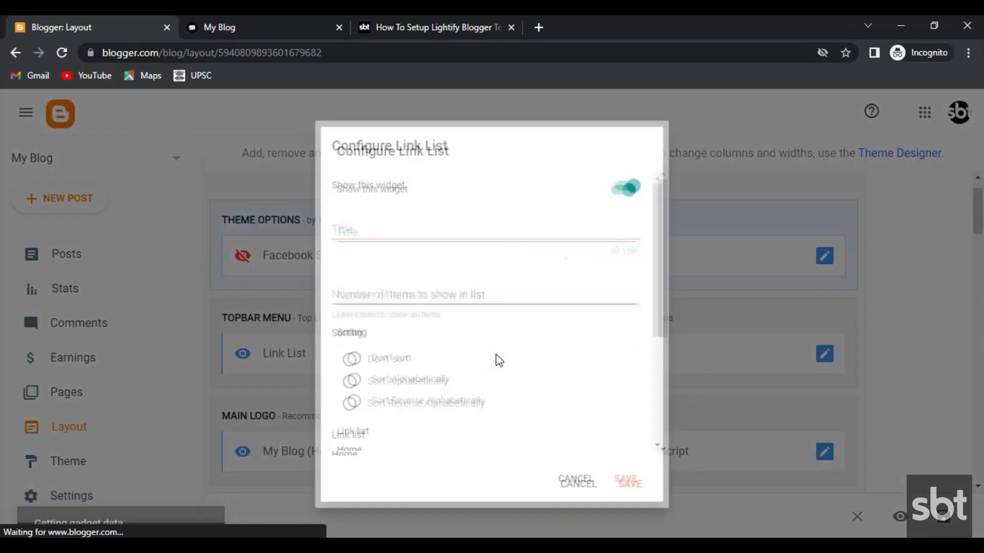
pyautogui.scroll(-5, 485, 346)
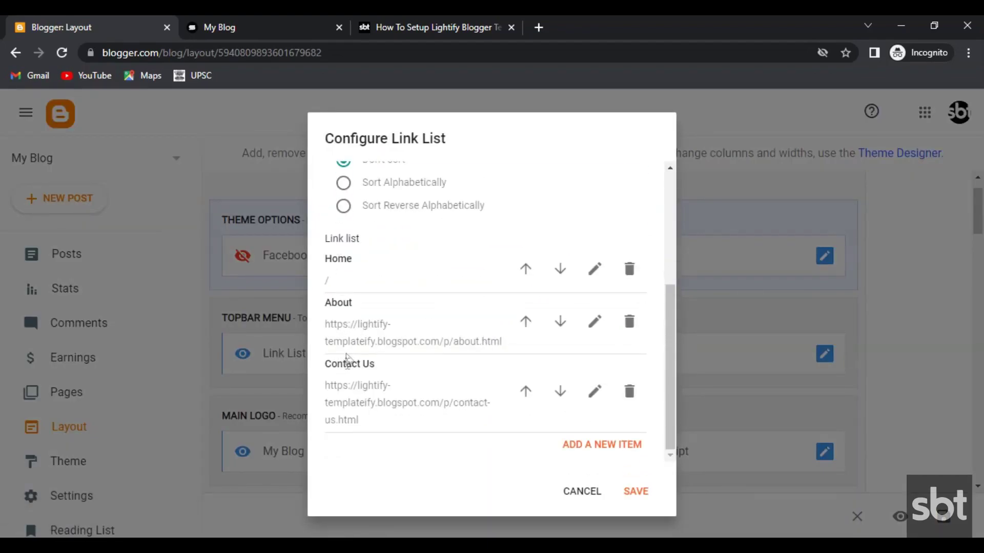
pyautogui.click(641, 496)
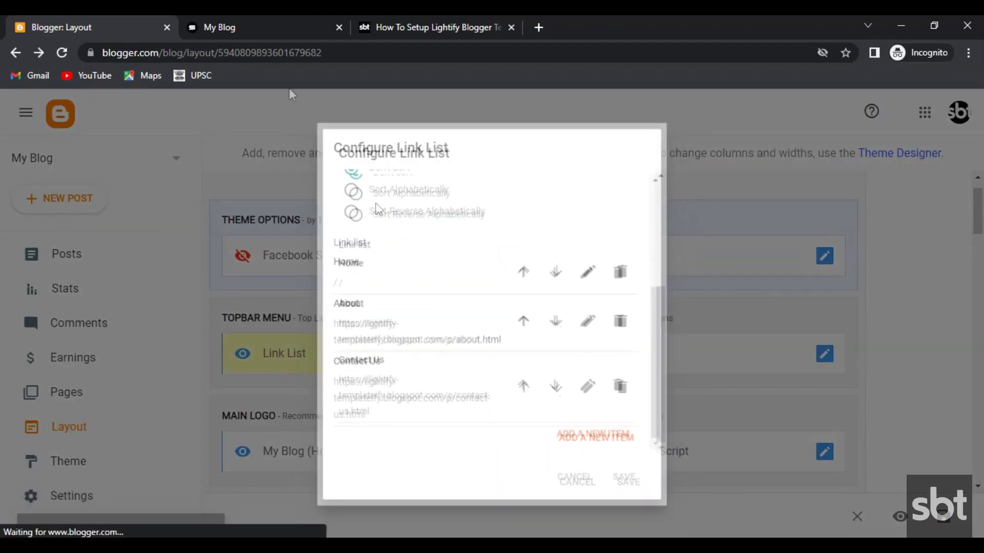
pyautogui.click(235, 26)
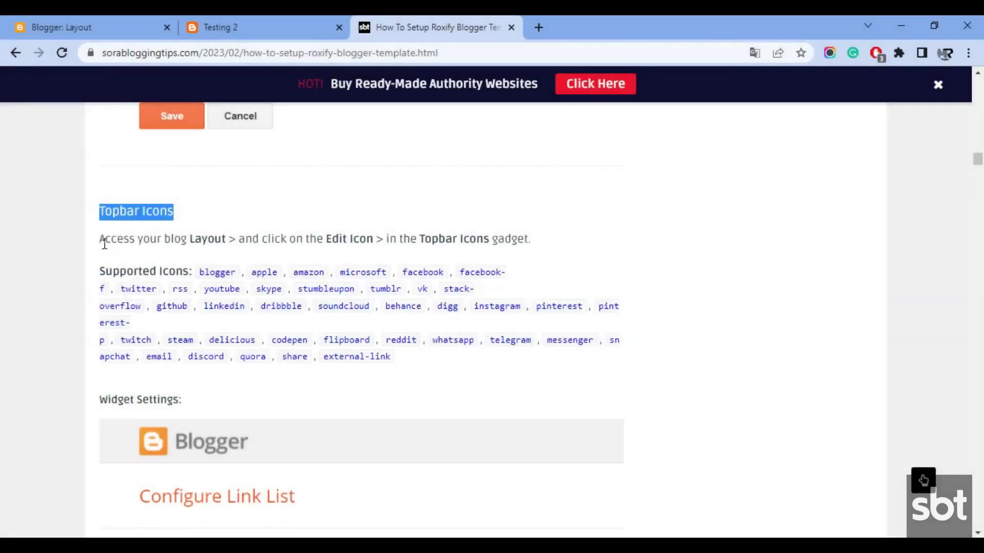
# Read the Topbar Icons section of the Roxify setup guide, covering the access instructions, supported icons and widget settings
pyautogui.moveTo(100, 239); pyautogui.dragTo(559, 244)
pyautogui.moveTo(102, 271); pyautogui.dragTo(432, 374)
pyautogui.scroll(-3, 434, 376)
pyautogui.scroll(-8, 434, 376)
pyautogui.scroll(11, 277, 389)
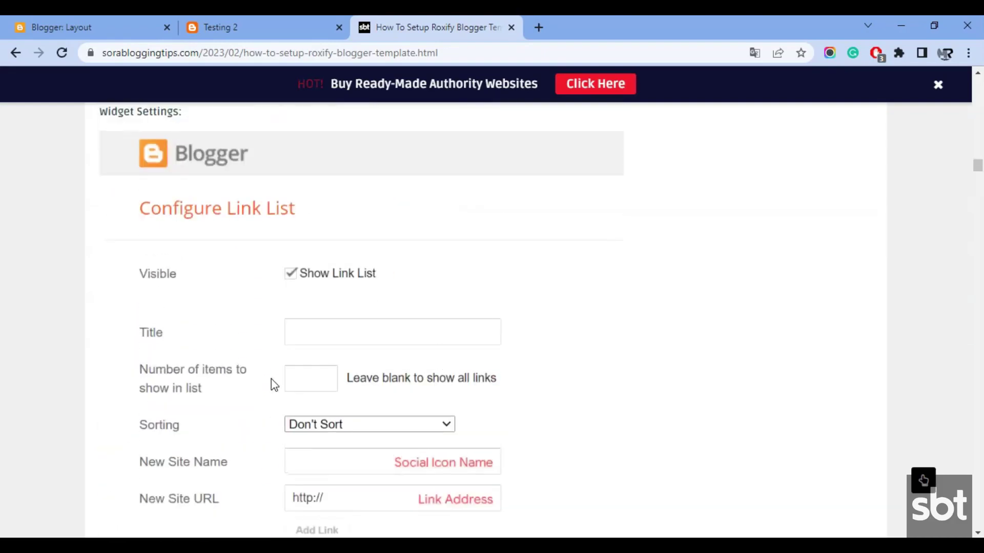
# Open the facebook, twitter and youtube items for editing in the Topbar Icons gadget of the Testing 2 blog's layout
pyautogui.click(263, 26)
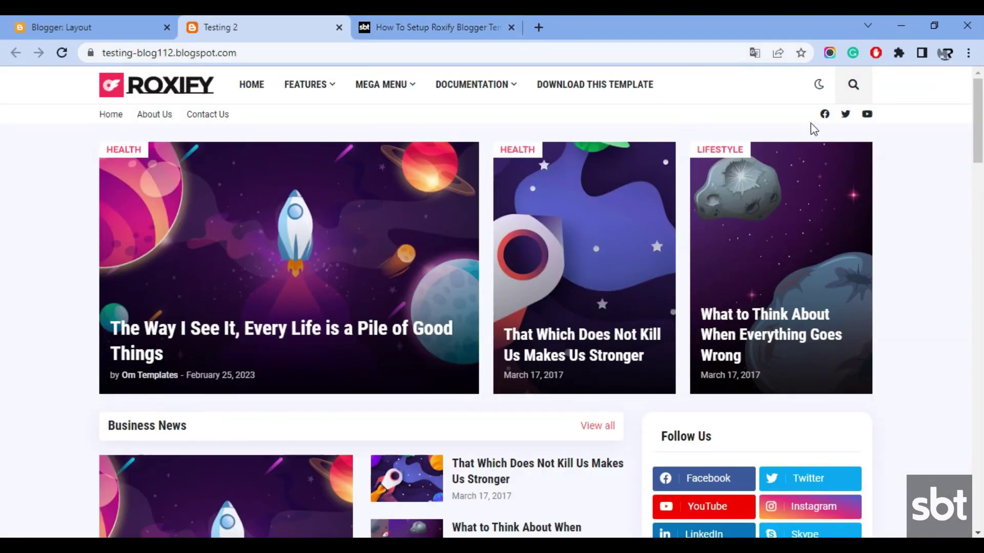
pyautogui.click(79, 26)
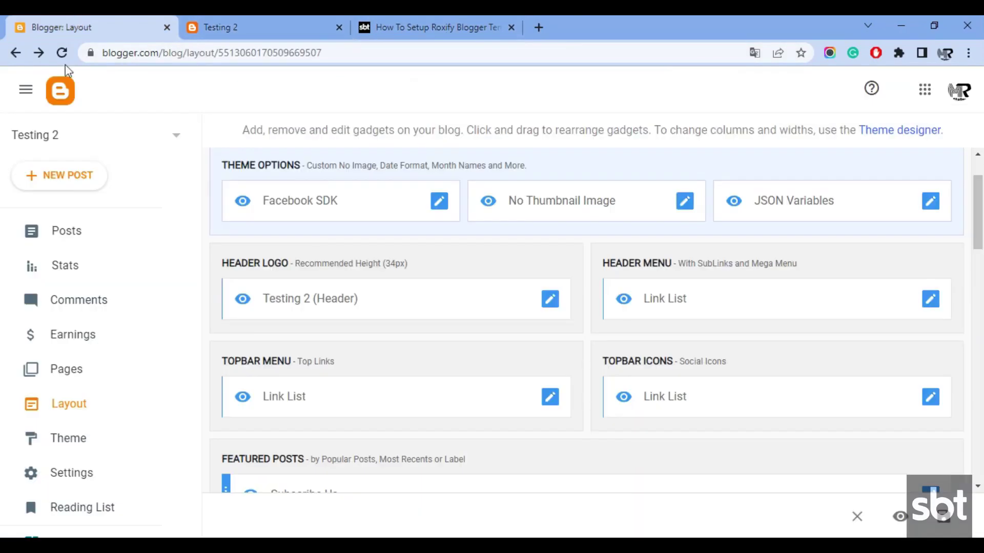
pyautogui.click(931, 397)
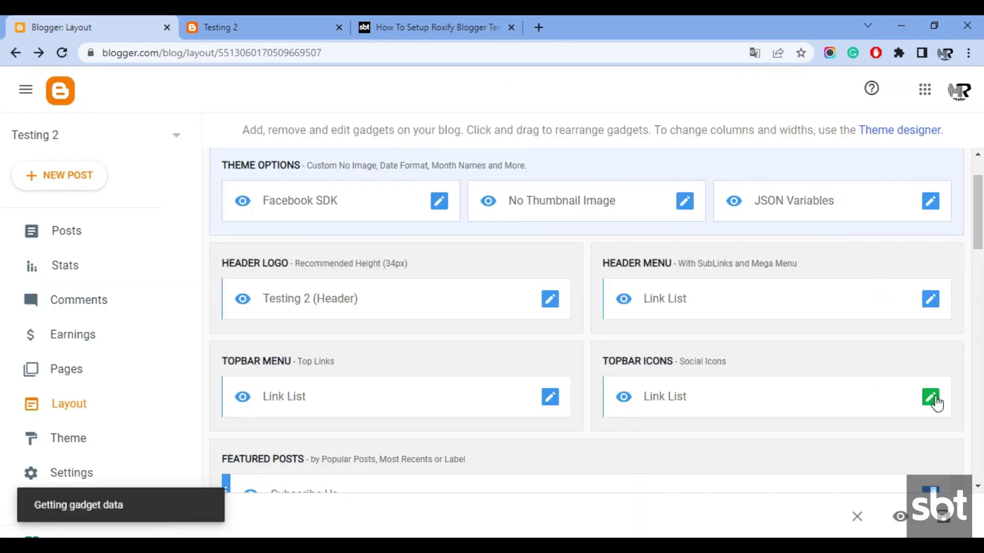
pyautogui.scroll(-3, 358, 333)
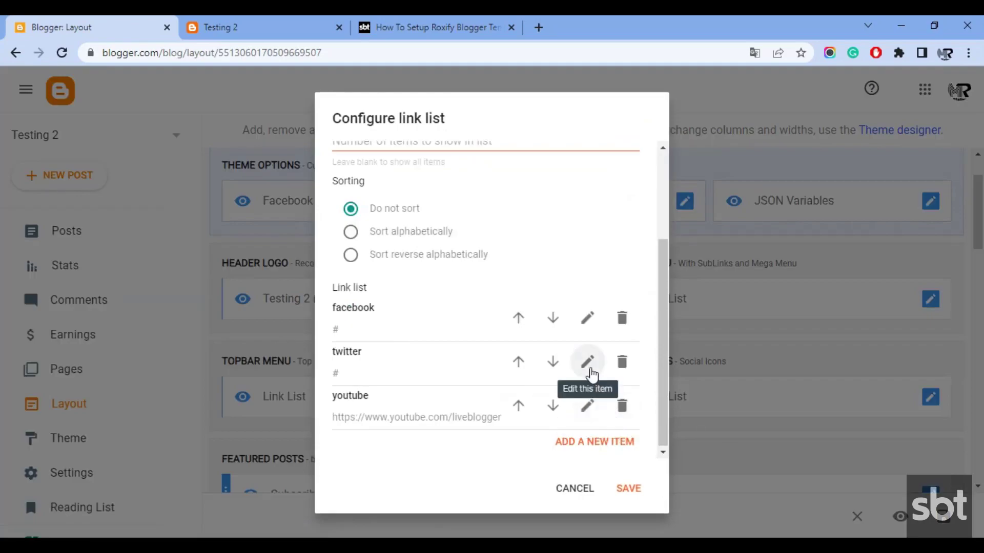
pyautogui.click(588, 362)
pyautogui.click(589, 315)
pyautogui.scroll(-3, 512, 379)
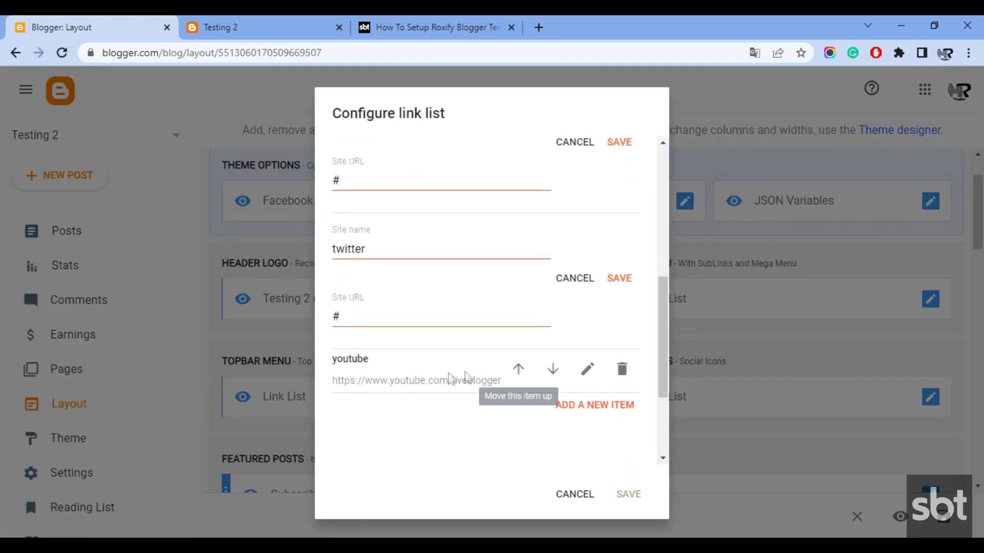
pyautogui.click(589, 369)
pyautogui.scroll(-4, 551, 390)
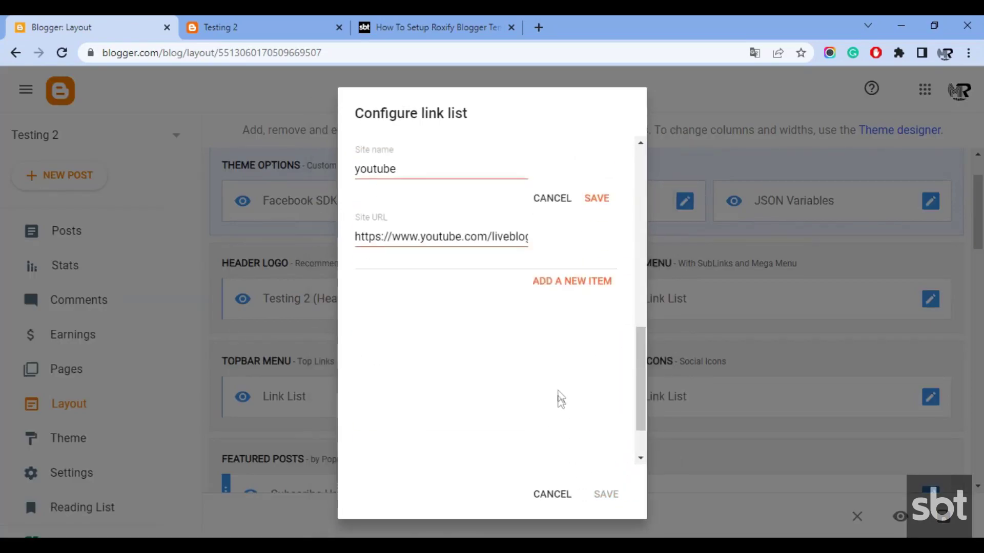
# Save the twitter, facebook and youtube items, save the Topbar Icons link list, and return to the live Testing 2 blog
pyautogui.scroll(5, 564, 398)
pyautogui.click(597, 351)
pyautogui.click(597, 214)
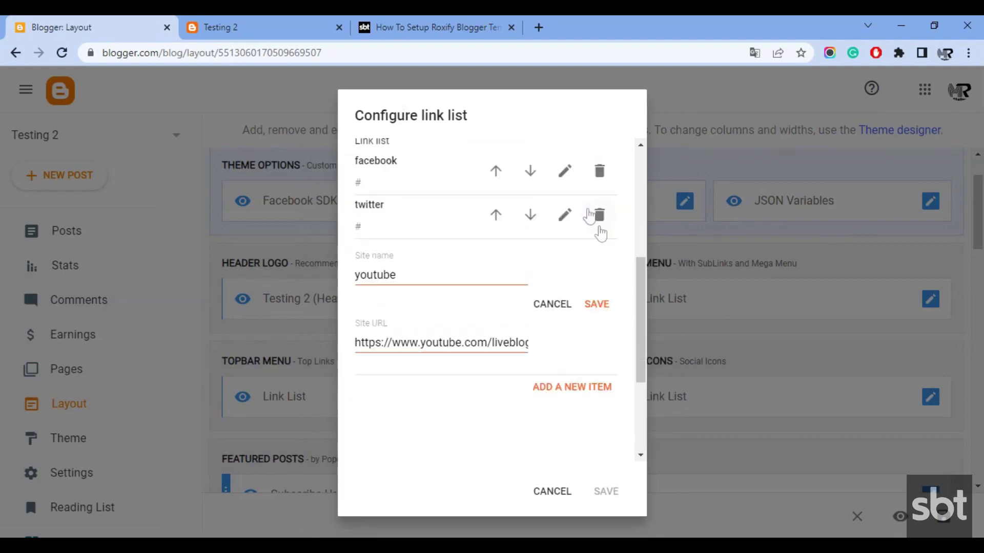
pyautogui.click(604, 306)
pyautogui.click(637, 492)
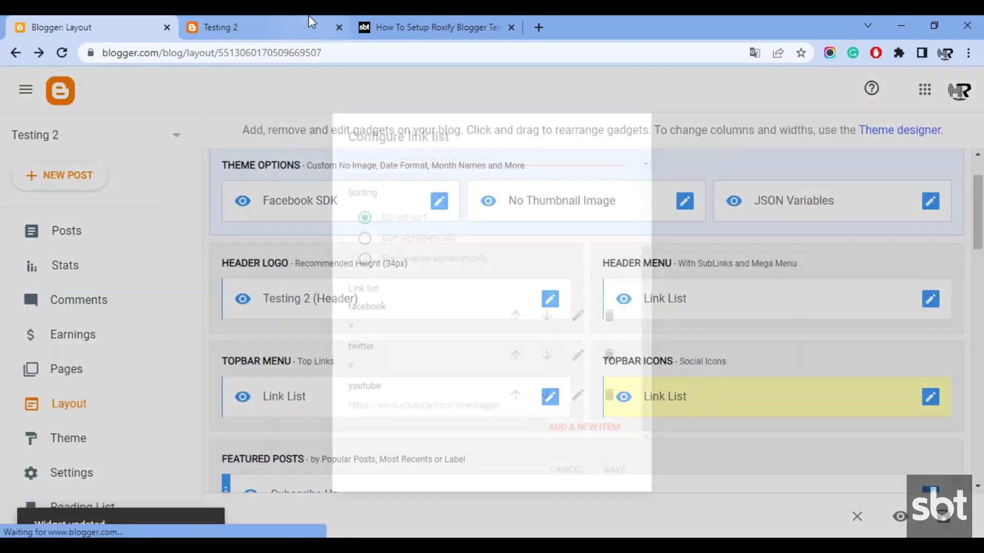
pyautogui.click(309, 20)
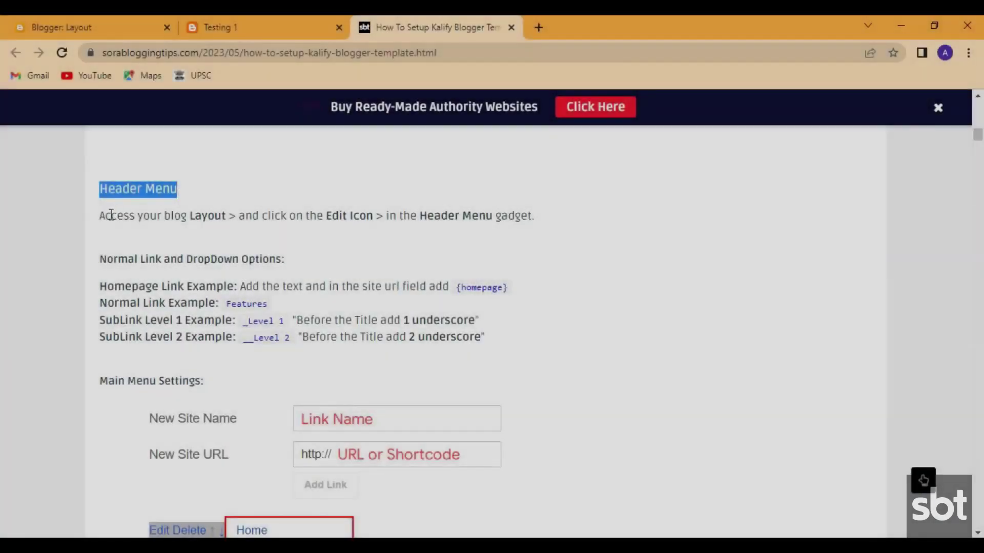
# Read the Kalify guide's Header Menu section on link and dropdown options, and view the Features and Mega Menu dropdowns on the live Testing 1 blog
pyautogui.moveTo(101, 215); pyautogui.dragTo(593, 231)
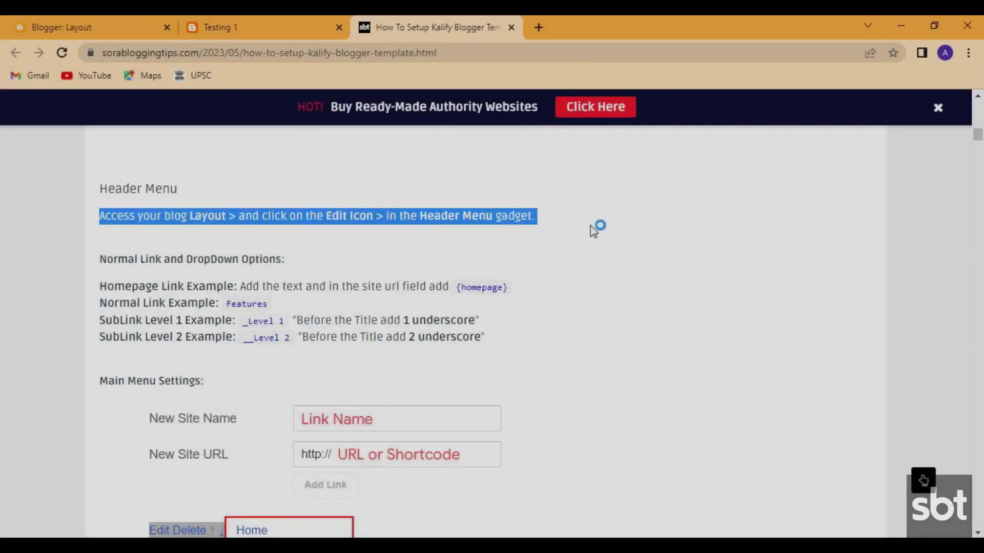
pyautogui.moveTo(102, 258); pyautogui.dragTo(290, 264)
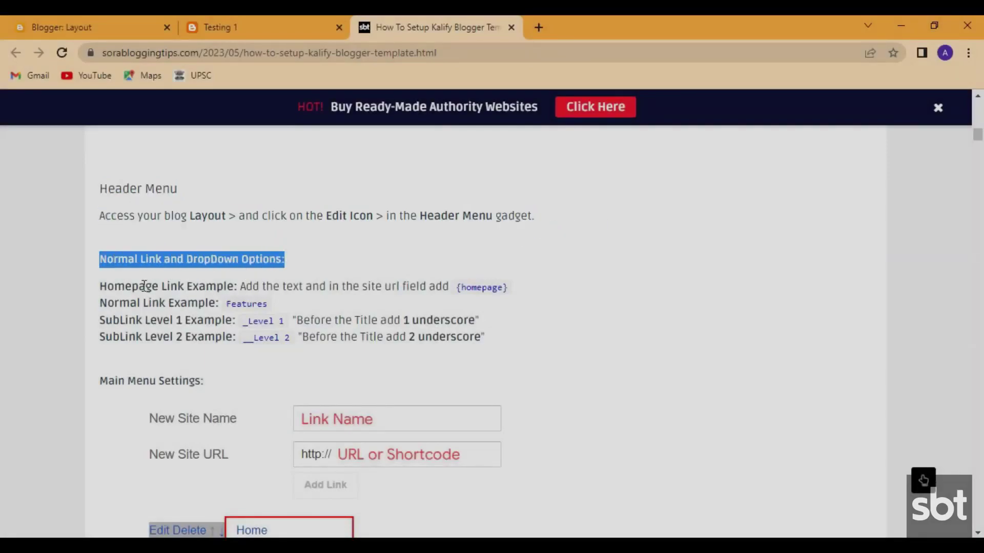
pyautogui.moveTo(103, 286); pyautogui.dragTo(519, 294)
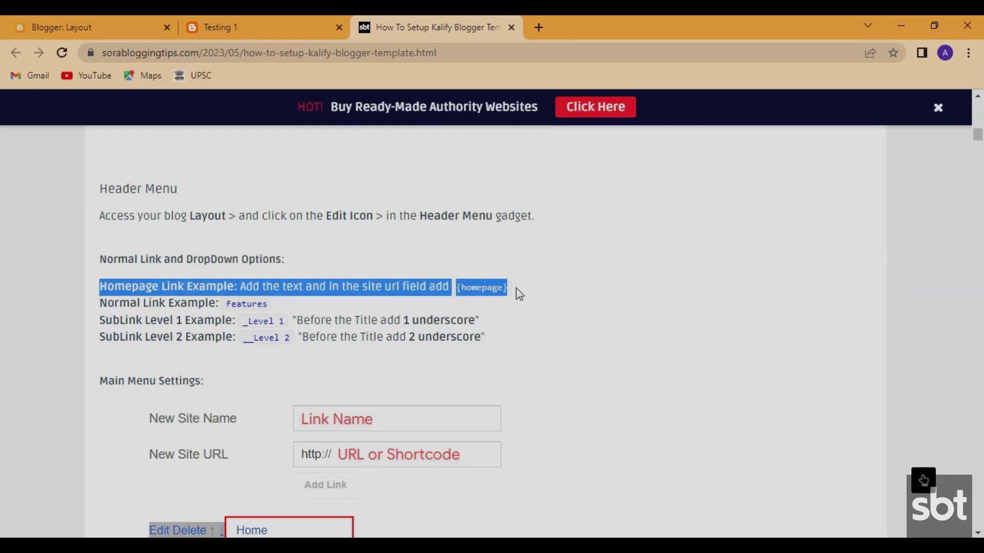
pyautogui.moveTo(103, 304); pyautogui.dragTo(263, 304)
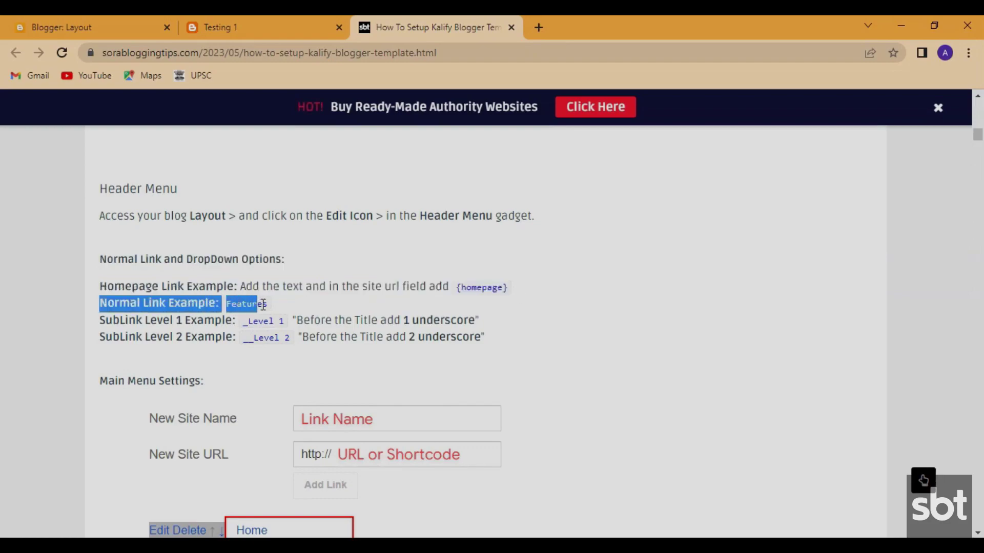
pyautogui.doubleClick(103, 320)
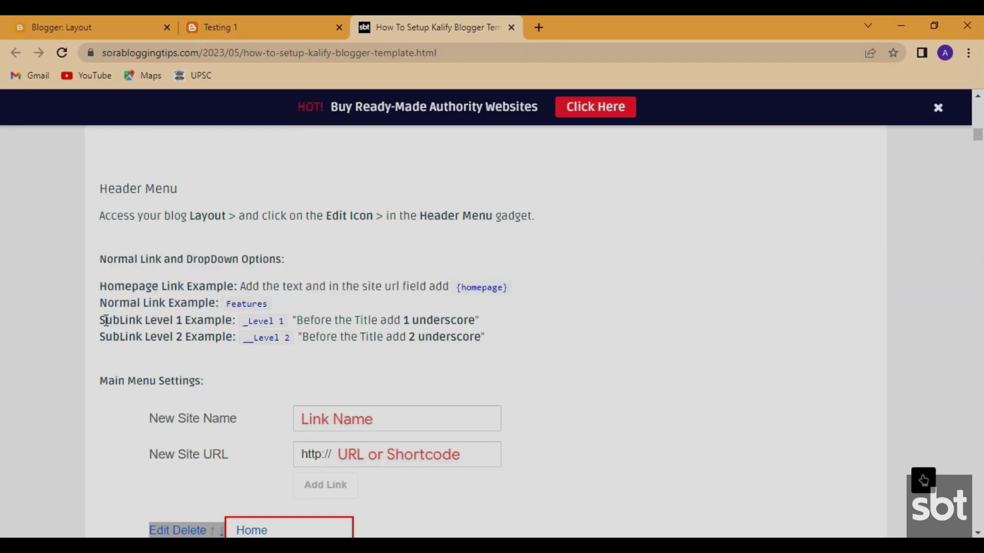
pyautogui.moveTo(105, 317); pyautogui.dragTo(458, 347)
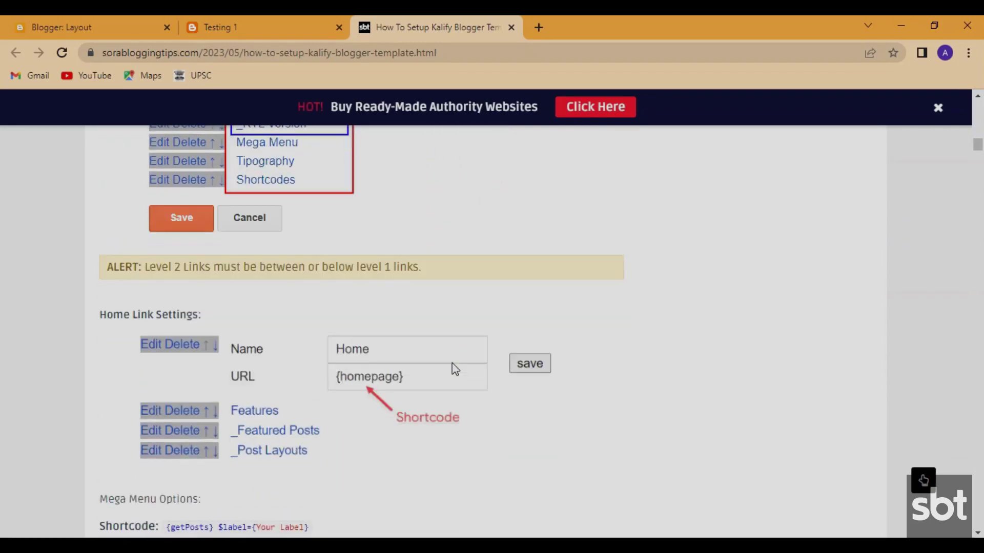
pyautogui.scroll(-2, 453, 369)
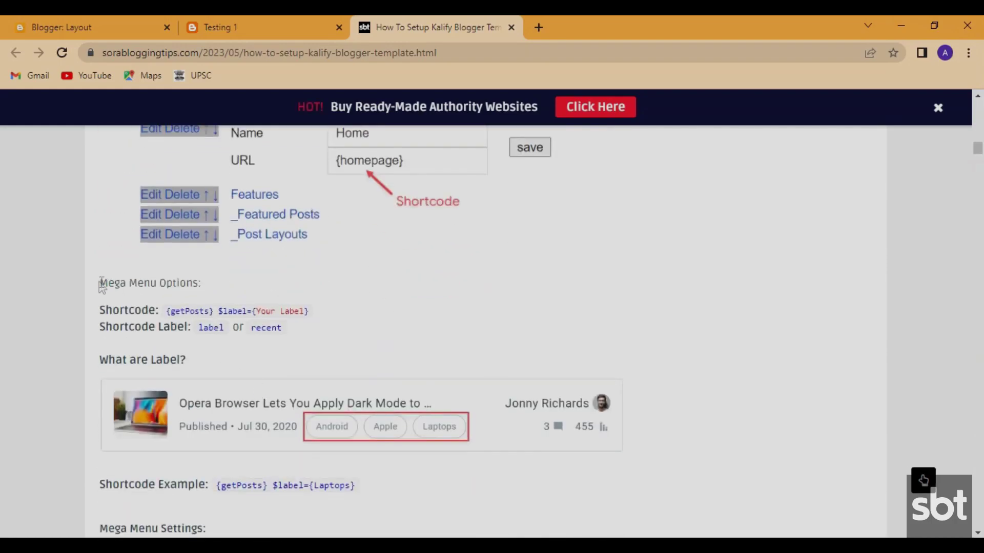
pyautogui.moveTo(100, 283); pyautogui.dragTo(219, 287)
pyautogui.click(198, 18)
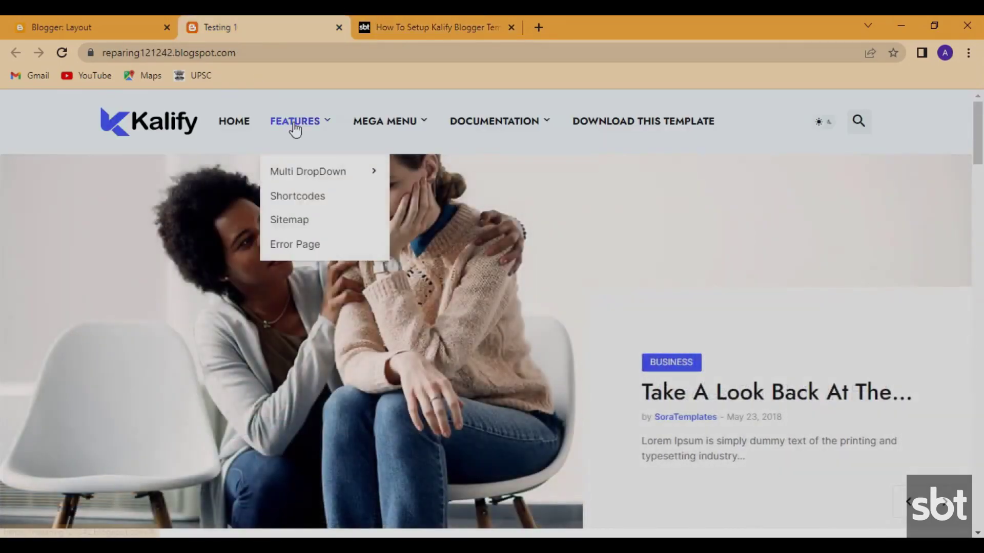
pyautogui.moveTo(388, 125)
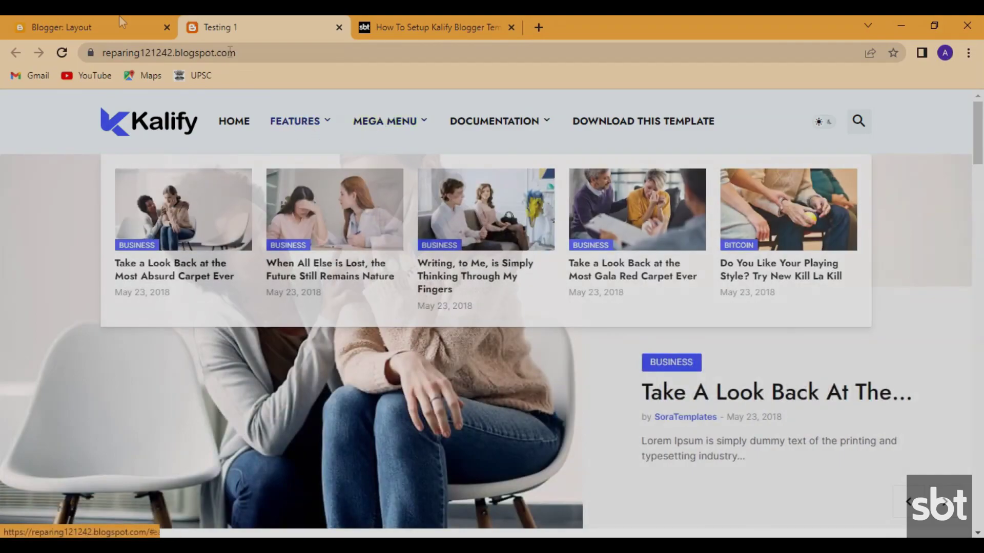
# Open the Header Menu link list in the Testing 1 layout and save its Home item with the URL {homepage}
pyautogui.click(98, 27)
pyautogui.scroll(15, 650, 395)
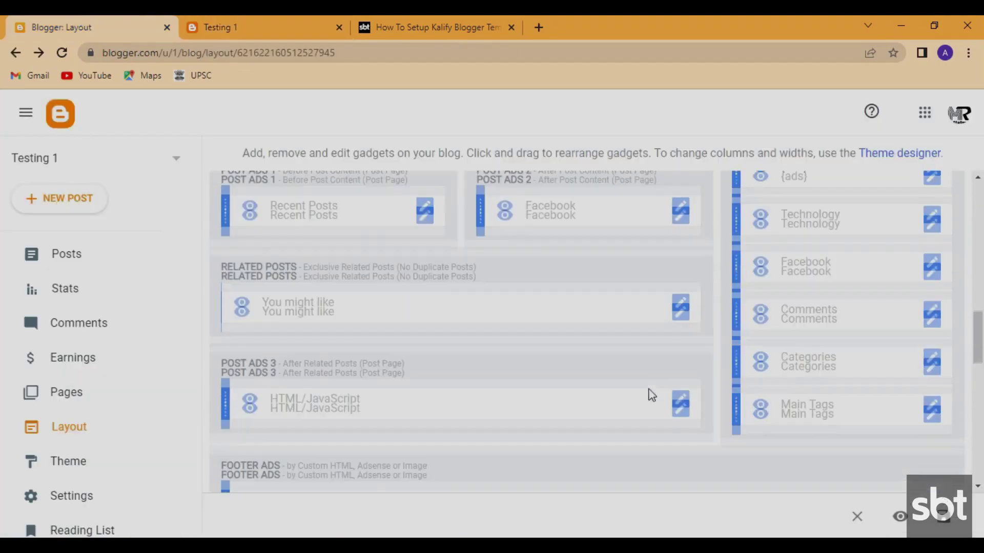
pyautogui.scroll(-3, 613, 338)
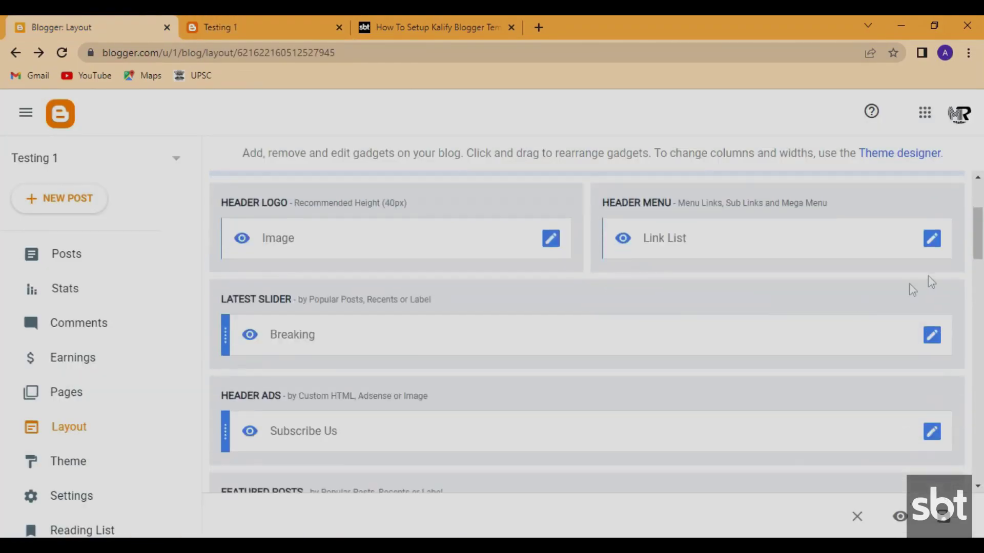
pyautogui.click(932, 238)
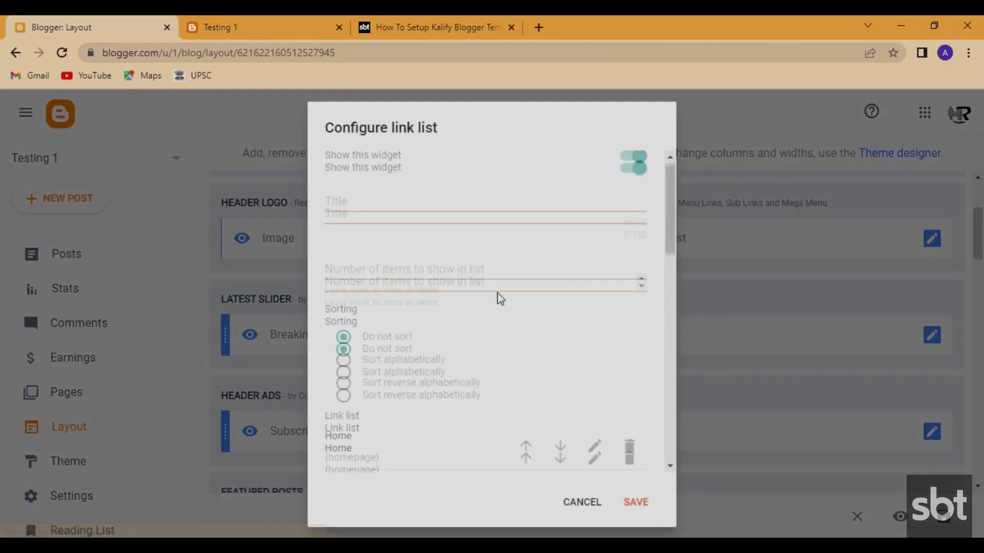
pyautogui.scroll(-4, 347, 250)
pyautogui.click(595, 245)
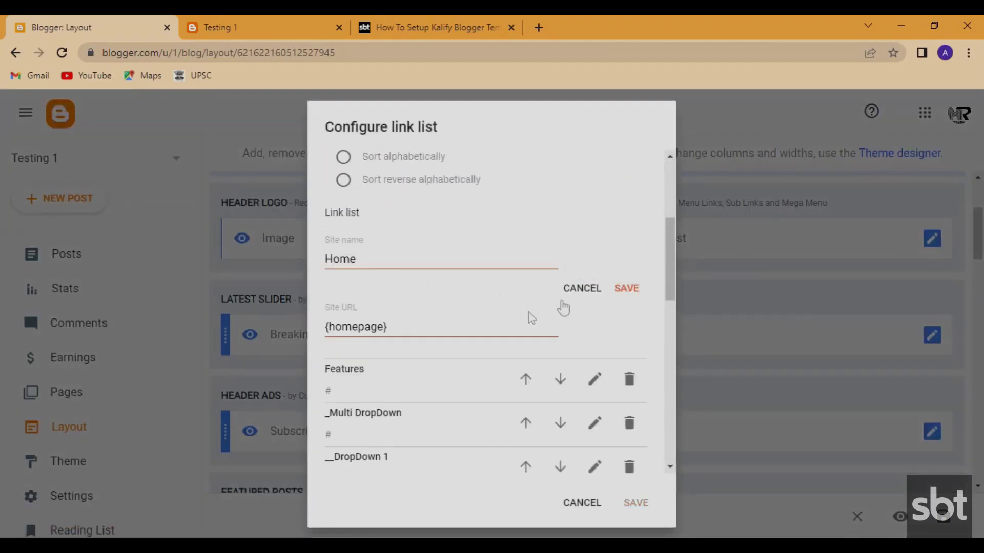
pyautogui.tripleClick(407, 328)
pyautogui.click(626, 288)
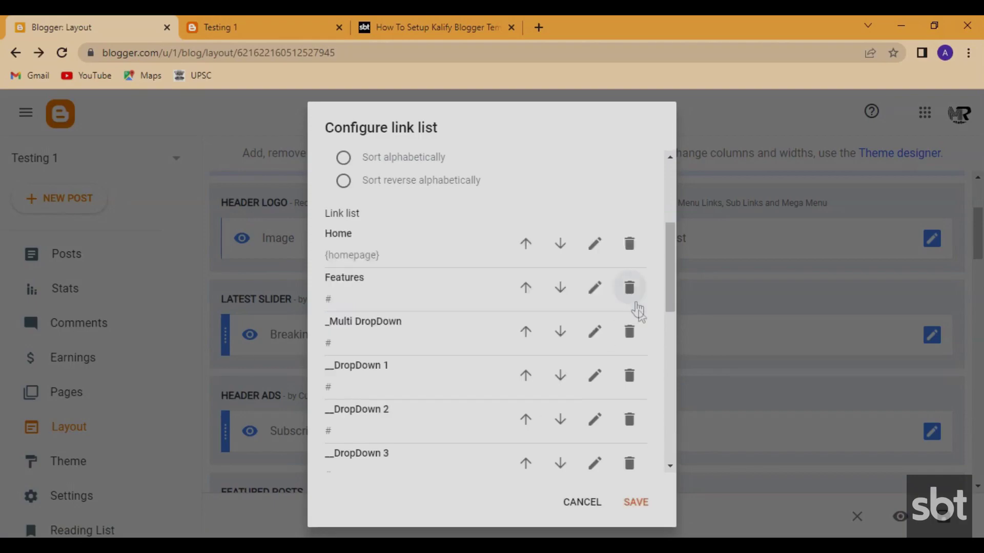
# Read the Kalify guide's Mega Menu Options shortcode, label and example, and view the Mega Menu on the live Testing 1 blog
pyautogui.click(410, 28)
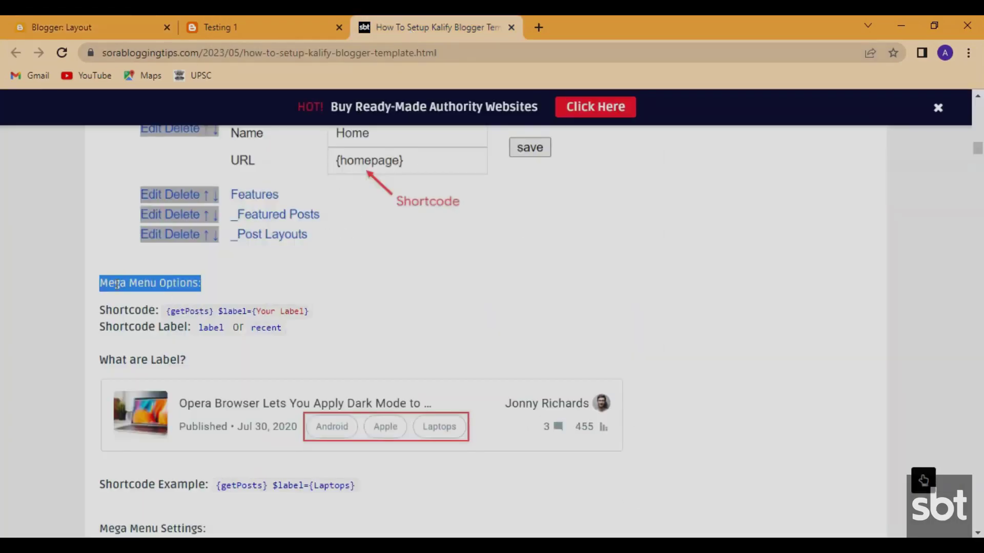
pyautogui.moveTo(112, 310); pyautogui.dragTo(306, 311)
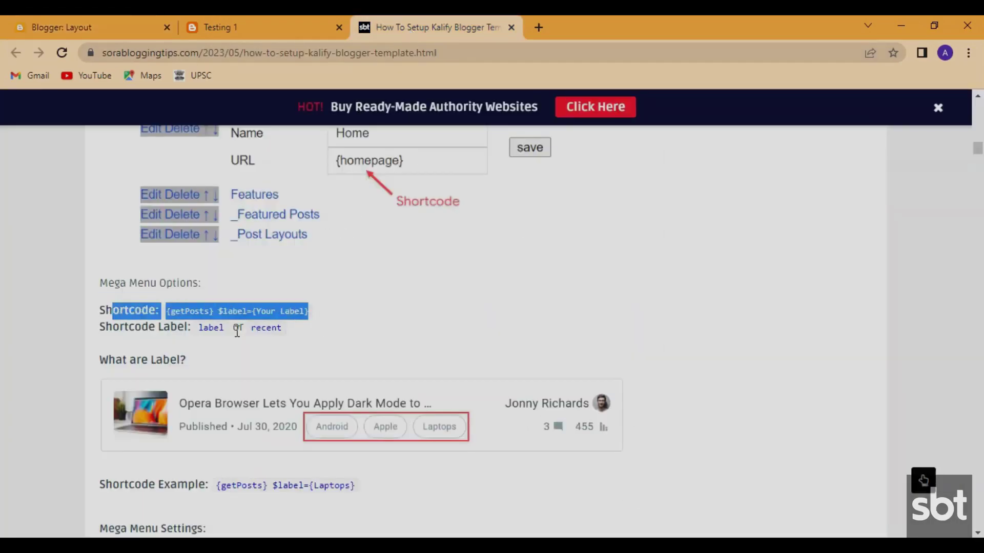
pyautogui.moveTo(198, 332); pyautogui.dragTo(306, 332)
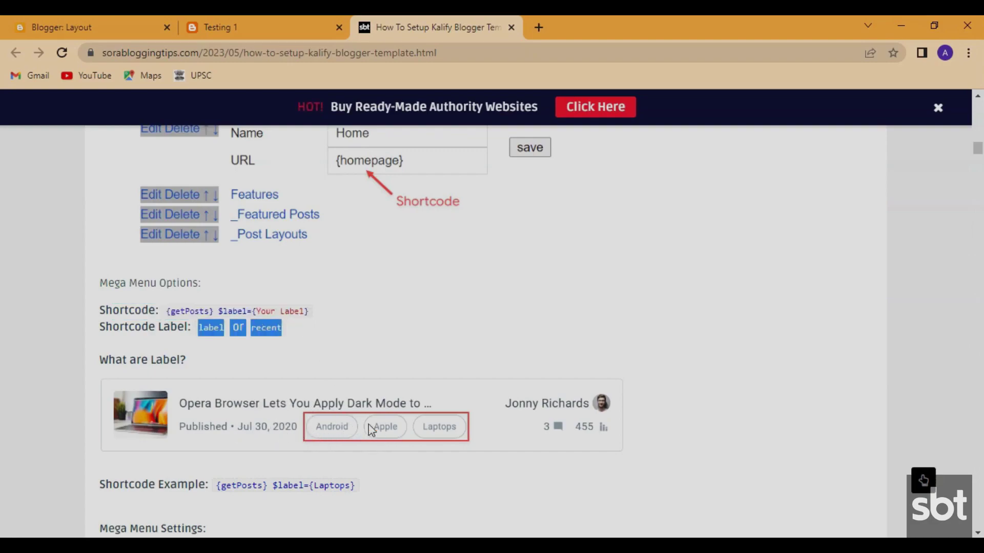
pyautogui.moveTo(222, 488); pyautogui.dragTo(356, 486)
pyautogui.click(219, 27)
pyautogui.moveTo(378, 121)
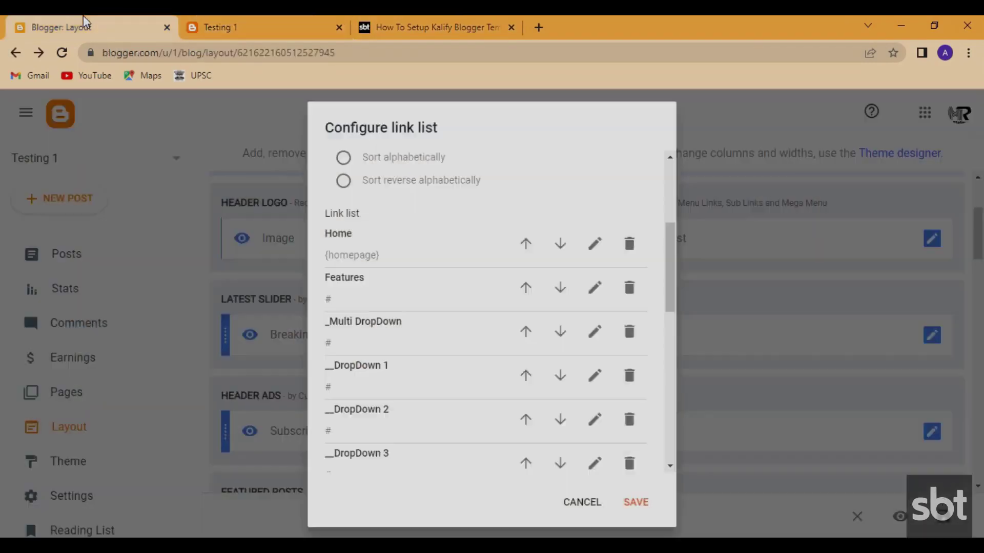
# Save the Mega Menu item with the URL {getPosts} $label={recent}, save the Header Menu link list, and return to the live Testing 1 blog
pyautogui.scroll(-5, 604, 354)
pyautogui.scroll(-3, 528, 378)
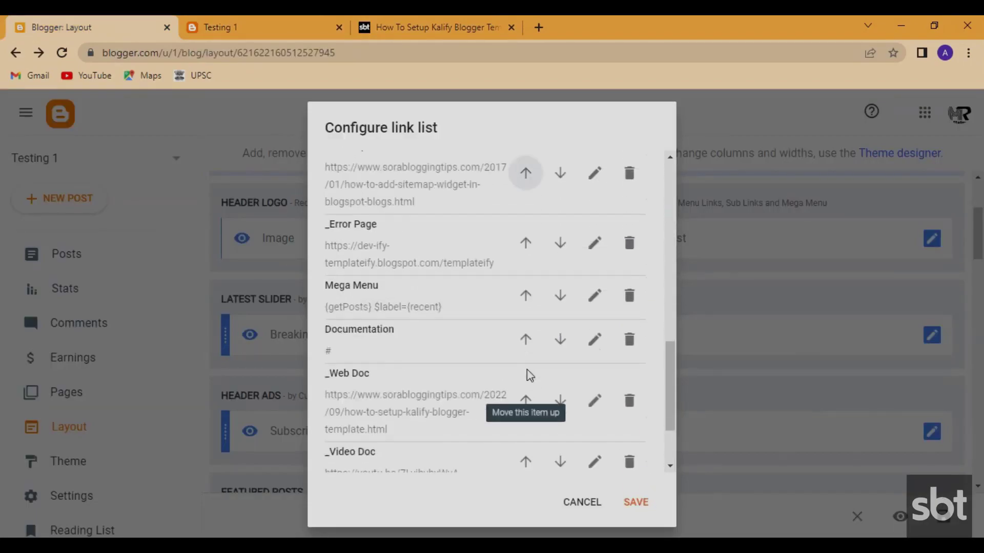
pyautogui.click(595, 295)
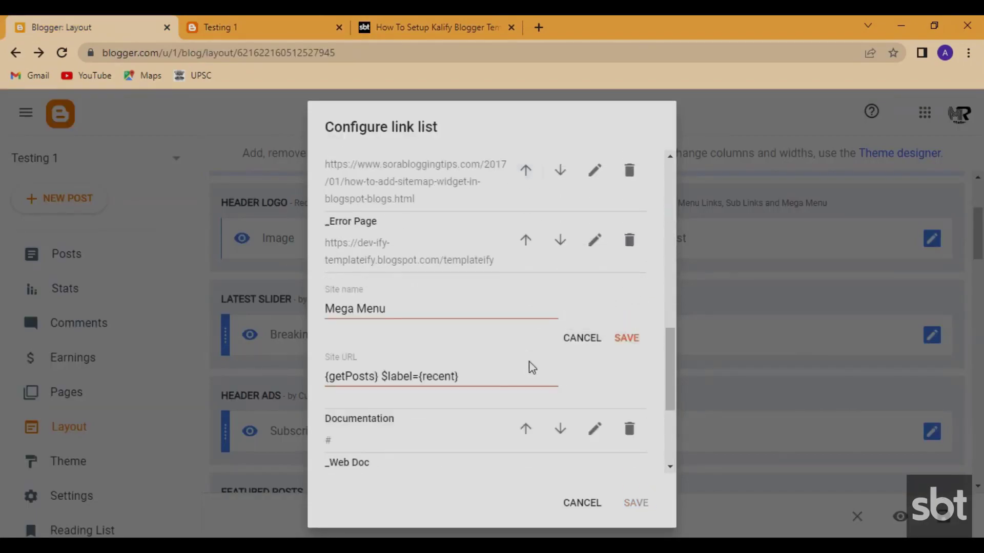
pyautogui.moveTo(465, 378); pyautogui.dragTo(315, 383)
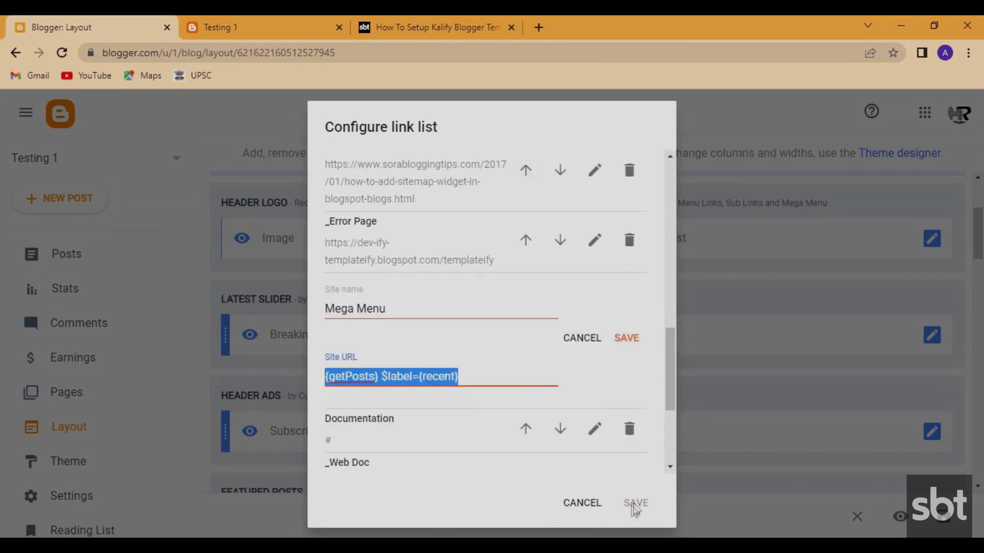
pyautogui.click(635, 341)
pyautogui.click(635, 503)
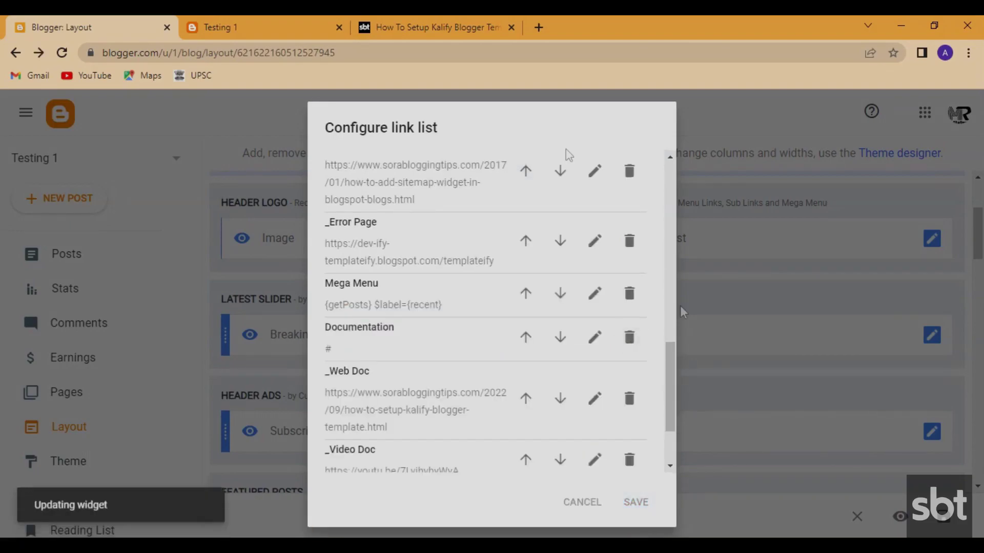
pyautogui.click(323, 26)
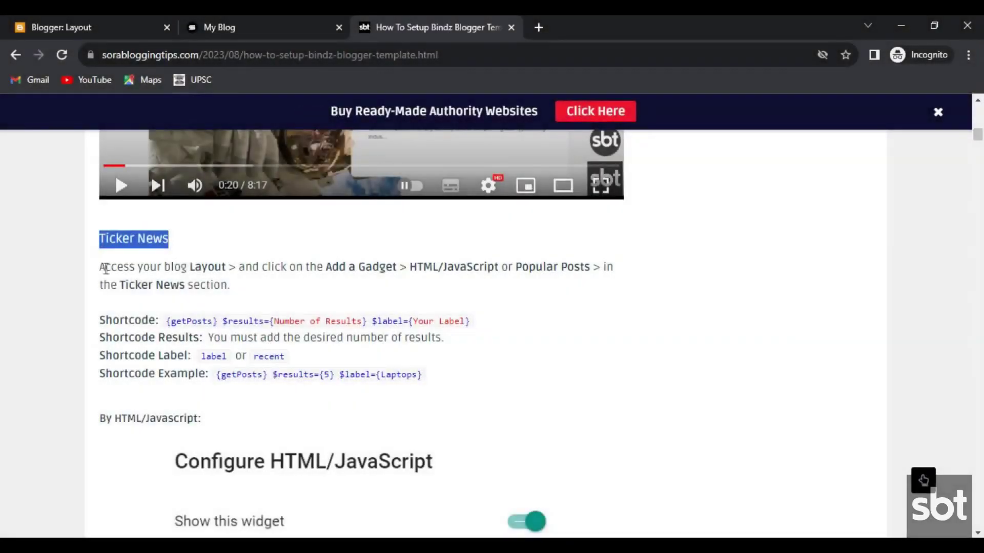
# Read the Ticker News section of the Bindz setup guide, covering the access instructions, shortcode options and example, and HTML/JavaScript widget settings
pyautogui.moveTo(222, 275); pyautogui.dragTo(227, 285)
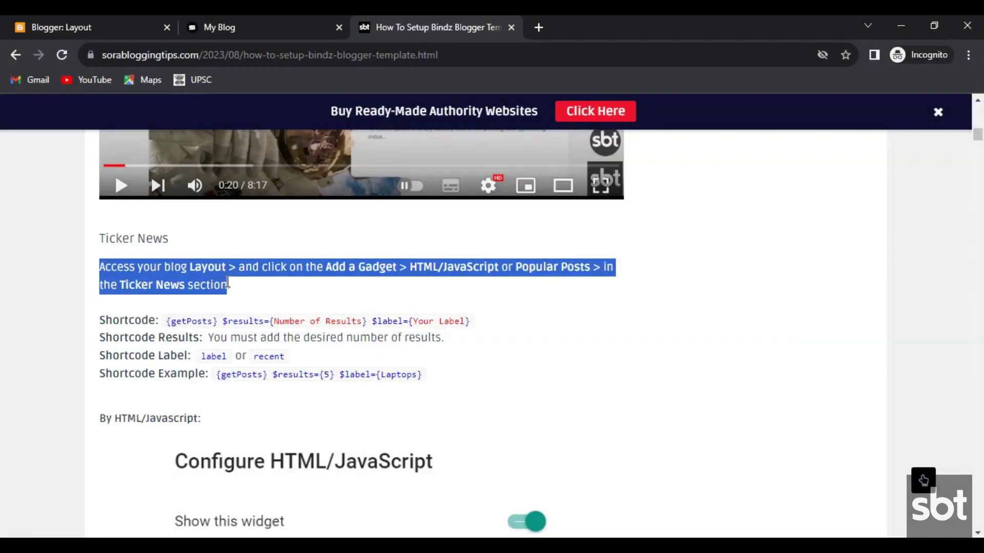
pyautogui.moveTo(101, 317); pyautogui.dragTo(444, 321)
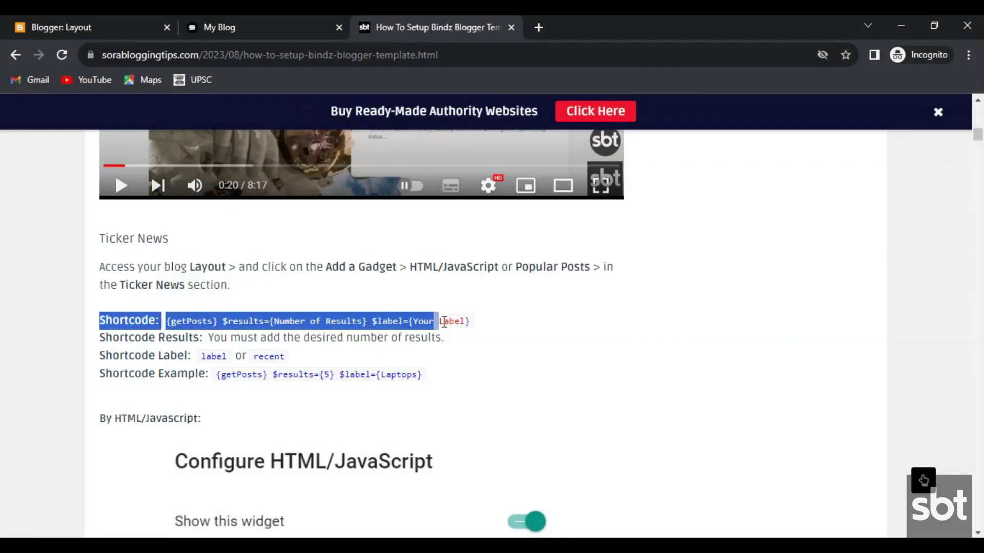
pyautogui.moveTo(100, 337); pyautogui.dragTo(449, 341)
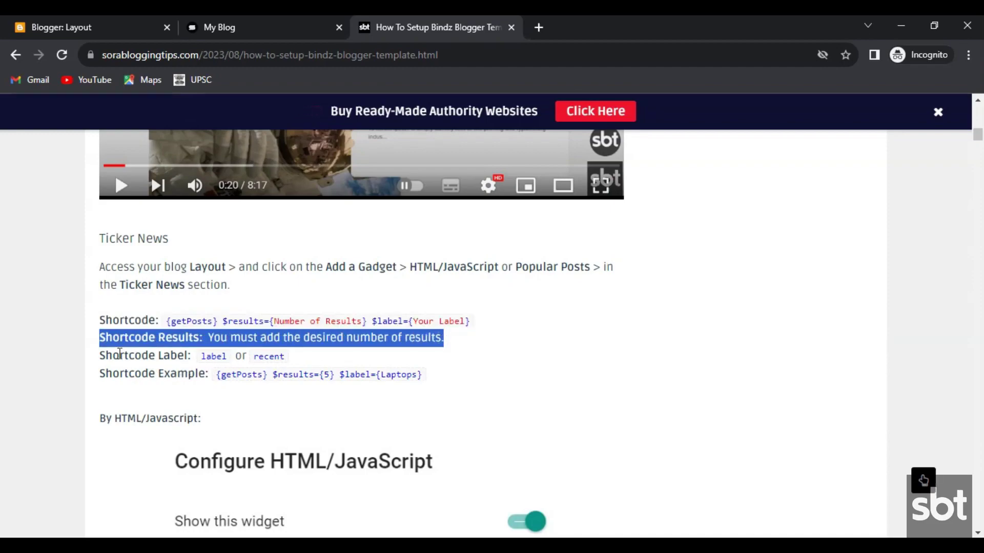
pyautogui.moveTo(100, 356); pyautogui.dragTo(259, 352)
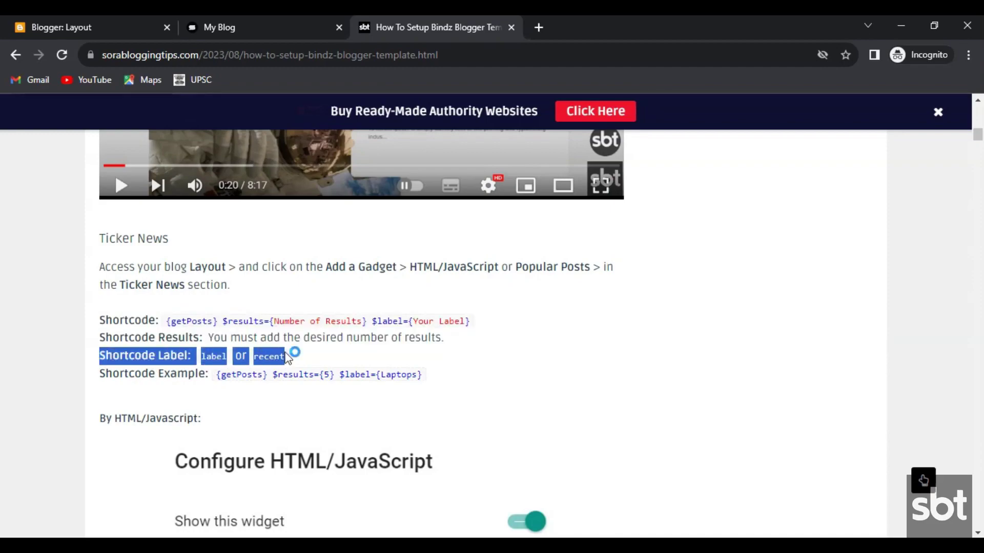
pyautogui.click(120, 377)
pyautogui.moveTo(104, 373); pyautogui.dragTo(407, 374)
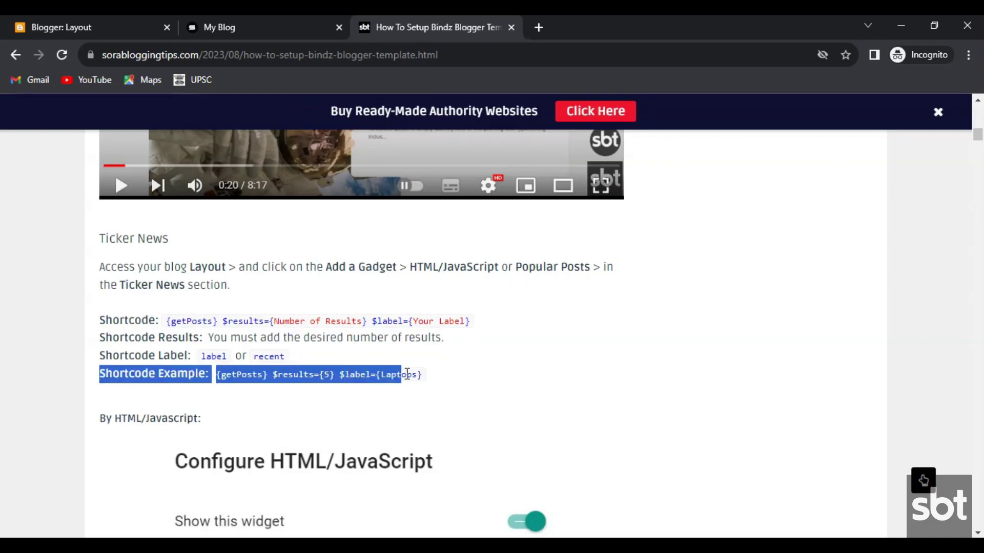
pyautogui.scroll(-7, 430, 382)
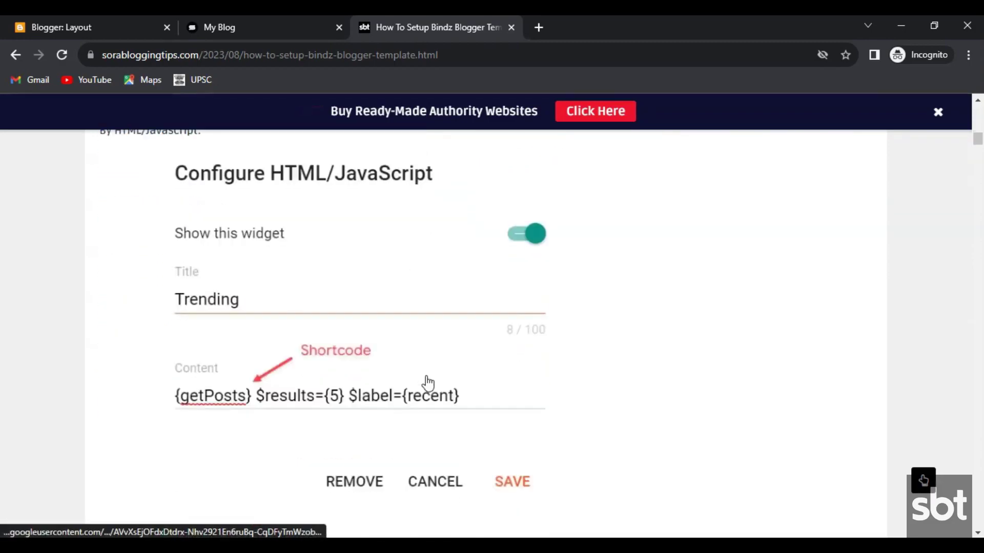
pyautogui.scroll(3, 430, 382)
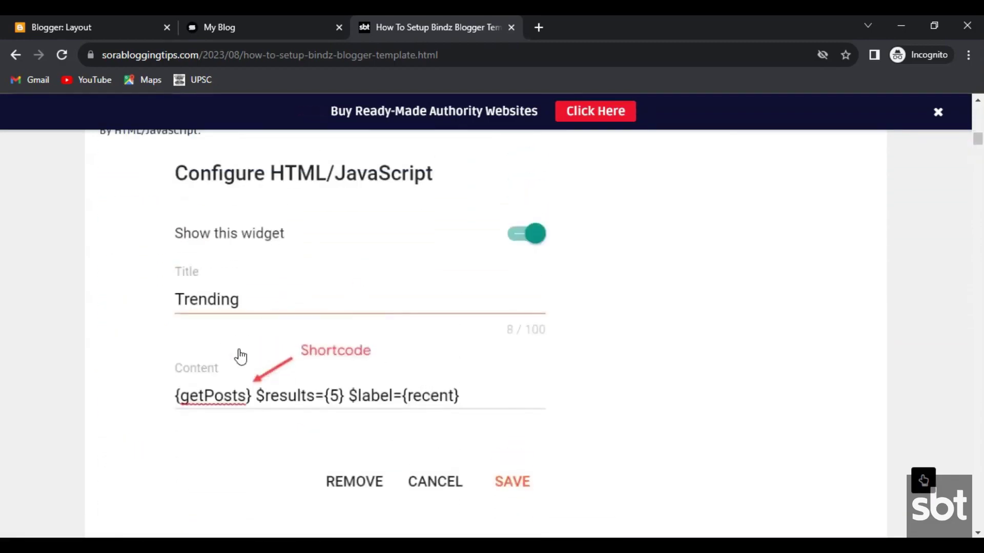
pyautogui.scroll(3, 358, 369)
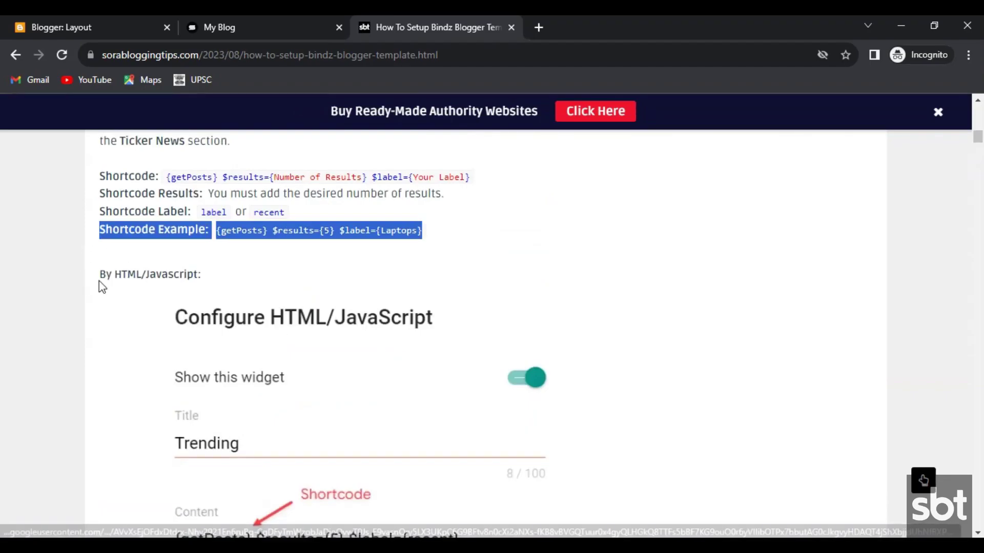
pyautogui.moveTo(99, 275); pyautogui.dragTo(213, 275)
pyautogui.scroll(-3, 351, 334)
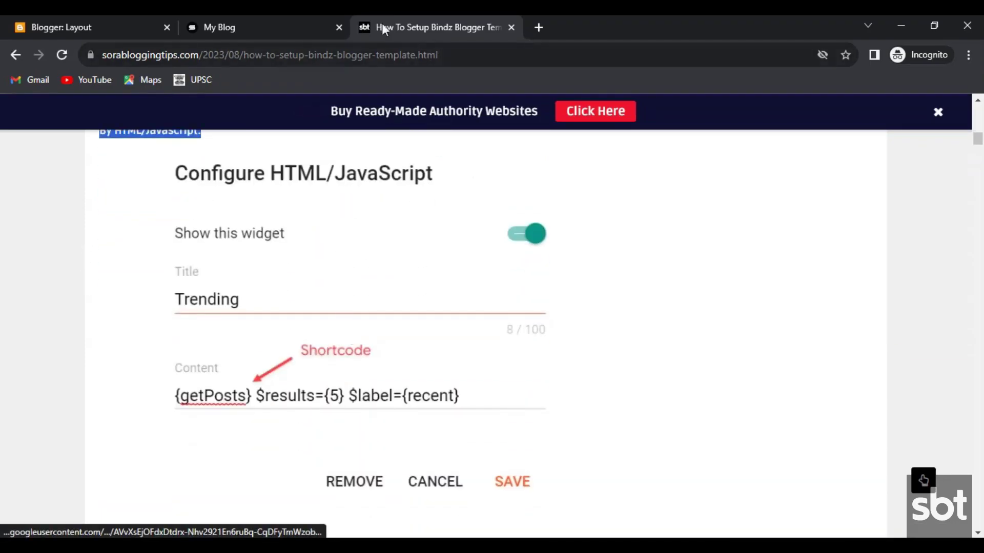
# Open the Breaking gadget in the My Blog layout's Ticker News section and select its content shortcode
pyautogui.click(235, 23)
pyautogui.click(147, 23)
pyautogui.scroll(5, 447, 235)
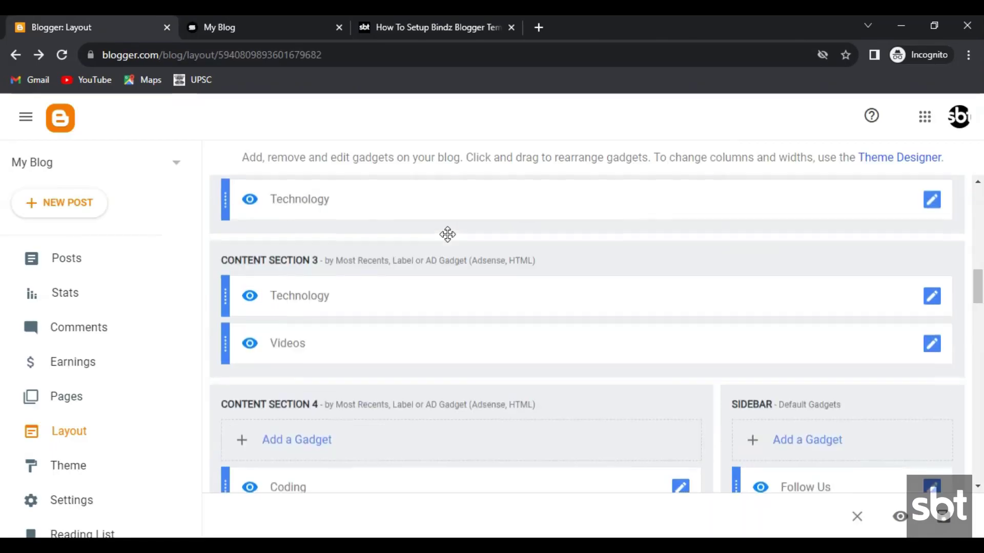
pyautogui.scroll(10, 446, 233)
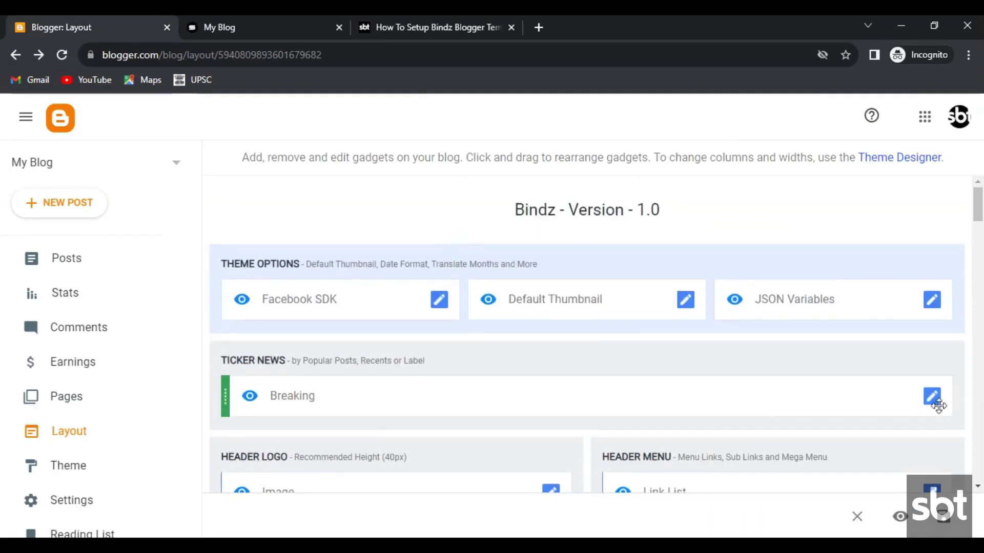
pyautogui.click(931, 398)
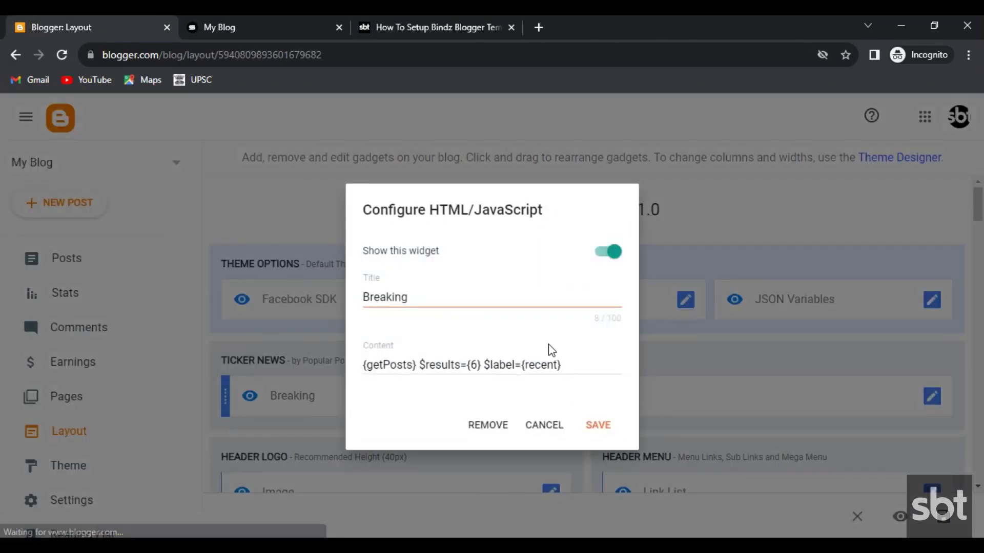
pyautogui.moveTo(433, 365)
pyautogui.mouseDown()
pyautogui.moveTo(527, 364)
pyautogui.moveTo(420, 364)
pyautogui.mouseUp()
pyautogui.click(568, 364)
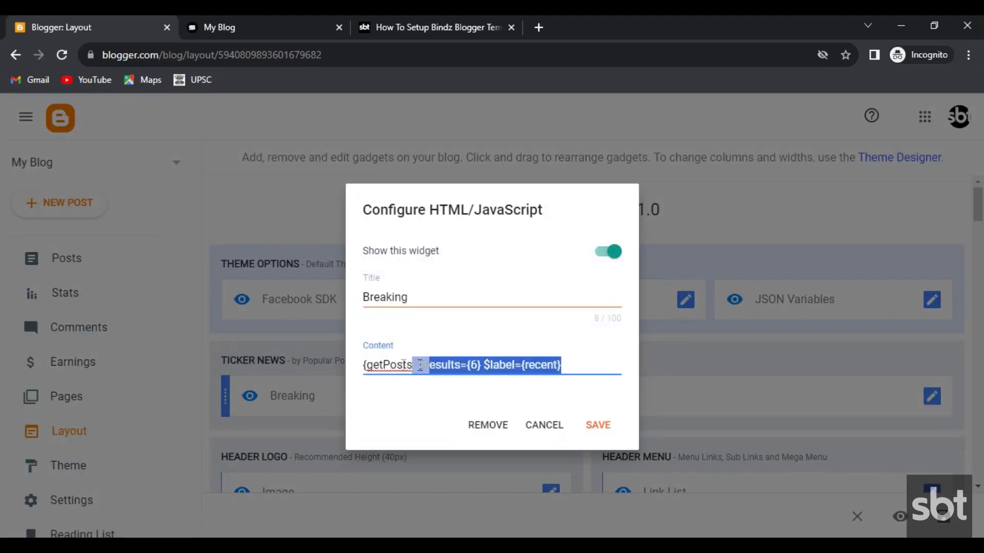
# Read the By Popular Posts ticker settings in the Bindz setup guide, and return to the My Blog layout
pyautogui.click(398, 26)
pyautogui.scroll(-4, 336, 410)
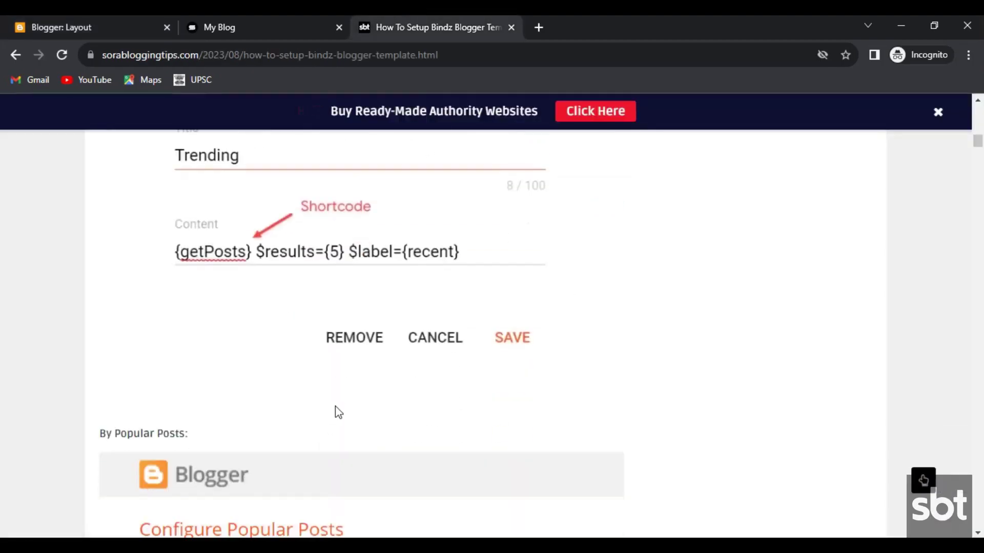
pyautogui.scroll(-3, 528, 316)
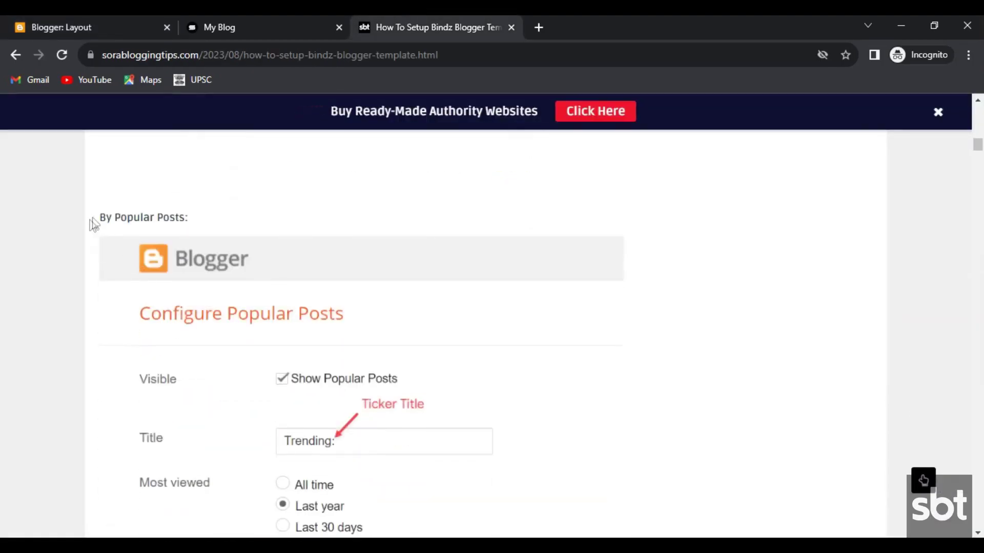
pyautogui.scroll(-7, 210, 222)
pyautogui.scroll(3, 279, 387)
pyautogui.click(107, 18)
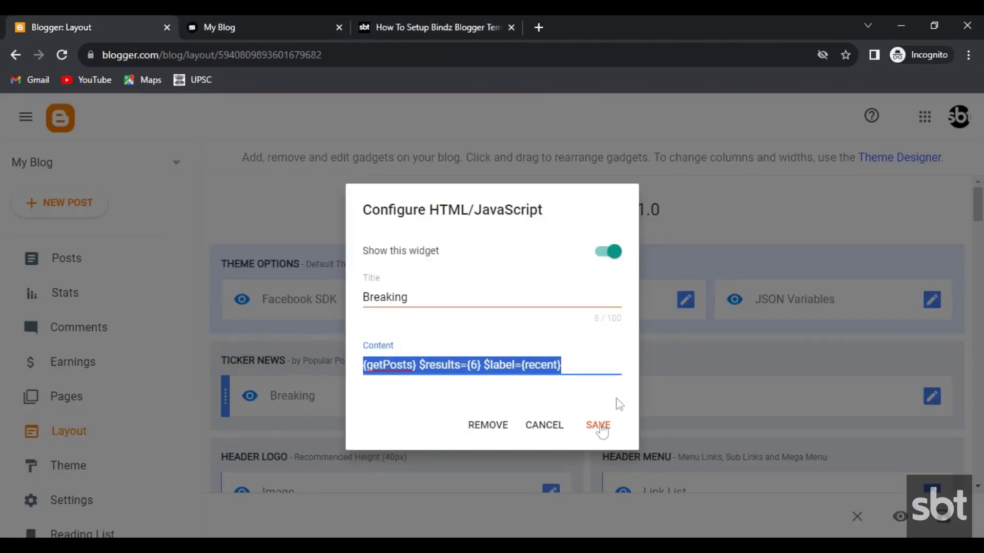
# Remove the Breaking gadget from the Ticker News section and add a Popular Posts gadget in its place
pyautogui.click(505, 436)
pyautogui.click(592, 360)
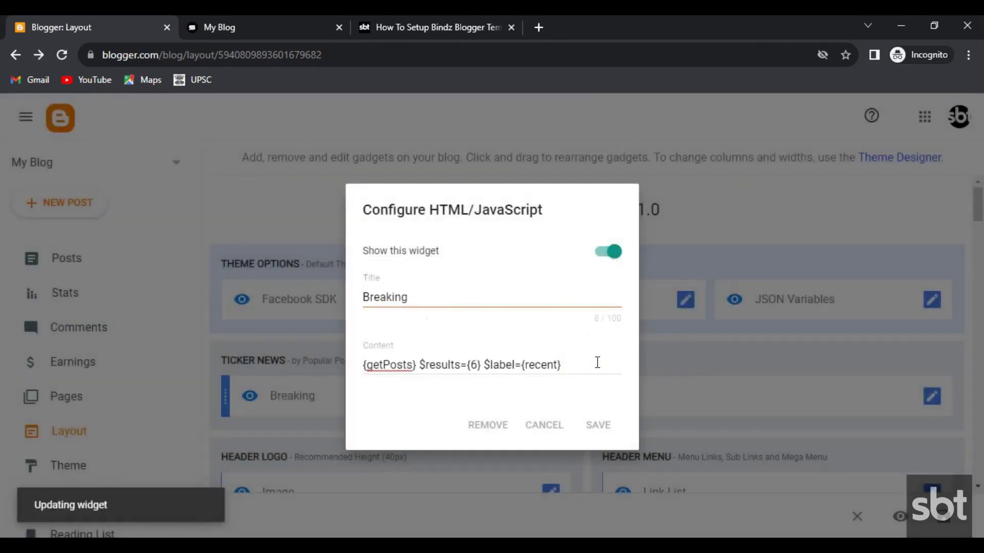
pyautogui.click(318, 402)
pyautogui.scroll(-3, 451, 372)
pyautogui.scroll(-9, 453, 369)
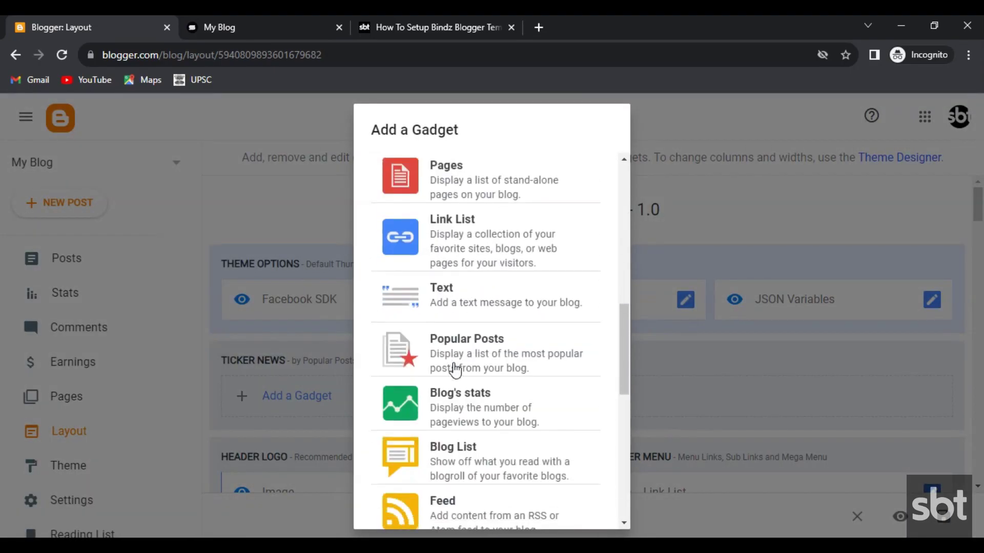
pyautogui.click(484, 288)
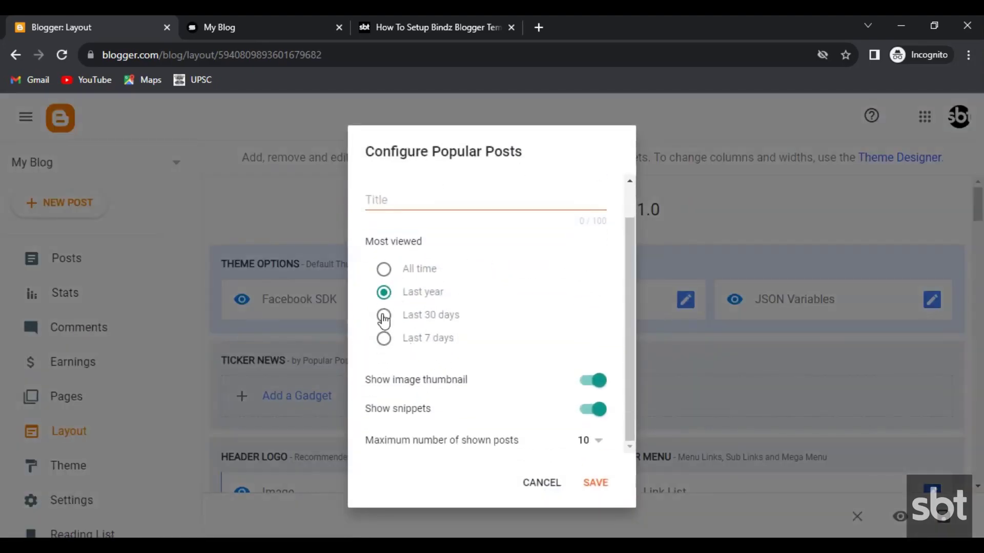
# Save the Popular Posts gadget with most viewed set to Last 30 days and a maximum of 5 shown posts
pyautogui.click(604, 449)
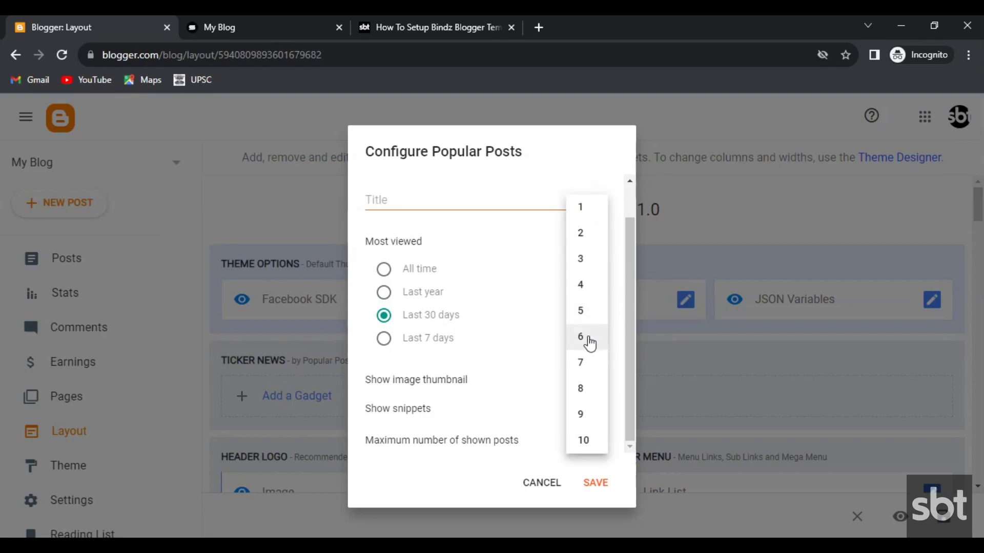
pyautogui.click(584, 312)
pyautogui.click(595, 483)
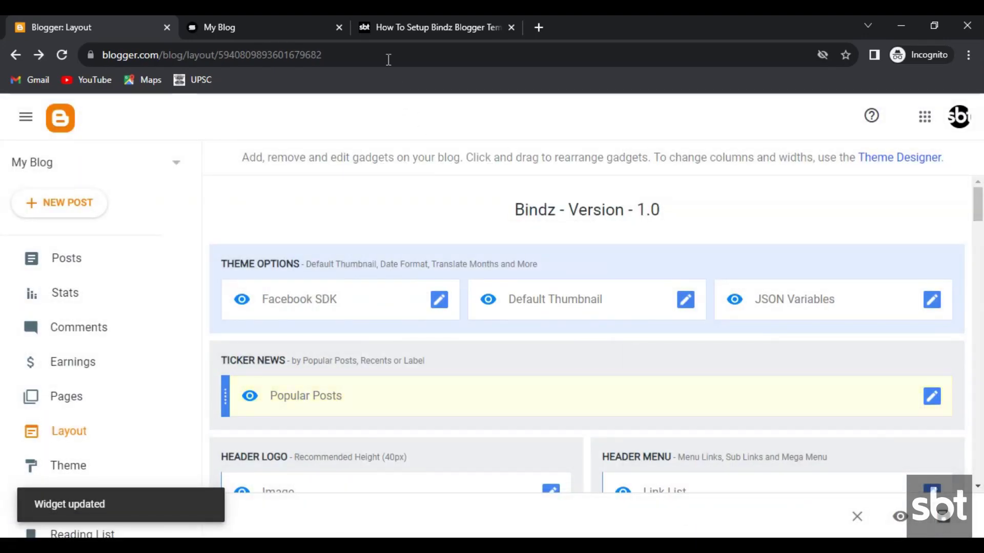
# Reload the live Bindz blog and view its news ticker and the content sections below it
pyautogui.click(298, 23)
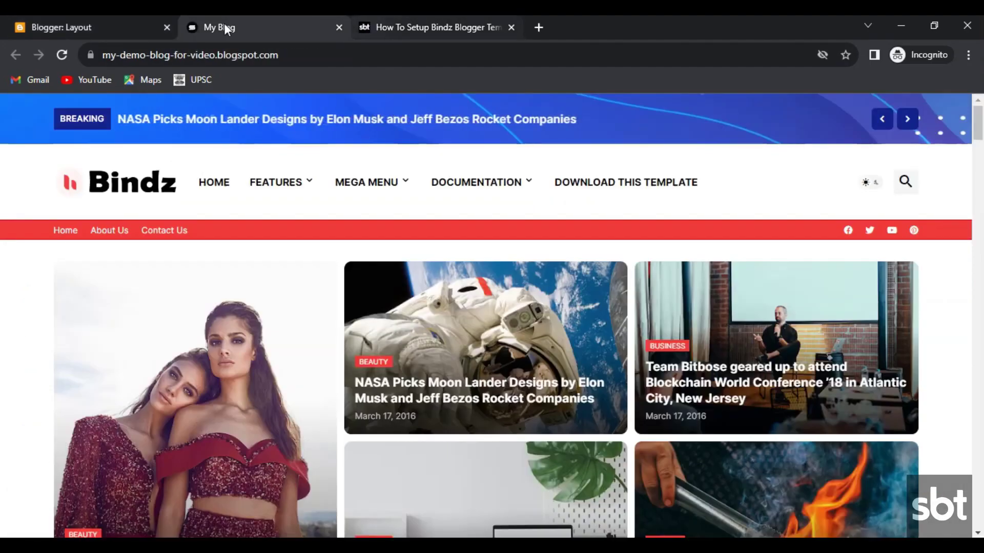
pyautogui.click(57, 57)
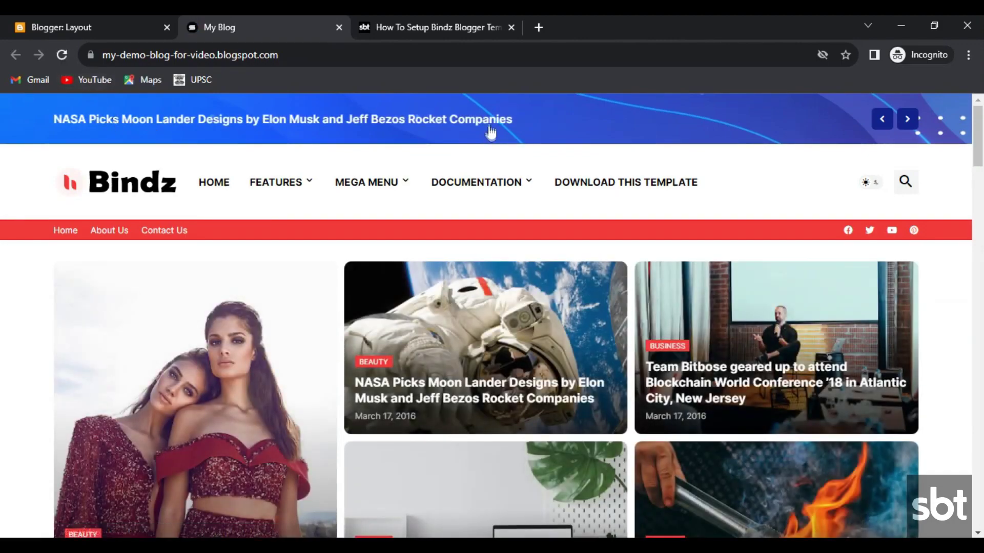
pyautogui.scroll(-8, 597, 142)
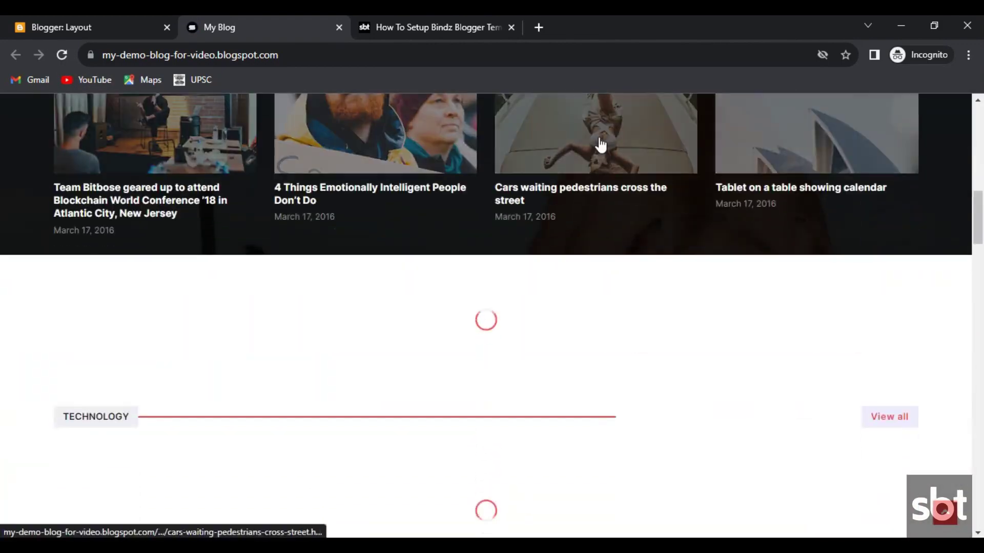
pyautogui.scroll(10, 600, 146)
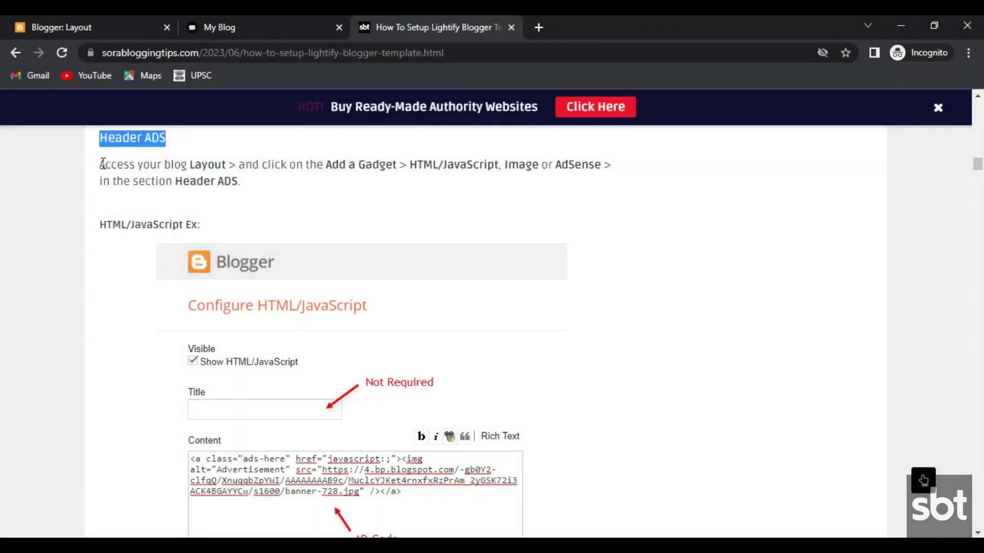
# Read the Lightify guide's Header ADS instructions and HTML/JavaScript example, and view the header advertisement on the live blog
pyautogui.moveTo(102, 163); pyautogui.dragTo(225, 206)
pyautogui.moveTo(103, 222); pyautogui.dragTo(217, 226)
pyautogui.scroll(-4, 217, 226)
pyautogui.scroll(-1, 220, 238)
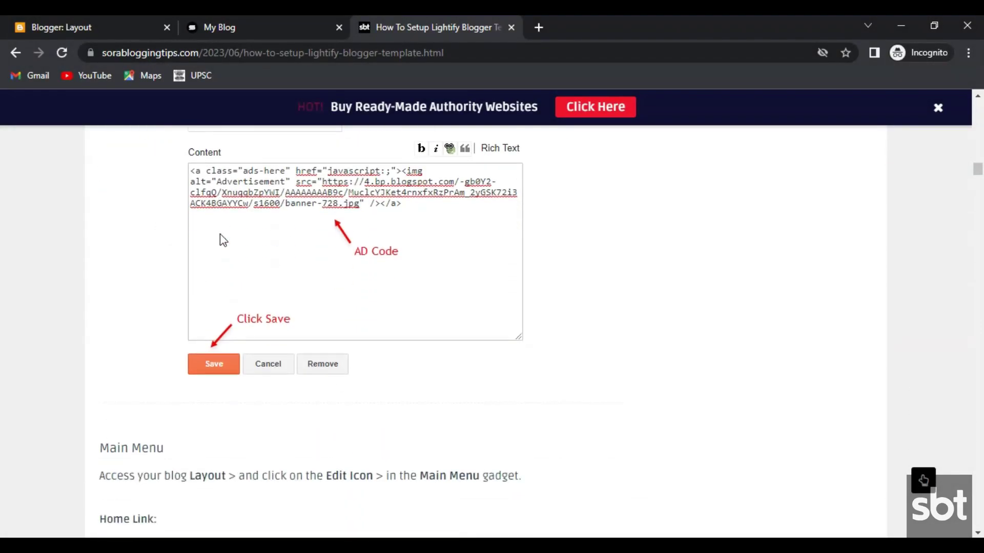
pyautogui.scroll(3, 215, 262)
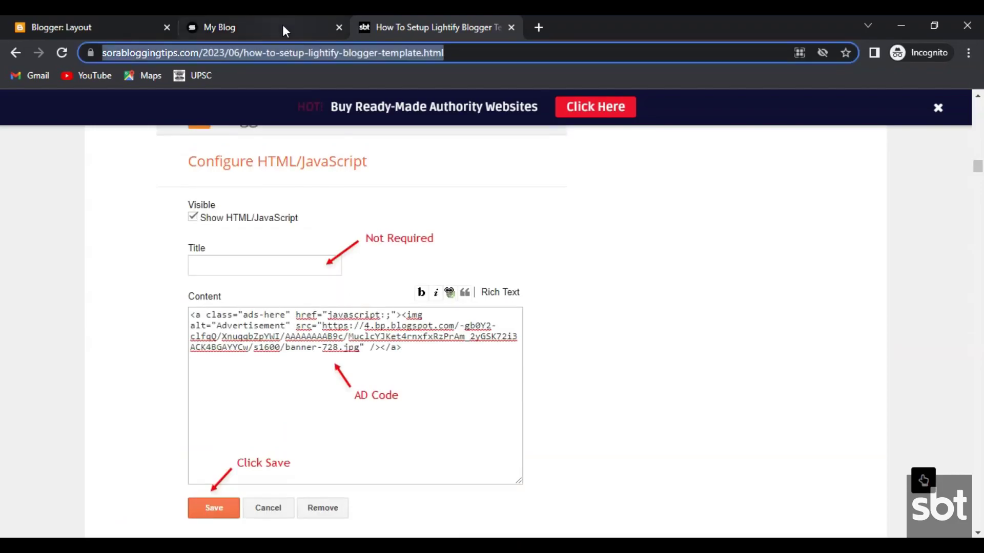
pyautogui.click(283, 29)
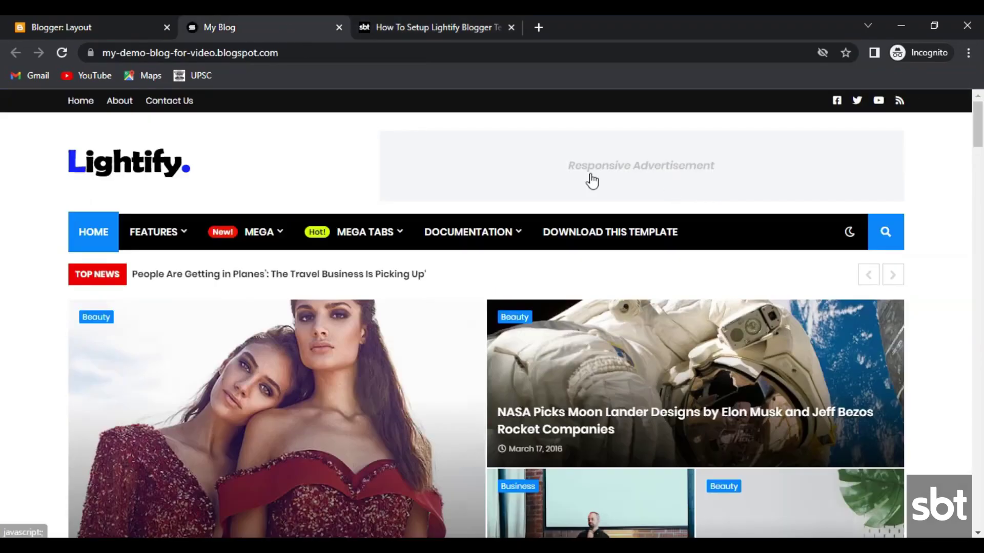
# Save the Header ADS HTML/JavaScript gadget with its Responsive Advertisement code, and return to the live Lightify blog
pyautogui.click(103, 29)
pyautogui.scroll(-3, 796, 381)
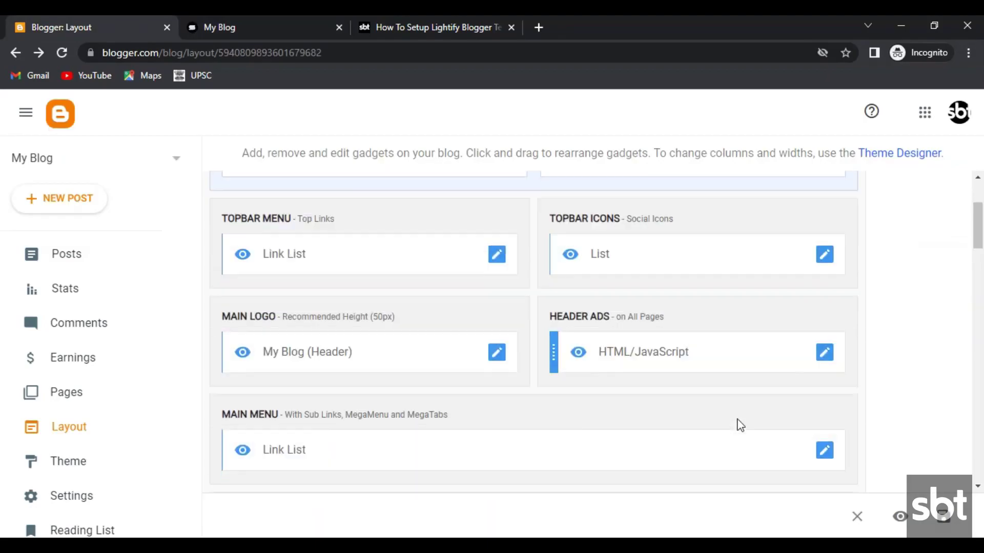
pyautogui.click(826, 309)
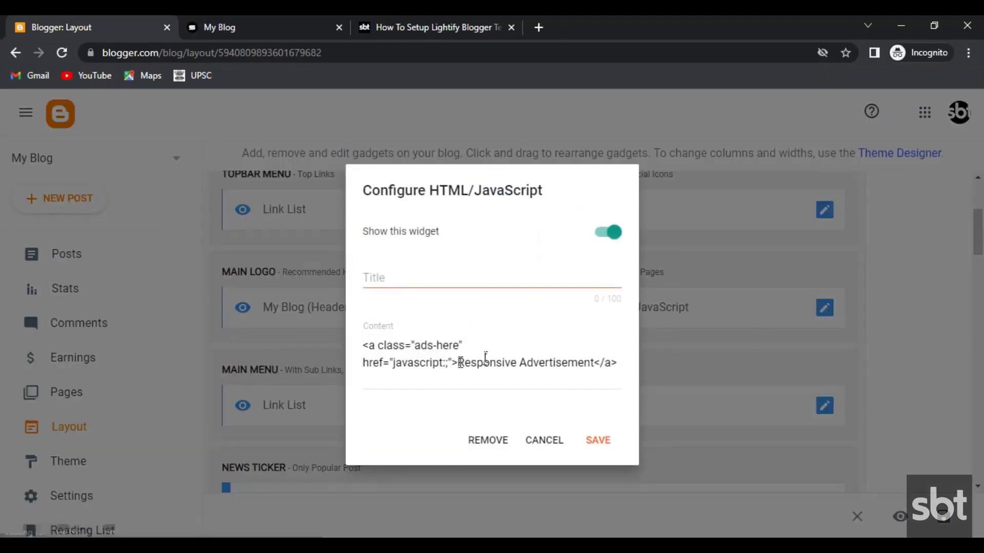
pyautogui.click(596, 440)
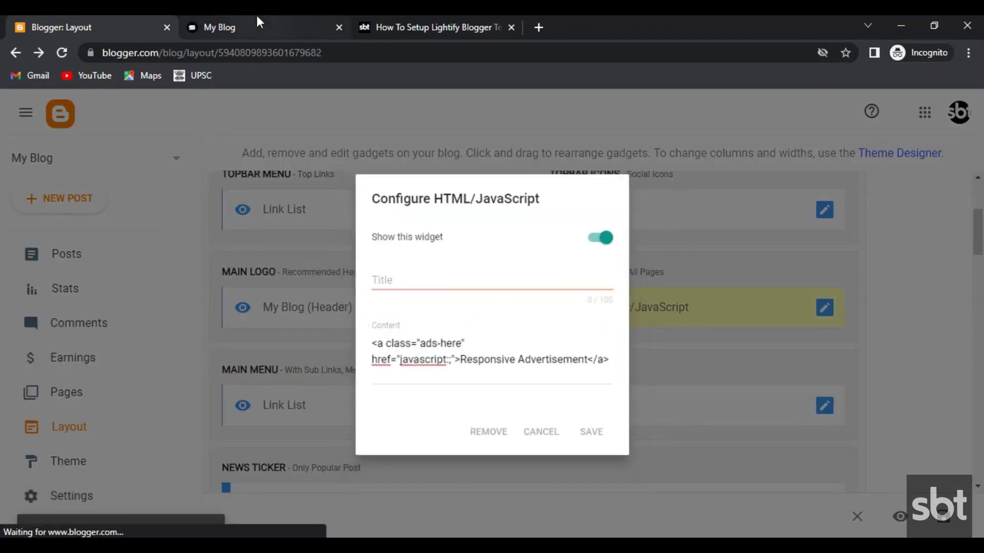
pyautogui.click(256, 14)
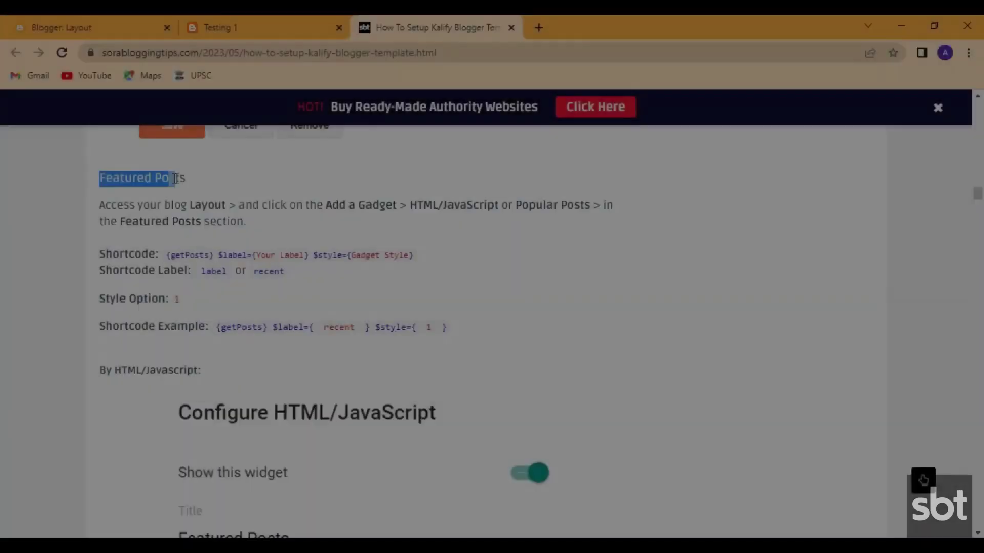
# Read the Kalify guide's Featured Posts instructions, shortcode, label and style options, and view the featured posts on the live Testing 1 blog
pyautogui.moveTo(175, 178); pyautogui.dragTo(185, 178)
pyautogui.moveTo(102, 203); pyautogui.dragTo(238, 221)
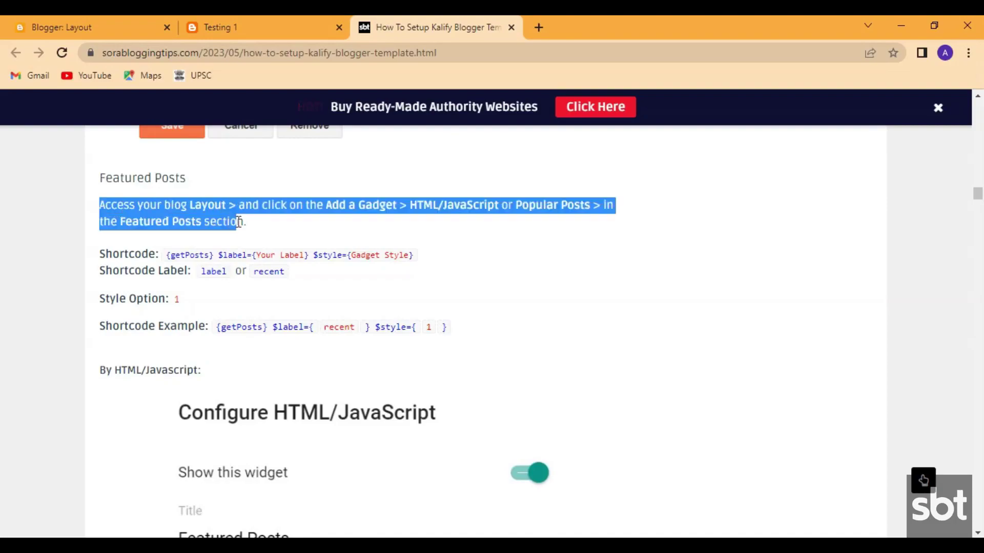
pyautogui.moveTo(103, 253); pyautogui.dragTo(446, 378)
pyautogui.click(494, 371)
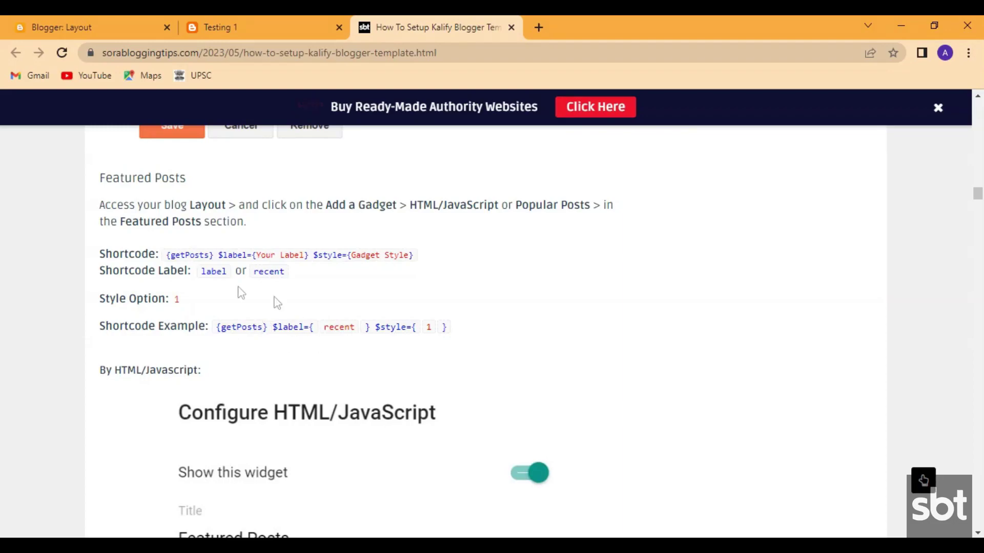
pyautogui.click(257, 20)
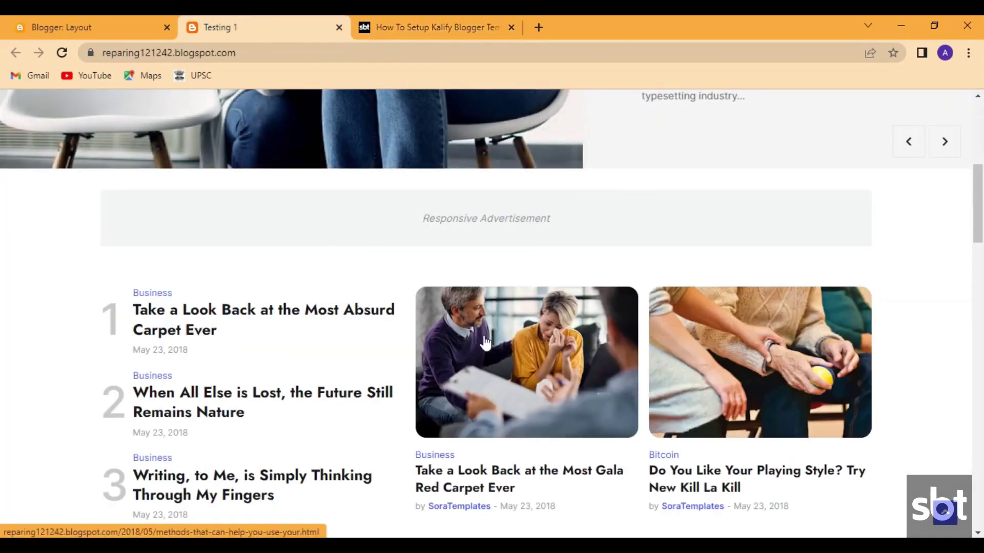
pyautogui.scroll(-4, 501, 377)
pyautogui.scroll(1, 500, 378)
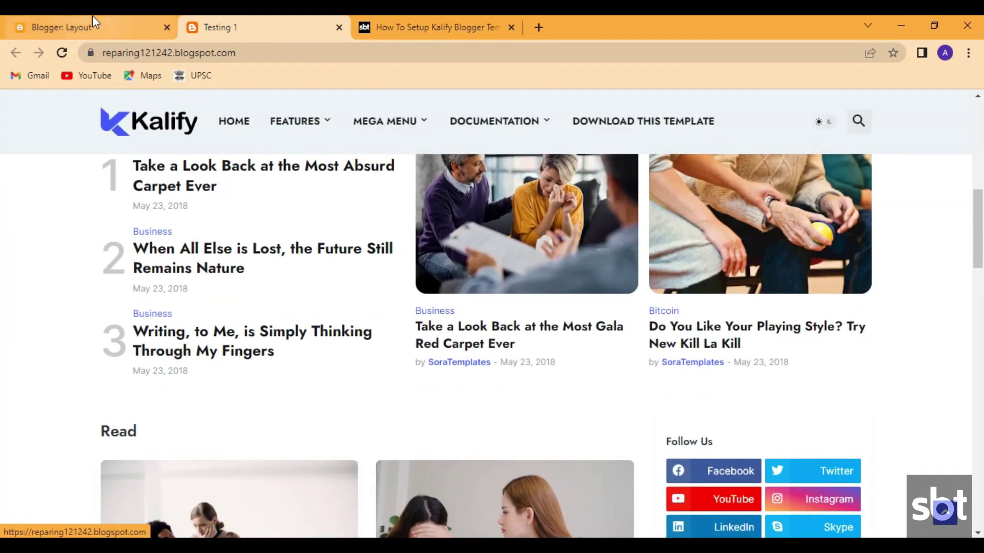
# Save the Featured Posts HTML/JavaScript gadget with the content {getPosts} $label={recent} $style={1}, and return to the live Testing 1 blog
pyautogui.click(92, 23)
pyautogui.scroll(-3, 819, 409)
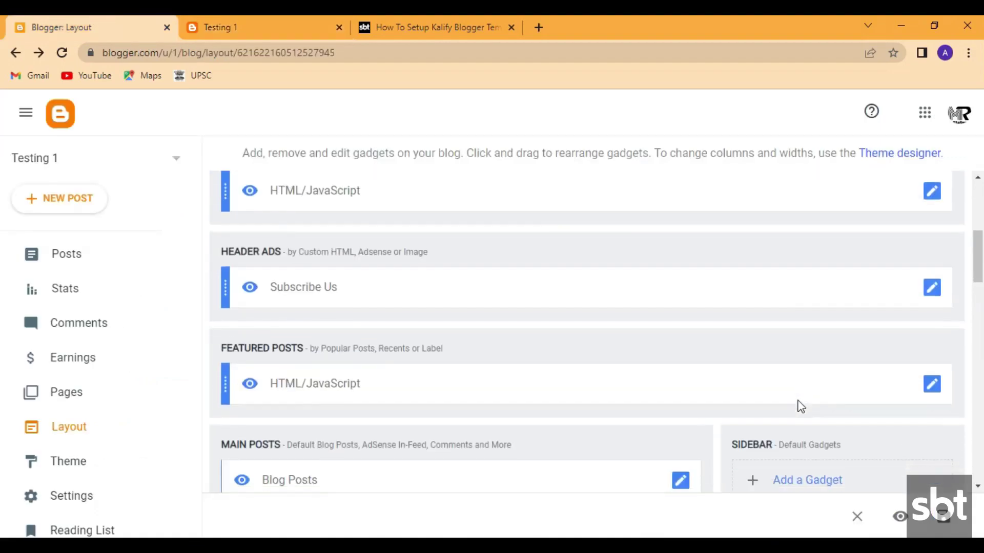
pyautogui.click(932, 386)
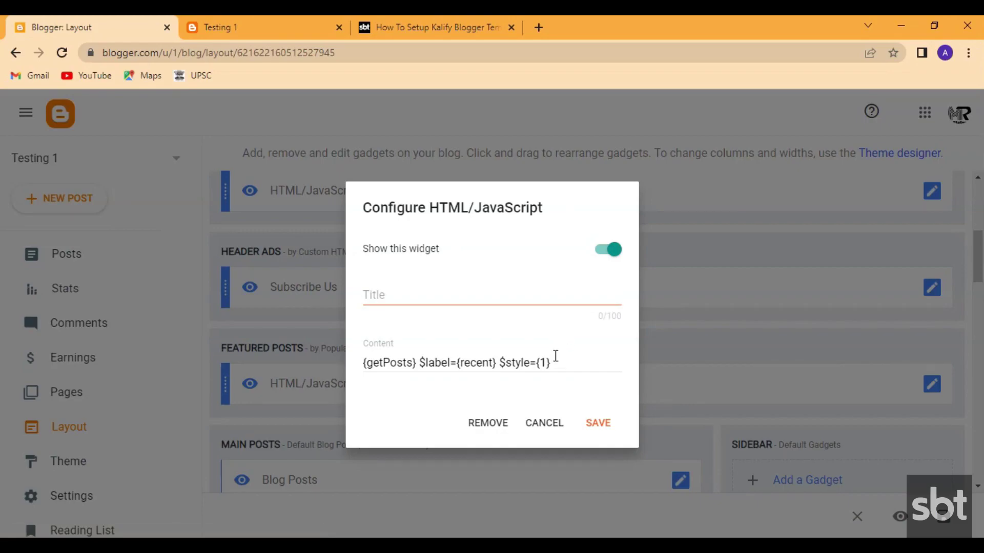
pyautogui.moveTo(554, 363); pyautogui.dragTo(285, 366)
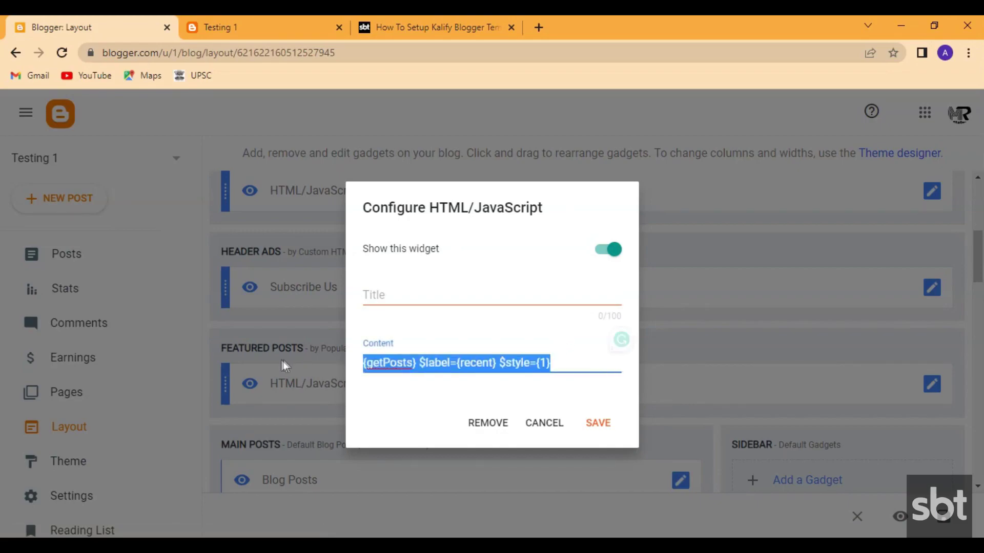
pyautogui.click(602, 429)
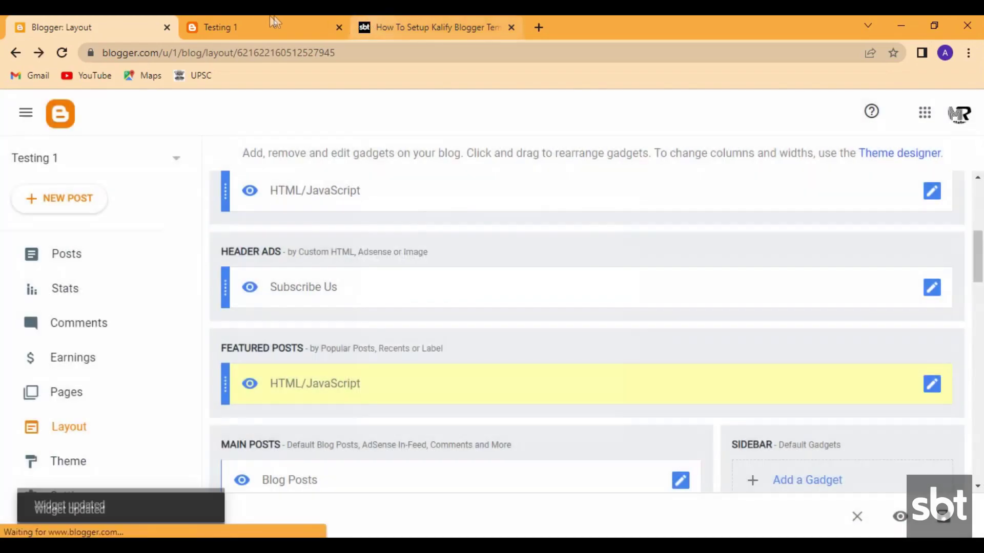
pyautogui.click(269, 20)
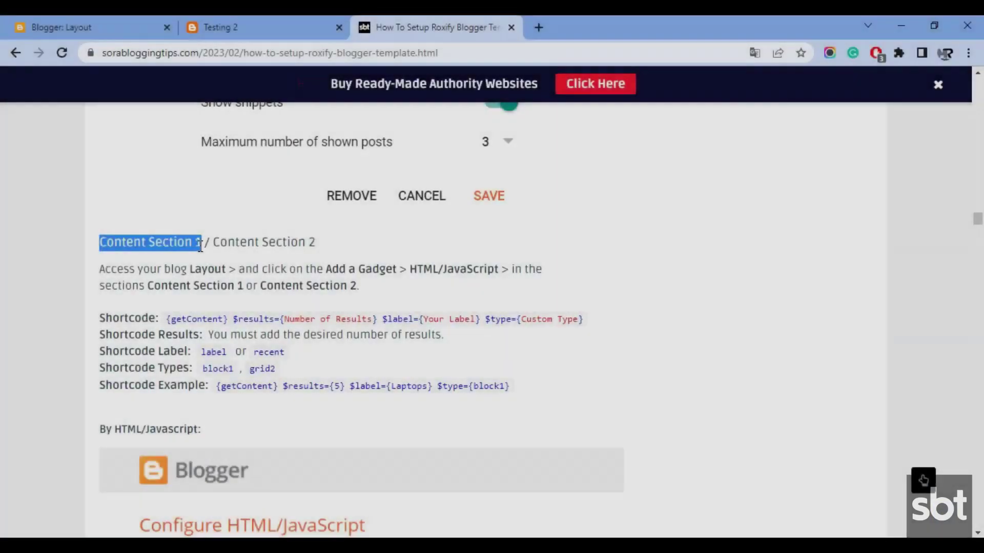
# Read the Roxify guide's Content Section 1 / Content Section 2 instructions, the shortcode options and the HTML/JavaScript example
pyautogui.moveTo(200, 247); pyautogui.dragTo(320, 250)
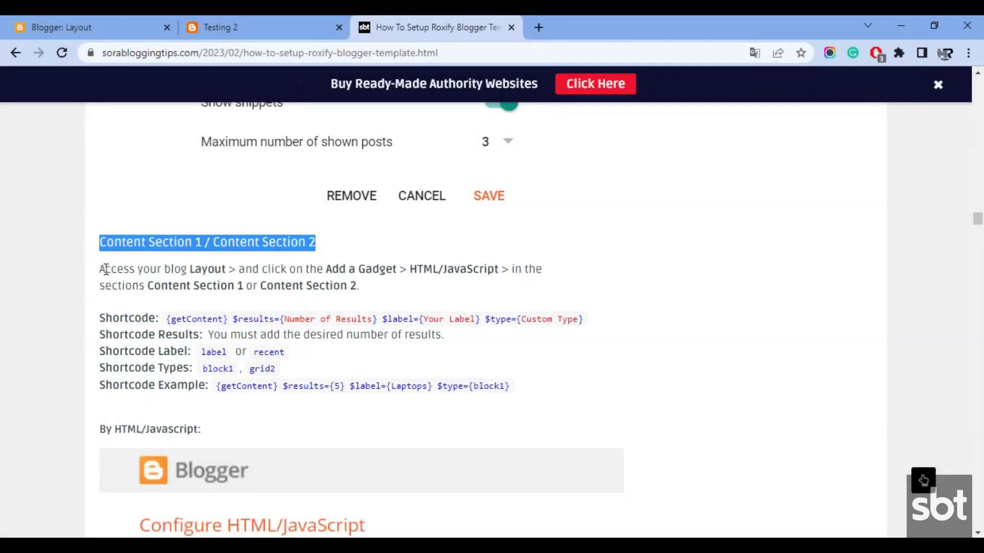
pyautogui.moveTo(102, 267); pyautogui.dragTo(372, 286)
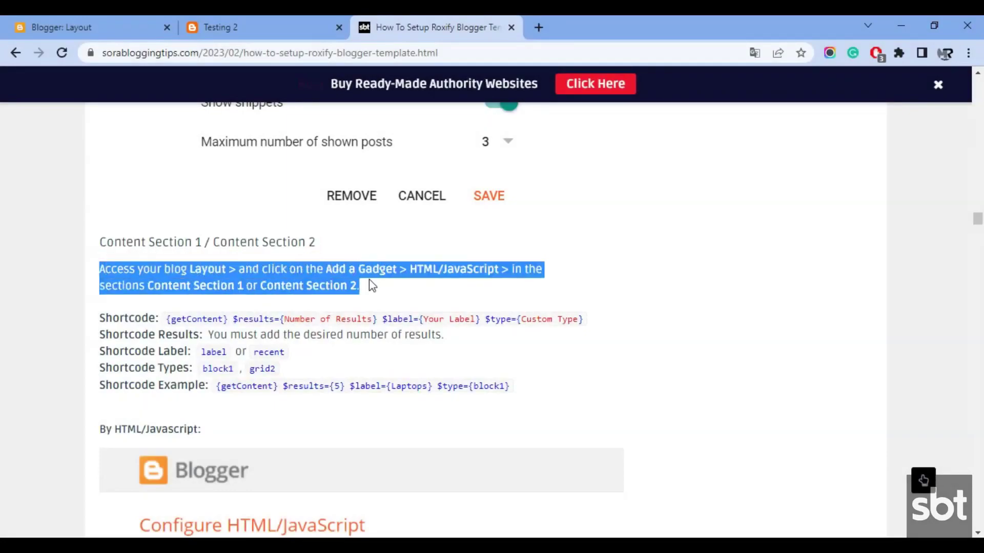
pyautogui.moveTo(102, 318); pyautogui.dragTo(534, 319)
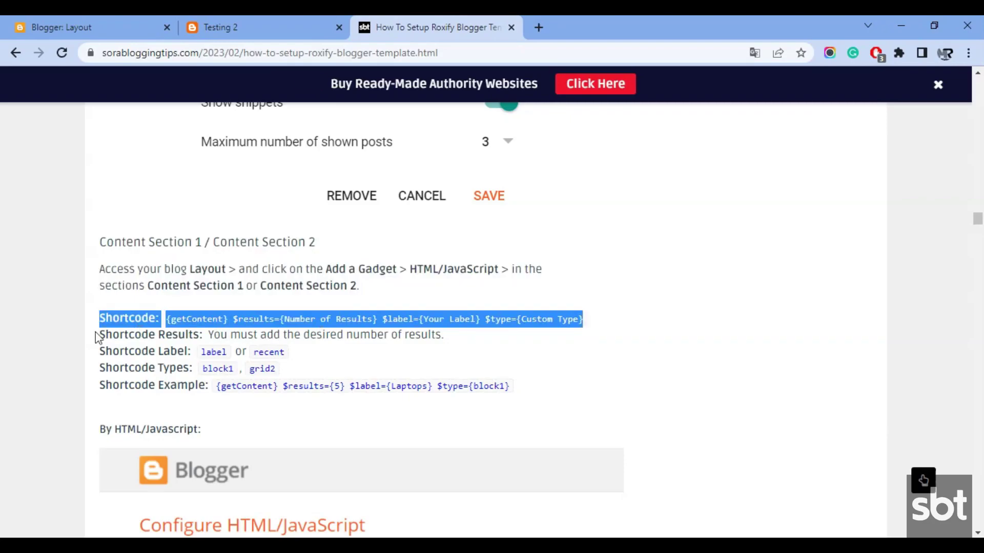
pyautogui.moveTo(101, 339); pyautogui.dragTo(457, 340)
pyautogui.scroll(-10, 407, 362)
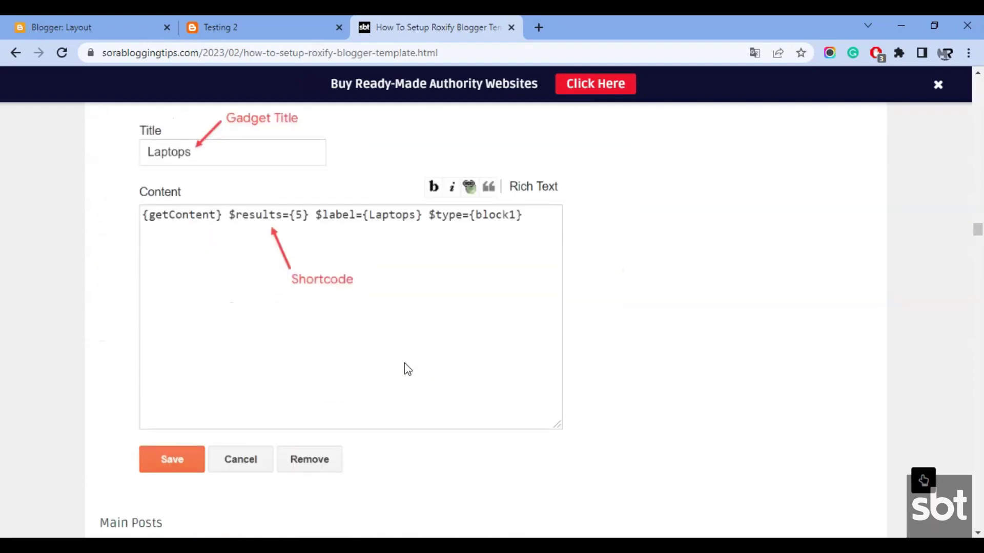
pyautogui.scroll(4, 404, 362)
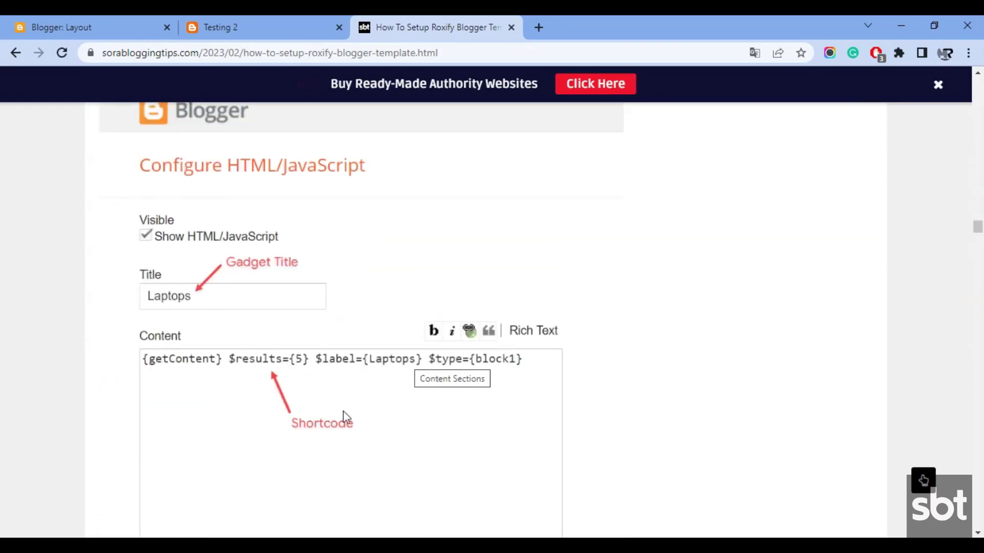
pyautogui.scroll(4, 346, 419)
pyautogui.scroll(2, 346, 419)
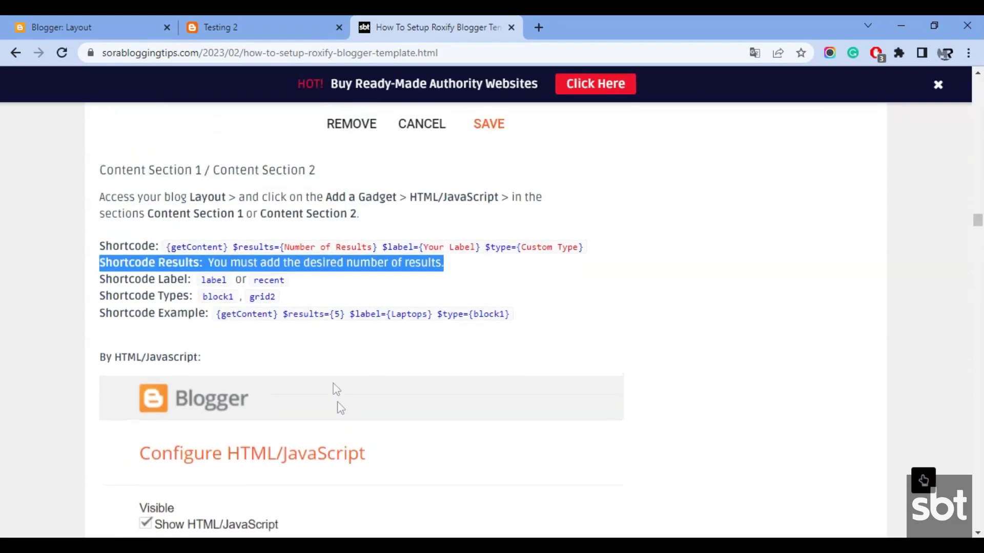
# Save Testing 2's Content Section 1 HTML/JavaScript gadget with the content {getContent} $results={5} $label={Technology} $type={block1}
pyautogui.click(98, 36)
pyautogui.click(678, 377)
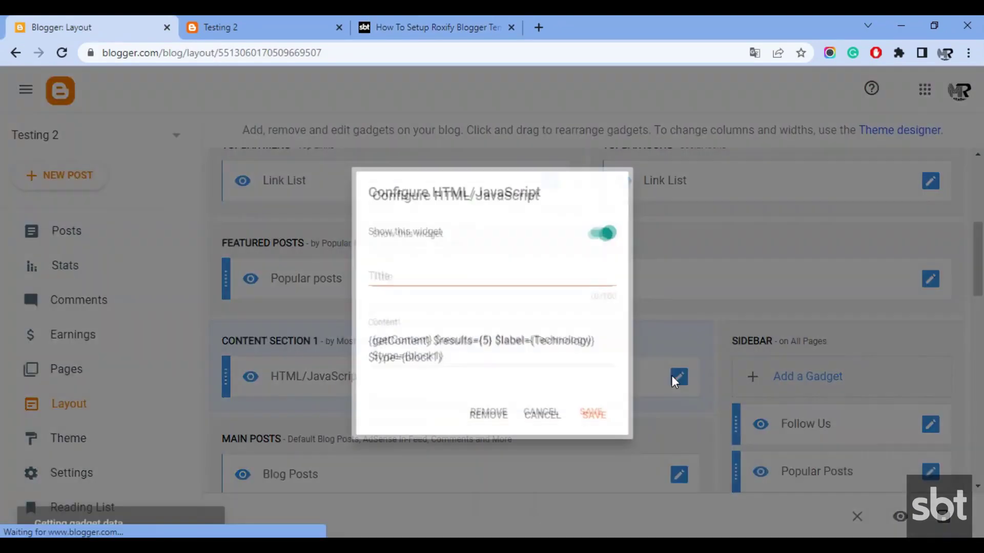
pyautogui.moveTo(439, 360); pyautogui.dragTo(361, 346)
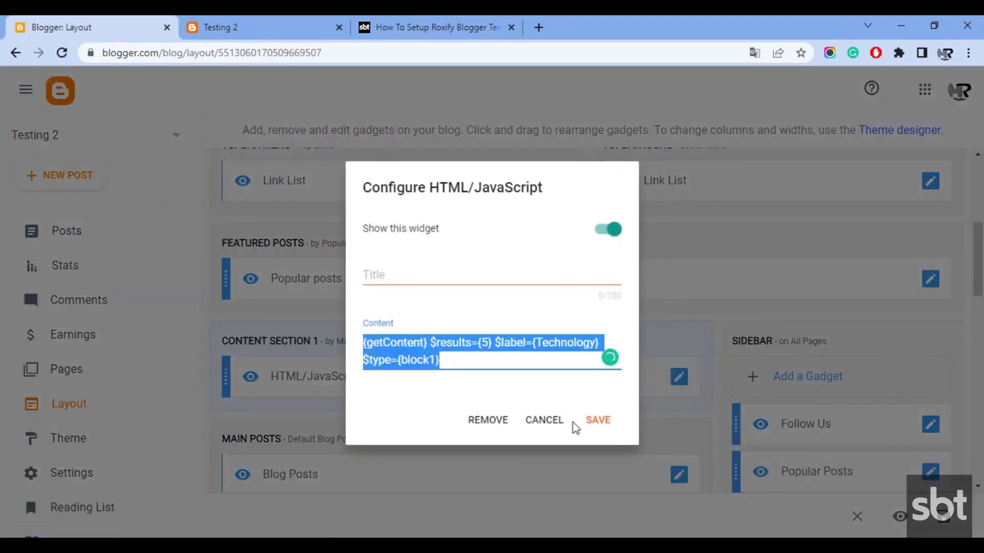
pyautogui.click(589, 421)
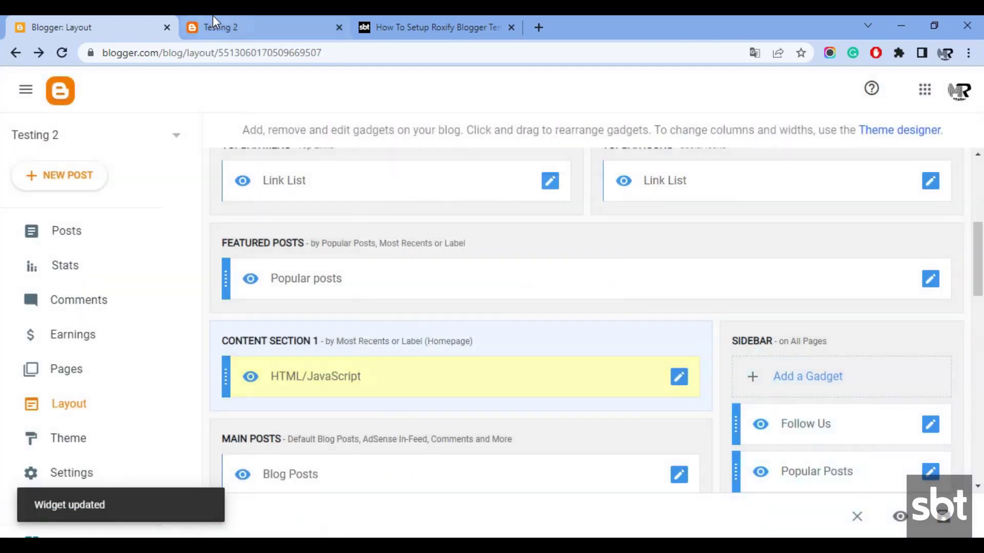
# Return to the live Testing 2 blog and examine its content section
pyautogui.click(214, 22)
pyautogui.scroll(-5, 576, 418)
pyautogui.scroll(5, 576, 419)
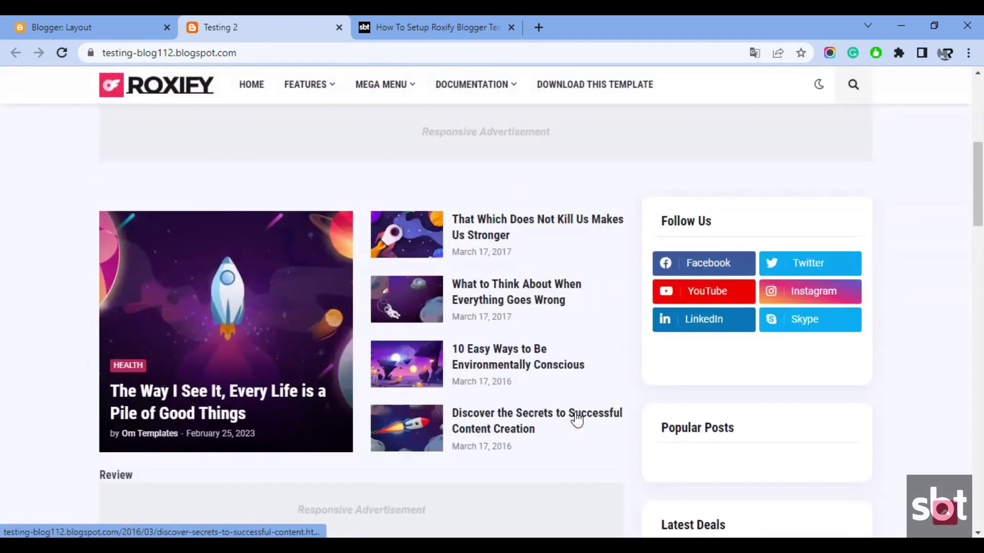
pyautogui.scroll(1, 576, 420)
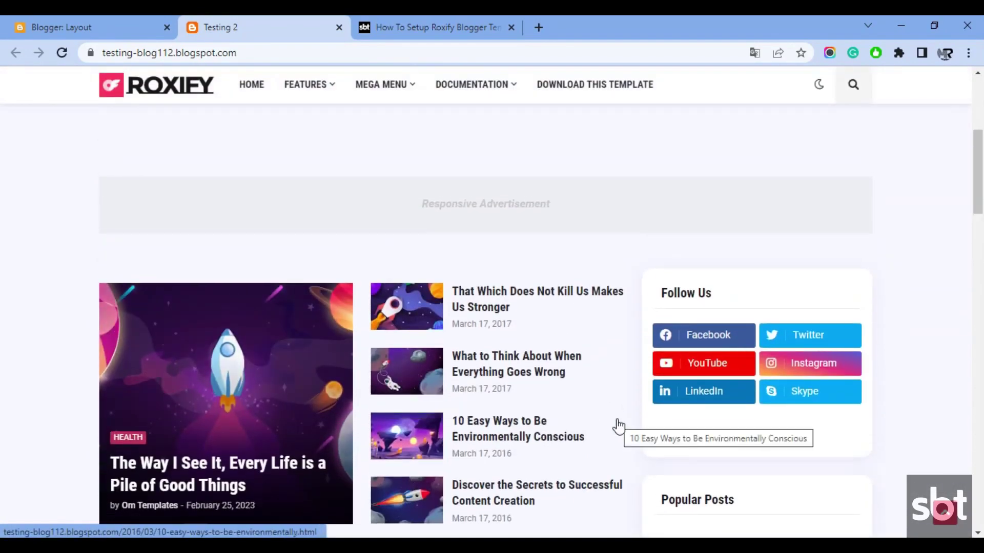
pyautogui.scroll(4, 619, 425)
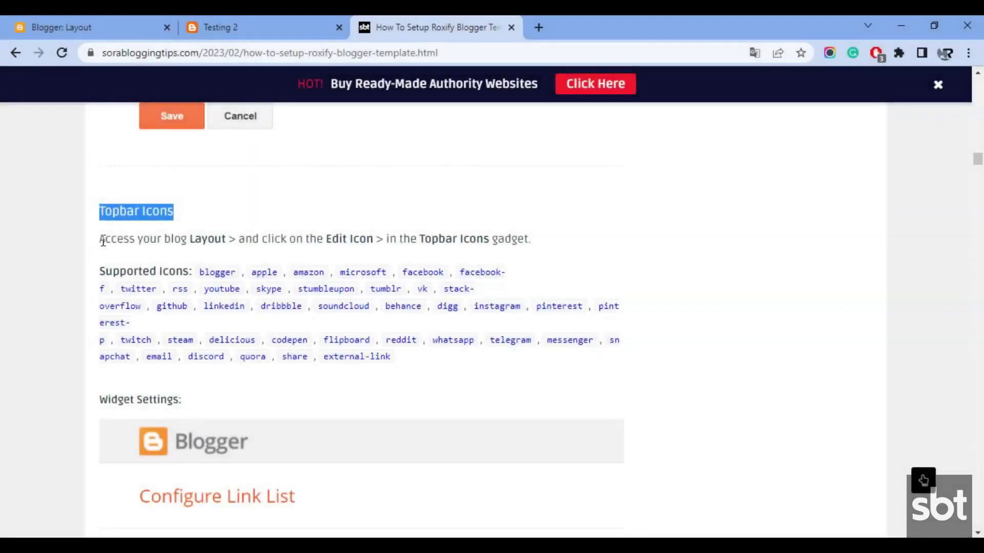
# Read the Roxify guide's Topbar Icons instructions, supported icons and widget settings, and view the icons on the live Testing 2 blog
pyautogui.moveTo(100, 239); pyautogui.dragTo(557, 240)
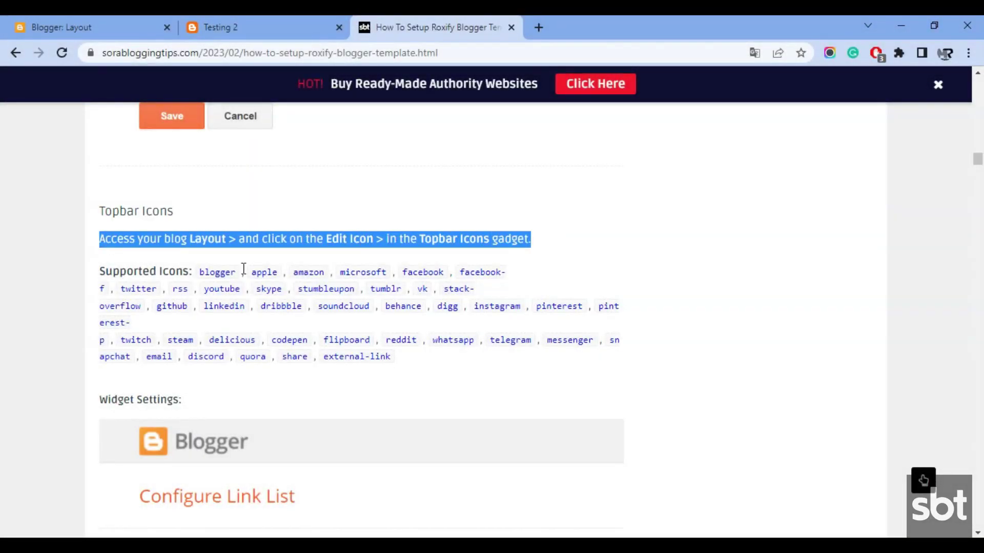
pyautogui.moveTo(102, 267); pyautogui.dragTo(431, 374)
pyautogui.scroll(-7, 430, 374)
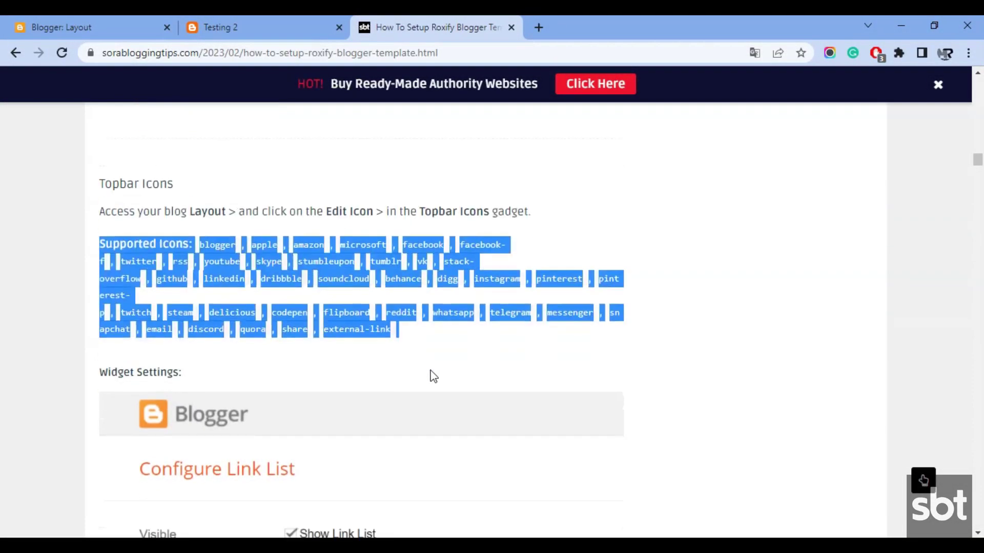
pyautogui.scroll(-4, 273, 434)
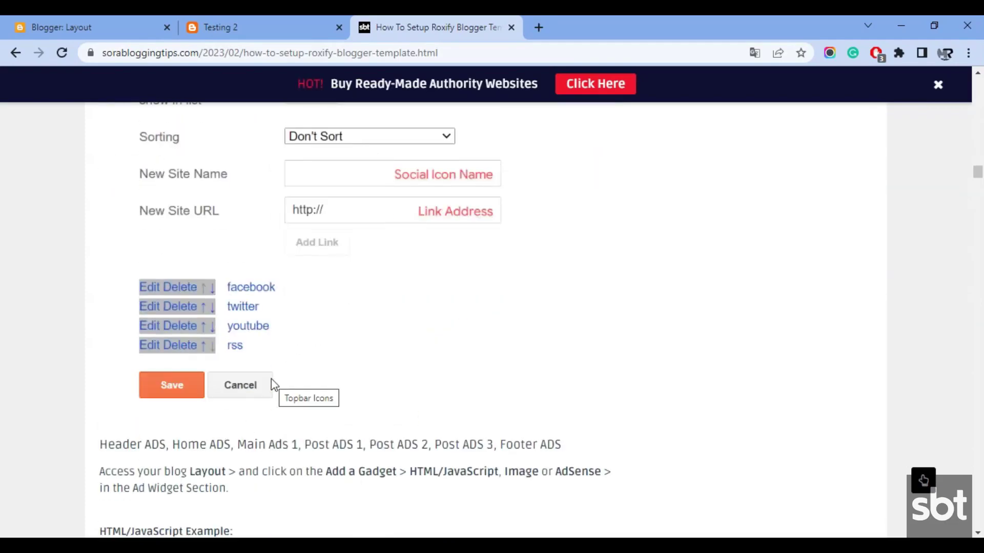
pyautogui.scroll(9, 271, 382)
pyautogui.click(264, 22)
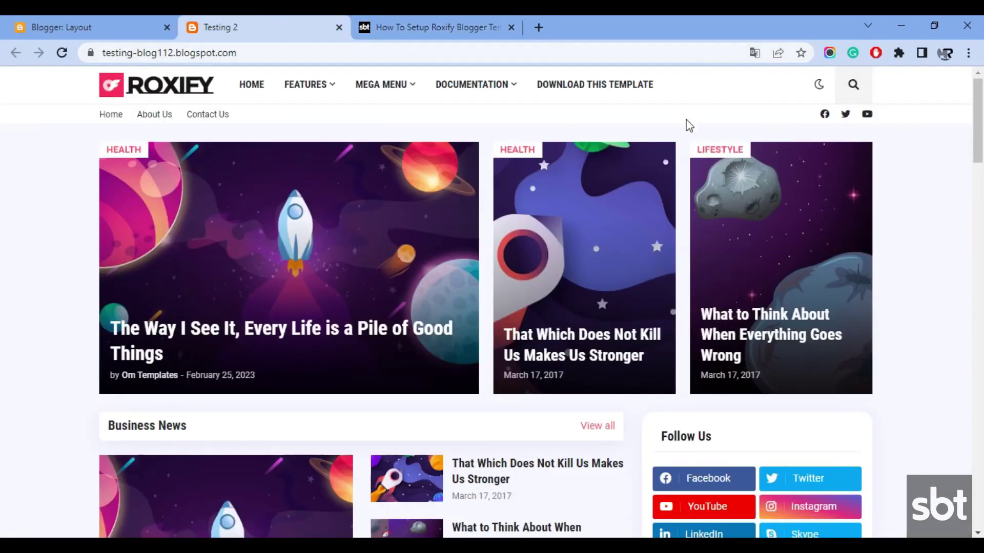
# Open the Topbar Icons link list in Testing 2's layout and open its facebook, twitter and youtube entries for editing
pyautogui.click(77, 25)
pyautogui.click(936, 401)
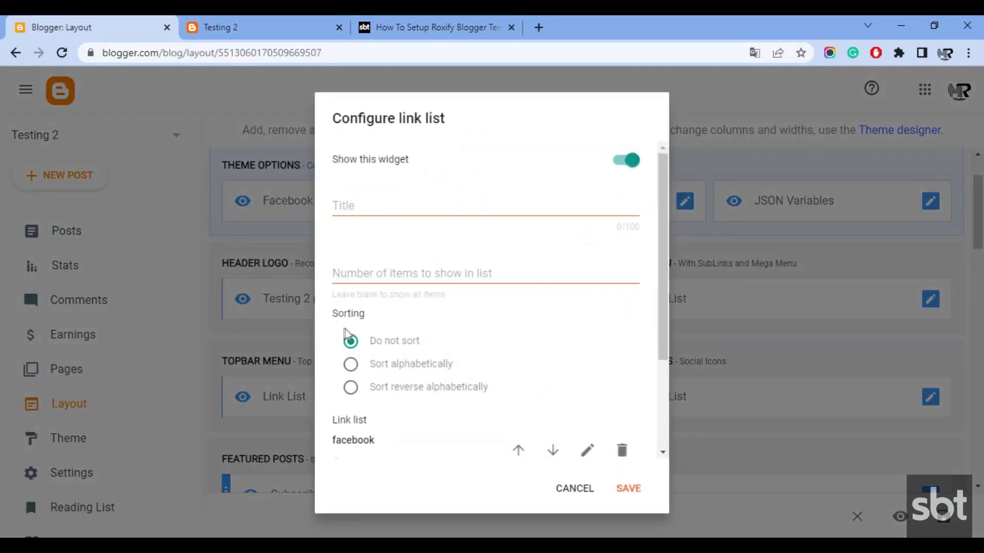
pyautogui.scroll(-3, 351, 336)
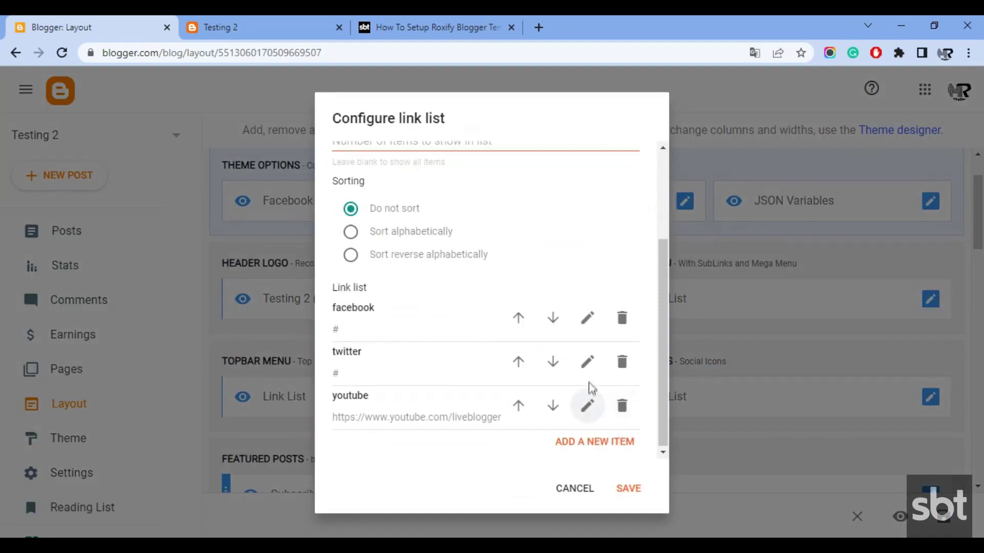
pyautogui.click(588, 365)
pyautogui.click(587, 317)
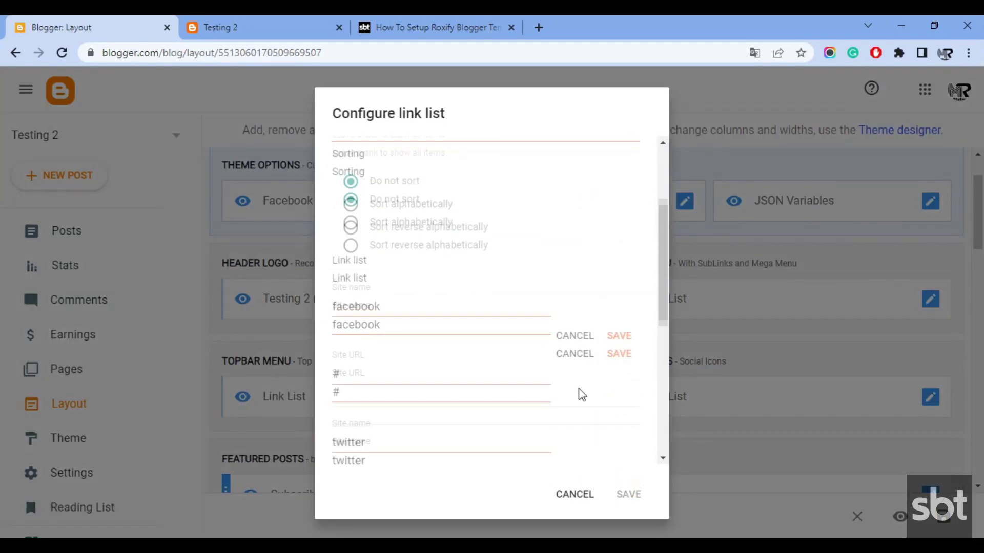
pyautogui.scroll(-3, 582, 395)
pyautogui.click(589, 370)
pyautogui.scroll(-1, 563, 379)
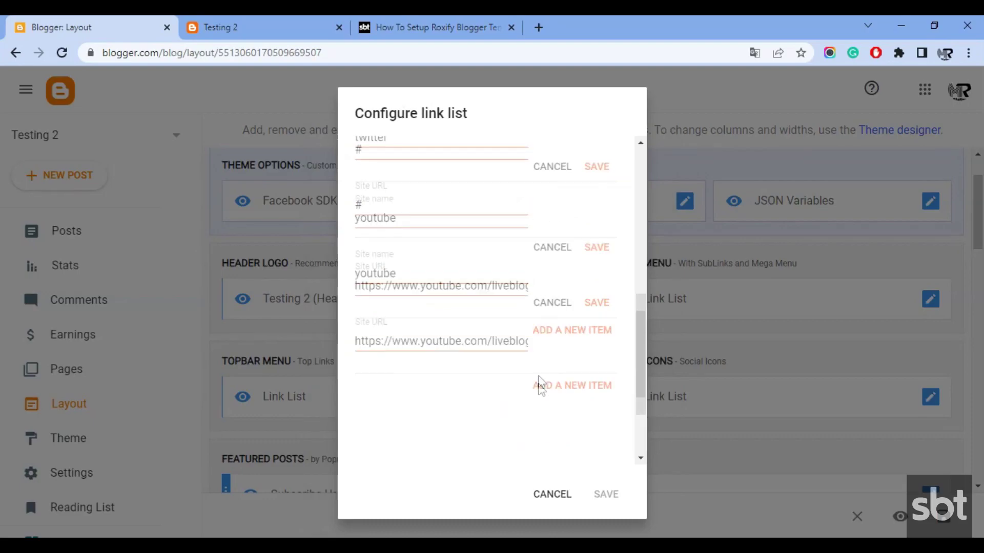
# Save the facebook, twitter and youtube entries and the Topbar Icons gadget, and return to the live Testing 2 blog
pyautogui.scroll(5, 589, 410)
pyautogui.click(597, 350)
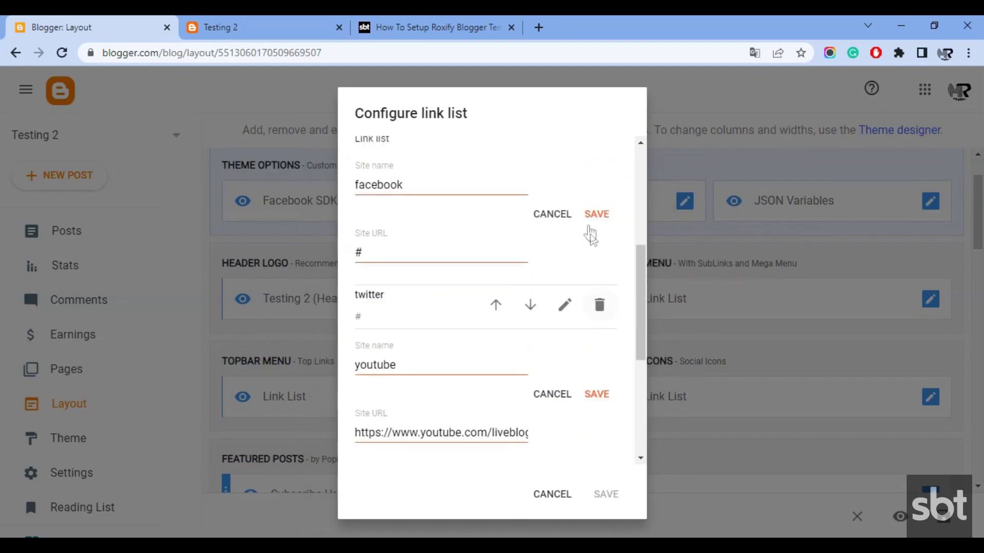
pyautogui.click(597, 214)
pyautogui.click(596, 304)
pyautogui.click(628, 488)
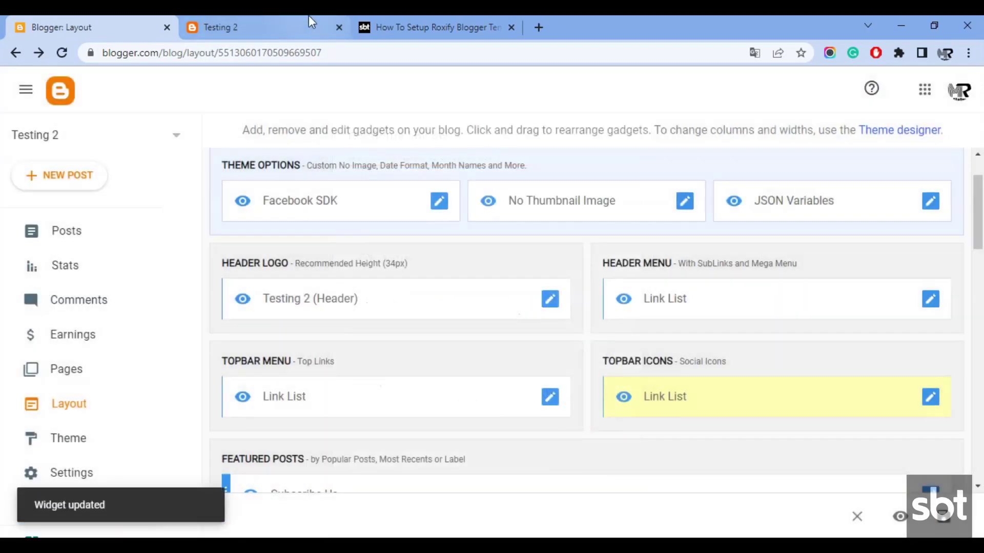
pyautogui.click(309, 19)
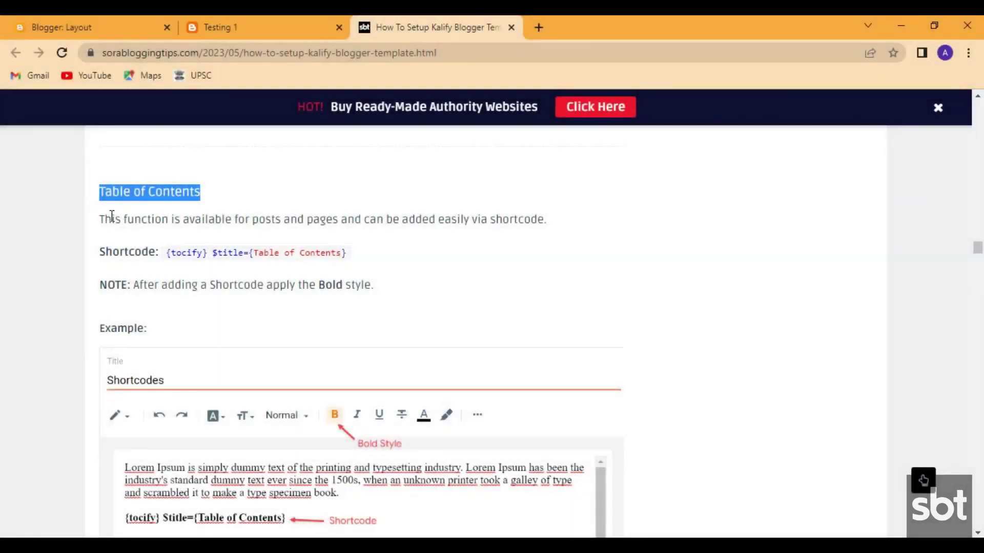
# Read the Kalify guide's Table of Contents instructions, including the shortcode, the bold-style note and the example
pyautogui.moveTo(101, 217); pyautogui.dragTo(210, 276)
pyautogui.click(152, 279)
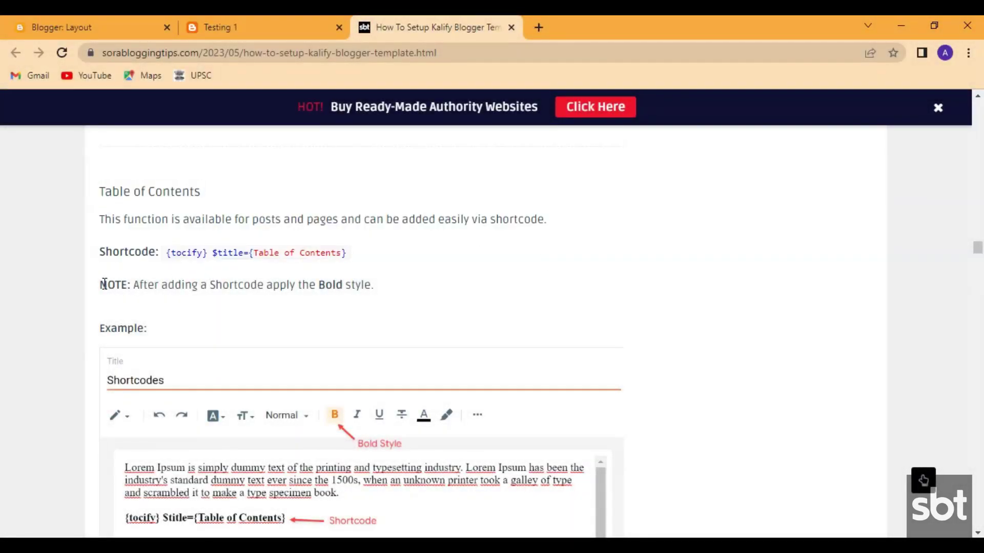
pyautogui.moveTo(102, 284); pyautogui.dragTo(404, 293)
pyautogui.moveTo(102, 326); pyautogui.dragTo(241, 346)
pyautogui.scroll(-6, 248, 345)
pyautogui.scroll(2, 220, 292)
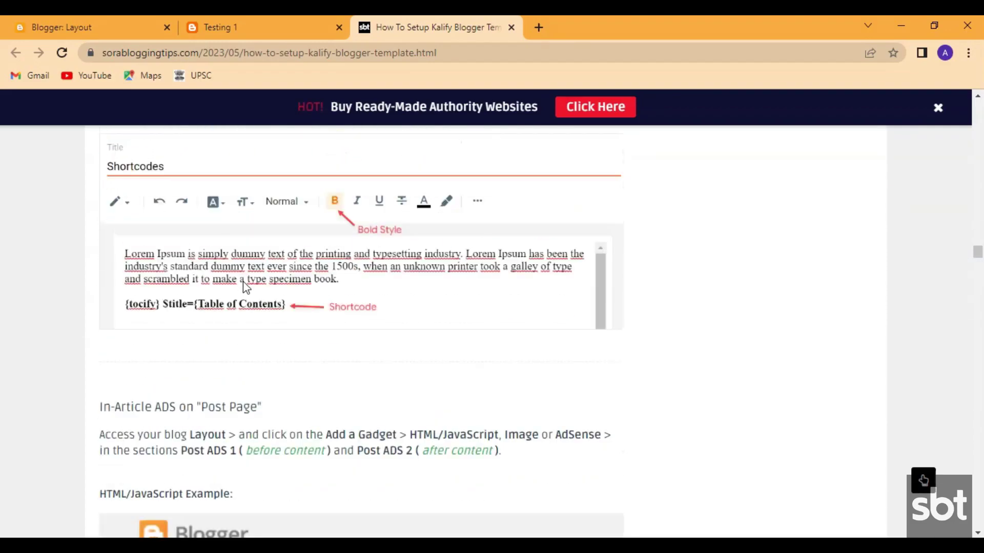
pyautogui.scroll(3, 243, 282)
pyautogui.scroll(3, 271, 284)
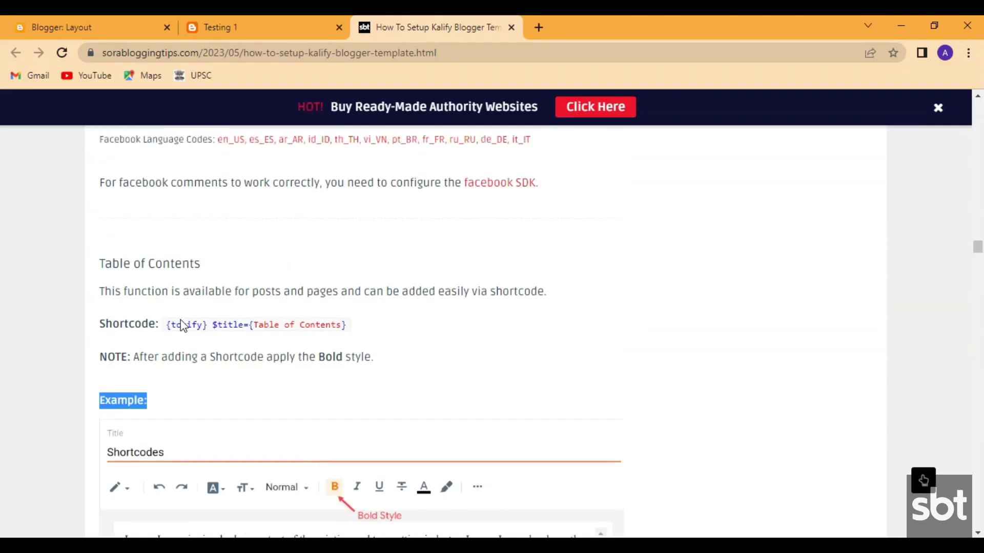
# Insert the guide's shortcode {tocify} $title={Table of Contents} above the bulleted list in the post "Take a Look Back at the Most Absurd Carpet Ever"
pyautogui.moveTo(166, 326); pyautogui.dragTo(364, 334)
pyautogui.hotkey('ctrl', 'c')
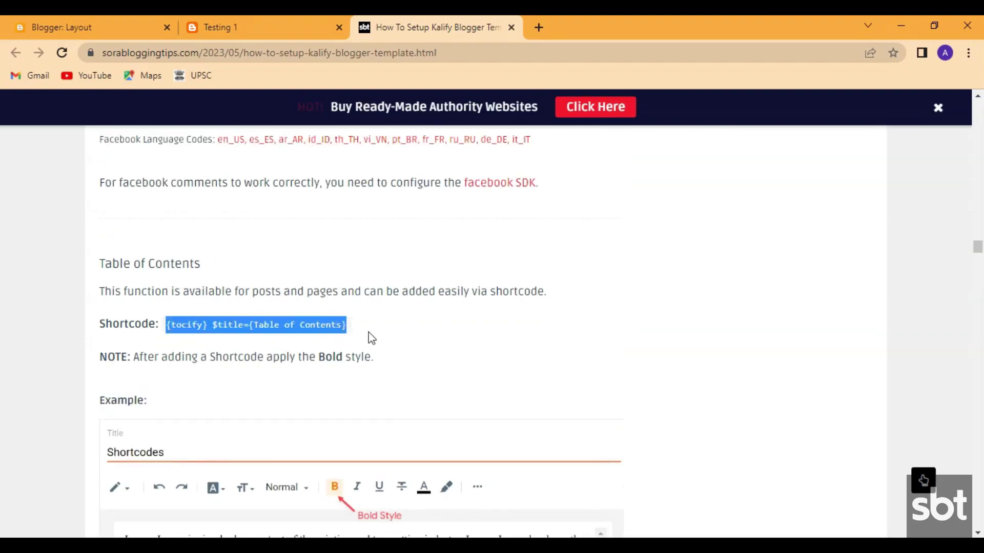
pyautogui.click(146, 21)
pyautogui.click(77, 260)
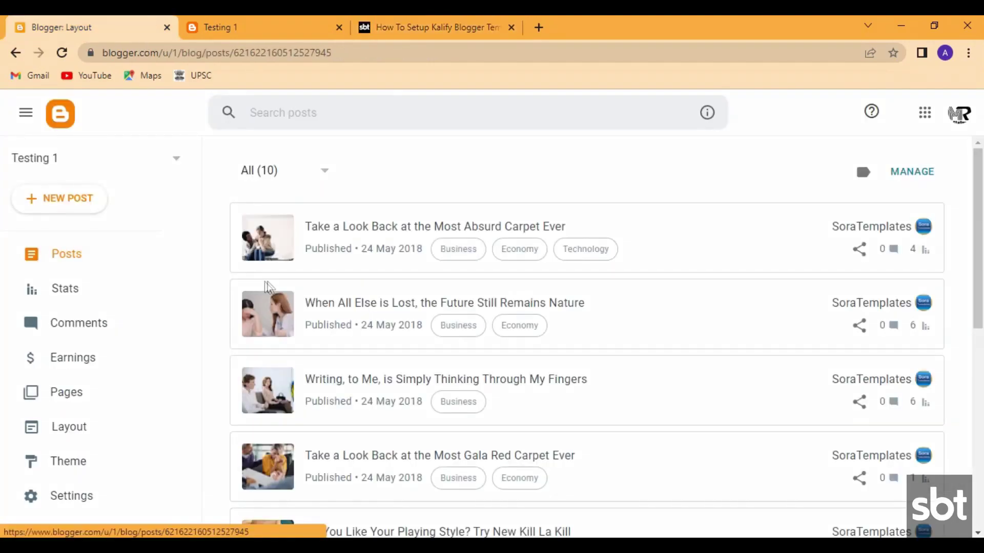
pyautogui.click(352, 230)
pyautogui.scroll(-4, 379, 361)
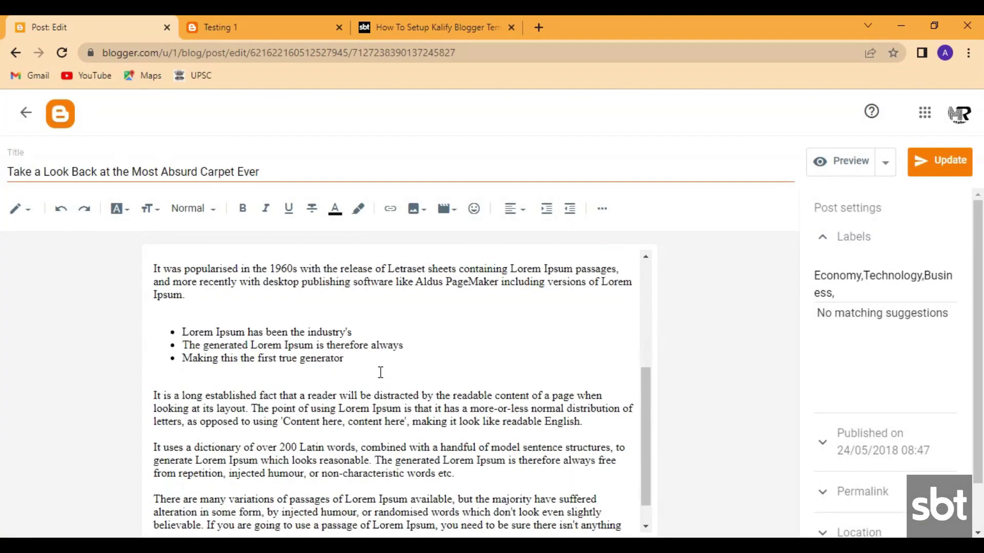
pyautogui.click(210, 309)
pyautogui.press('Return')
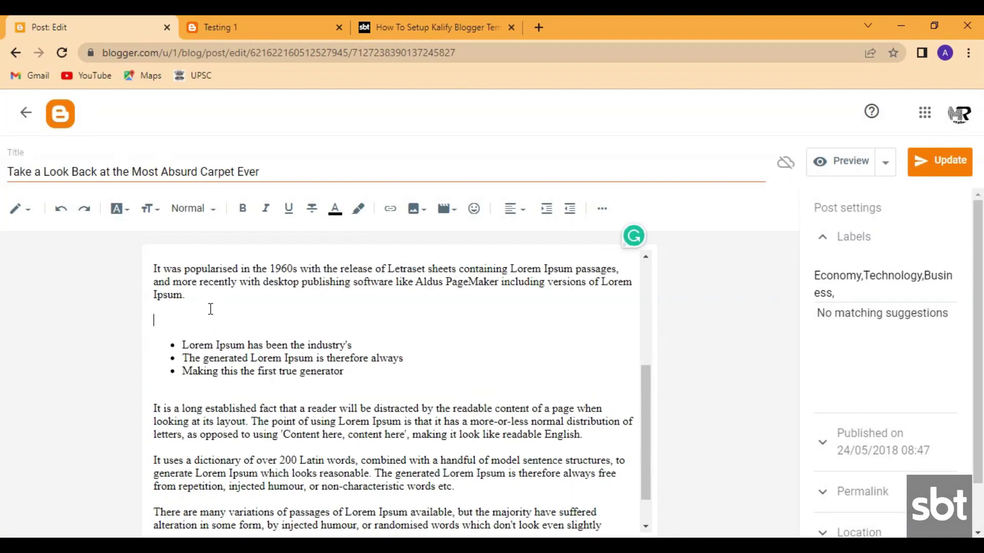
pyautogui.hotkey('ctrl', 'v')
# Apply bold style to the table of contents shortcode and update the post
pyautogui.moveTo(350, 332); pyautogui.dragTo(90, 324)
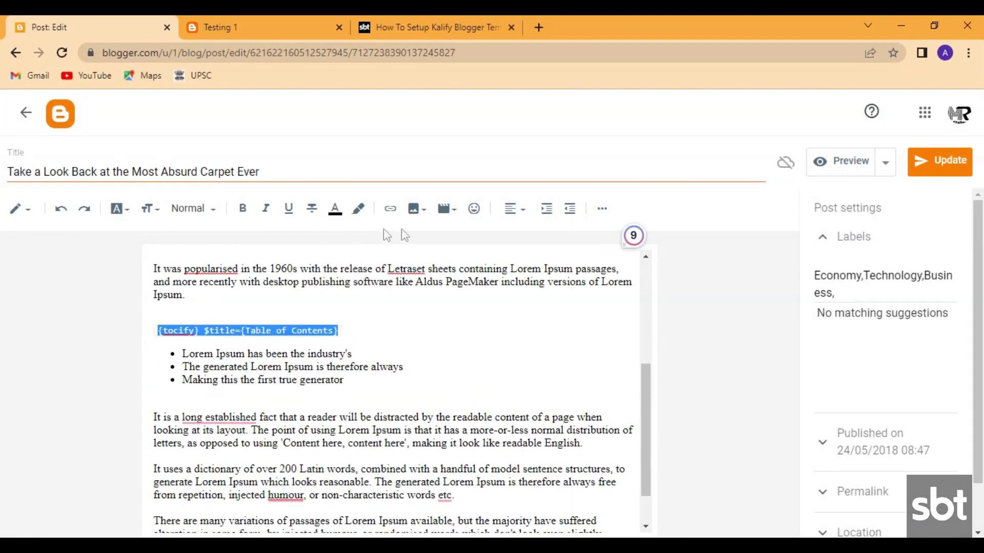
pyautogui.click(243, 208)
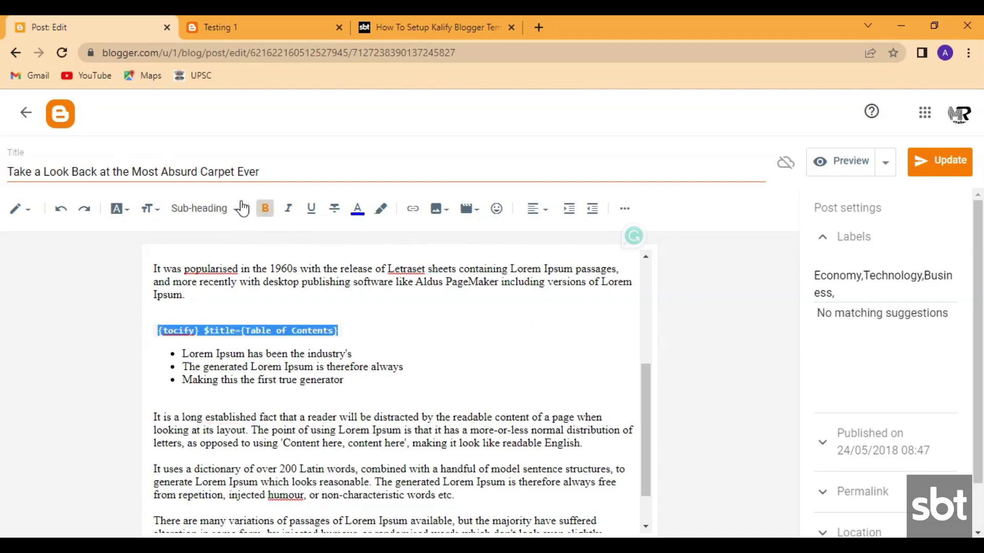
pyautogui.click(970, 165)
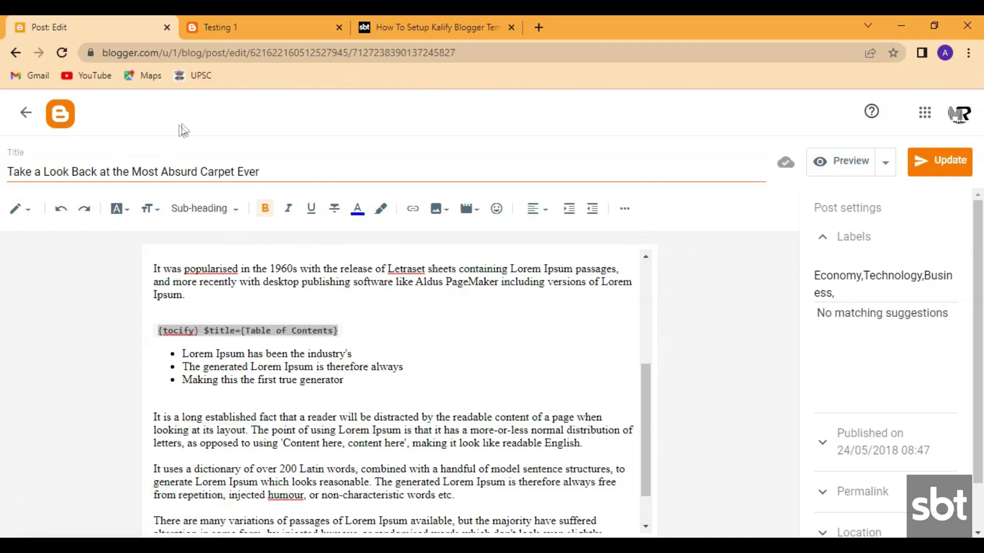
pyautogui.click(42, 120)
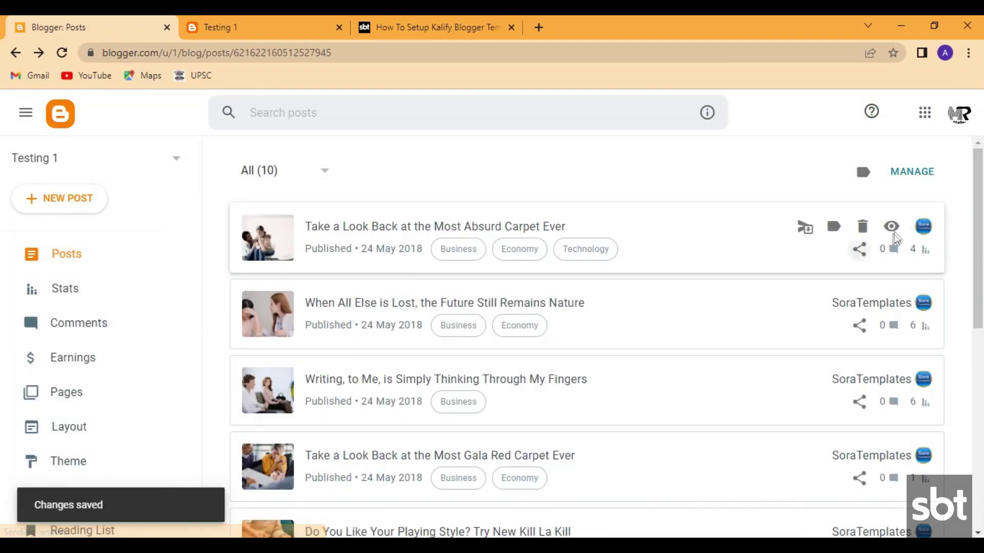
# Open the updated post "Take a Look Back at the Most Absurd Carpet Ever" on the live blog and examine its Table of Contents box
pyautogui.click(891, 224)
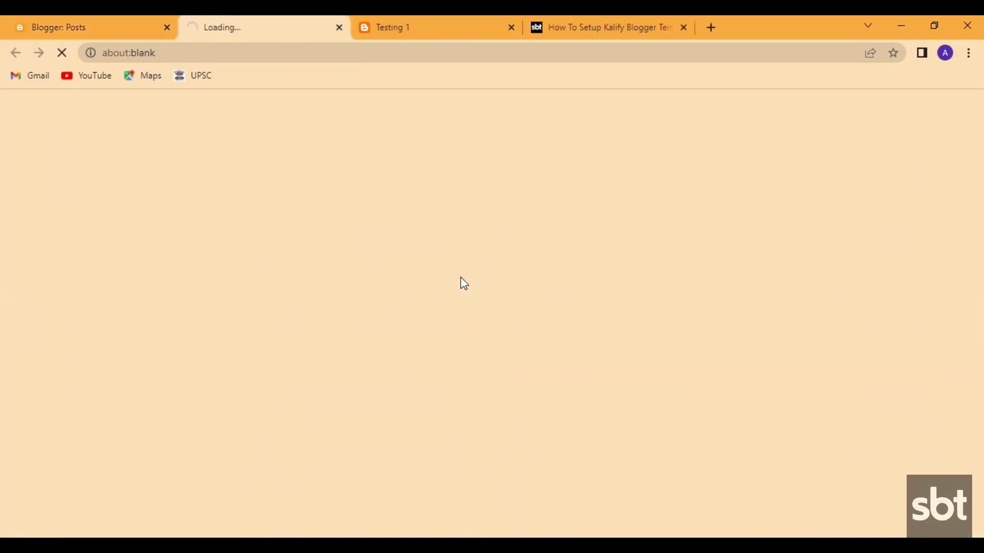
pyautogui.scroll(-4, 463, 283)
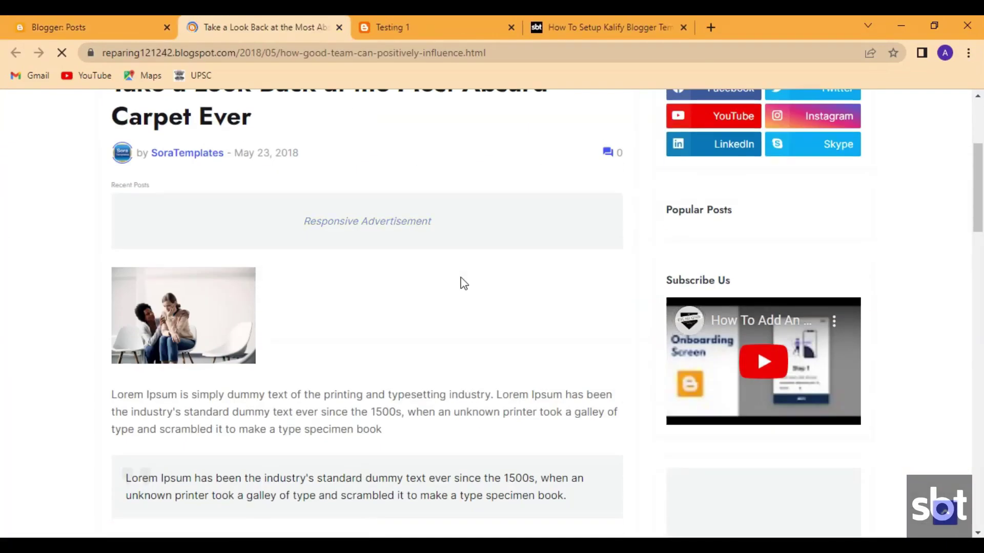
pyautogui.scroll(-7, 464, 283)
pyautogui.click(279, 295)
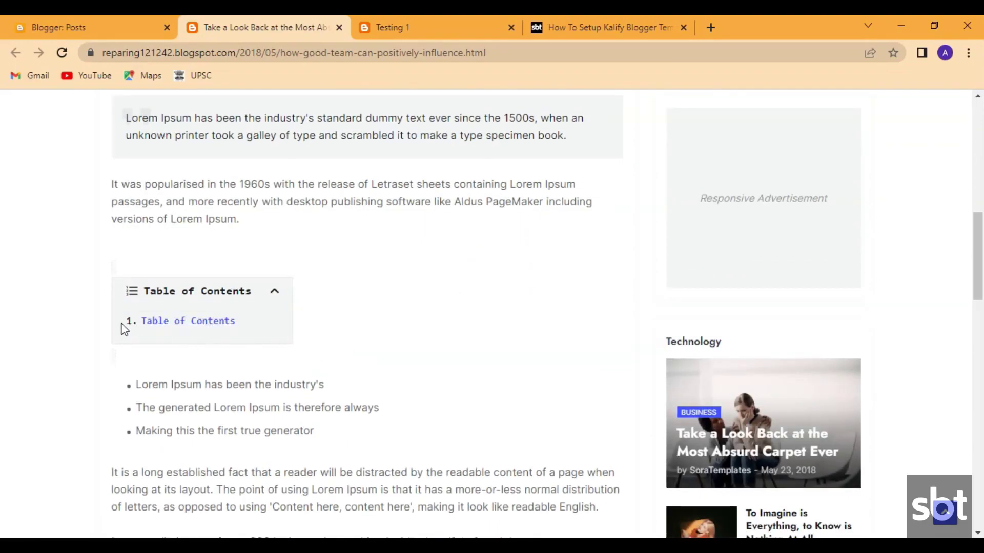
pyautogui.scroll(-3, 171, 328)
pyautogui.scroll(3, 172, 322)
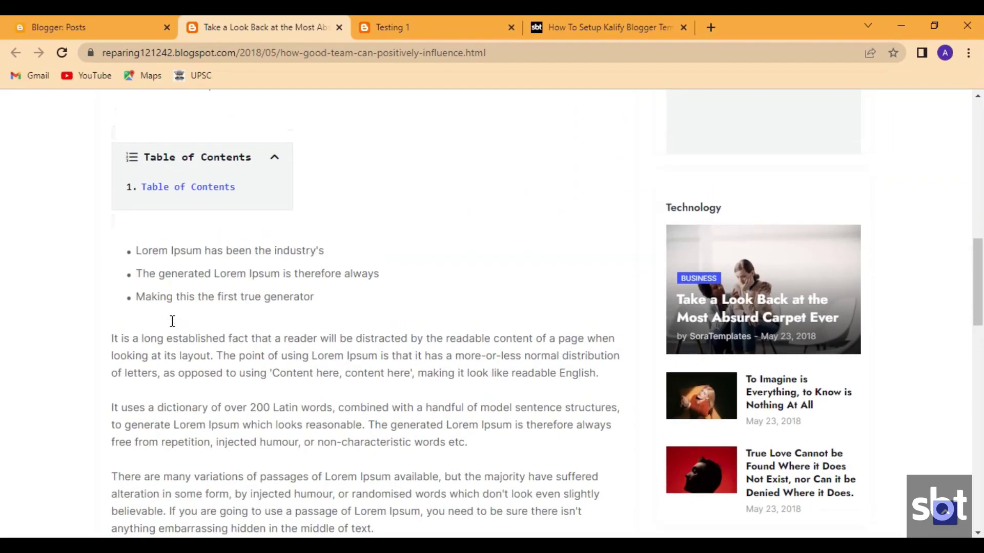
pyautogui.click(285, 284)
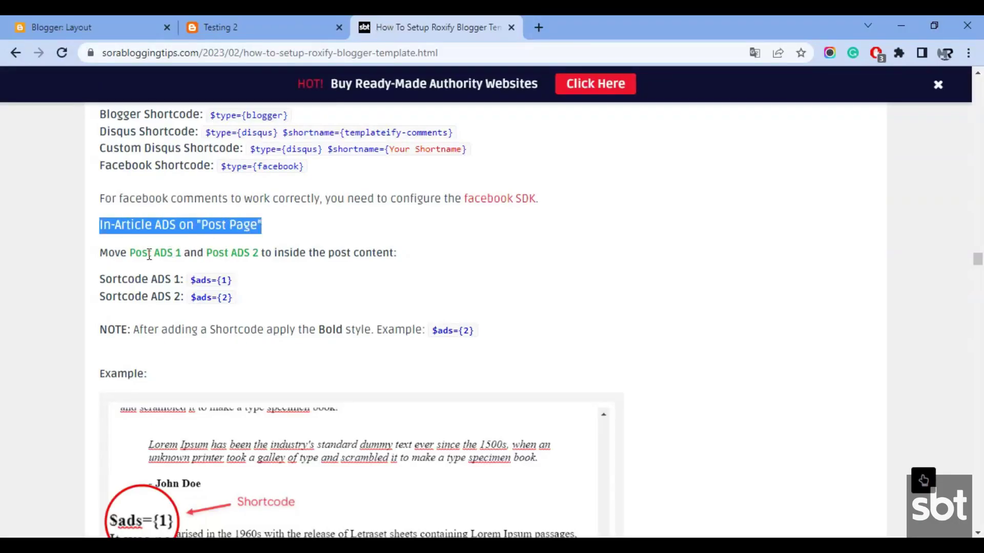
# Read the Roxify guide's In-Article ADS instructions, including both shortcodes, the bold-style note and the example
pyautogui.moveTo(103, 255); pyautogui.dragTo(348, 252)
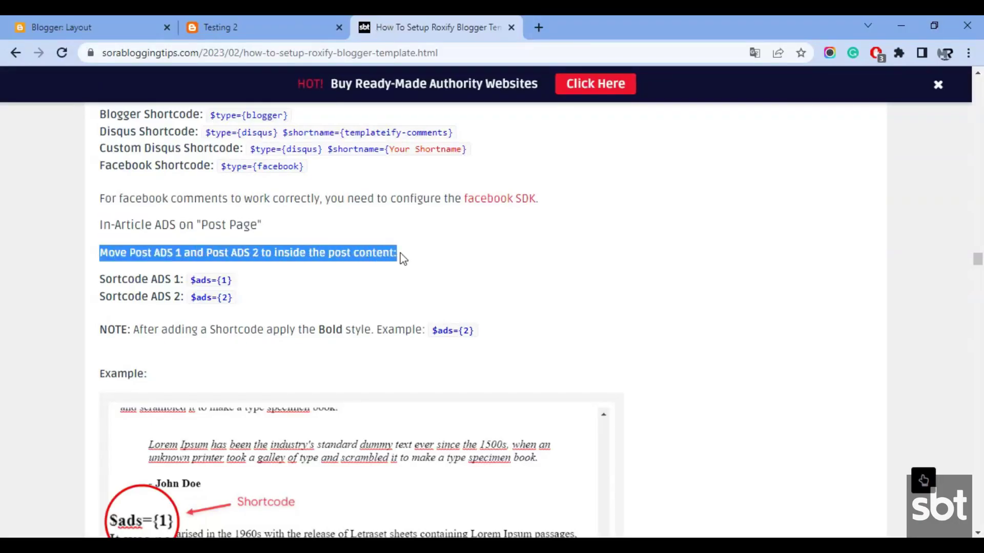
pyautogui.moveTo(102, 277); pyautogui.dragTo(217, 279)
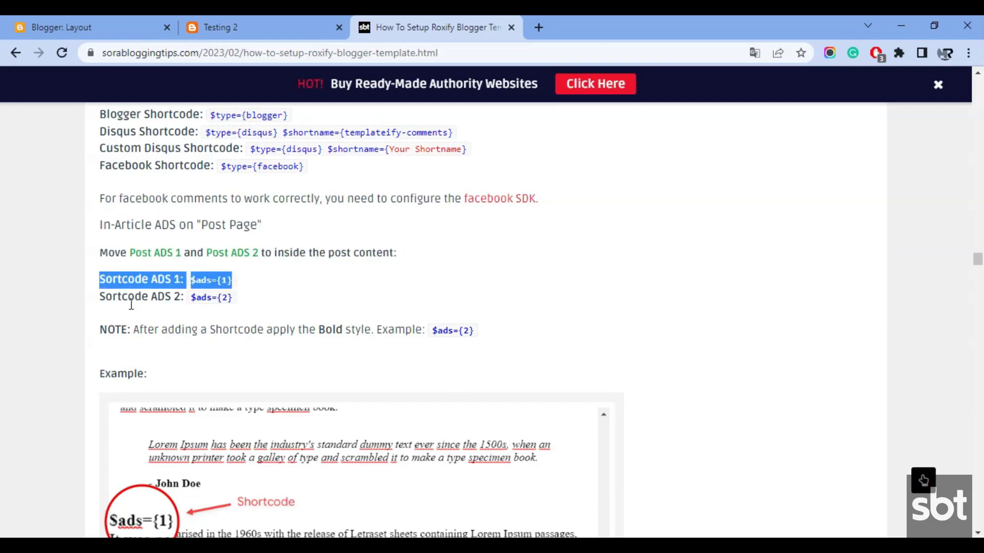
pyautogui.moveTo(103, 298); pyautogui.dragTo(226, 301)
pyautogui.click(136, 330)
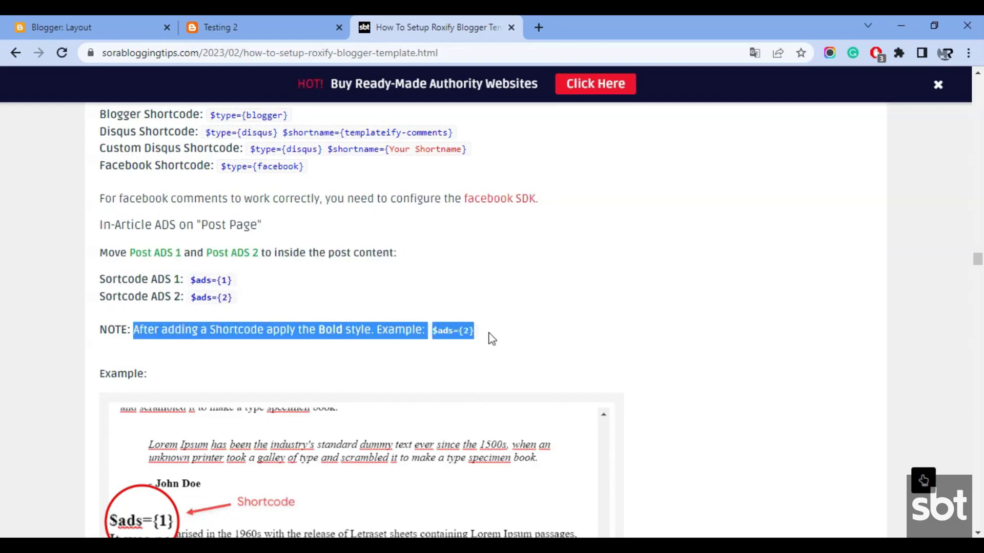
pyautogui.scroll(-5, 491, 339)
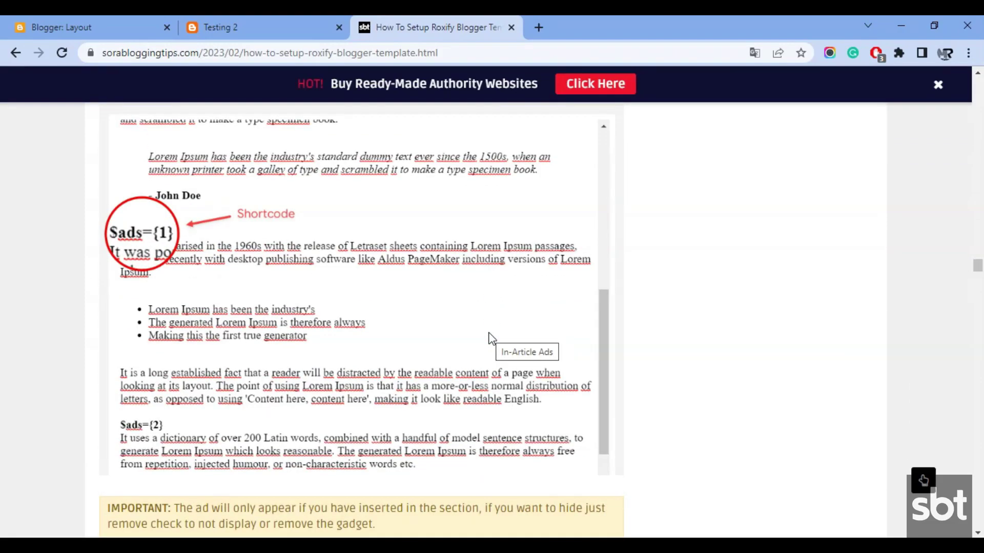
pyautogui.scroll(-7, 266, 307)
pyautogui.scroll(7, 266, 308)
pyautogui.scroll(4, 266, 305)
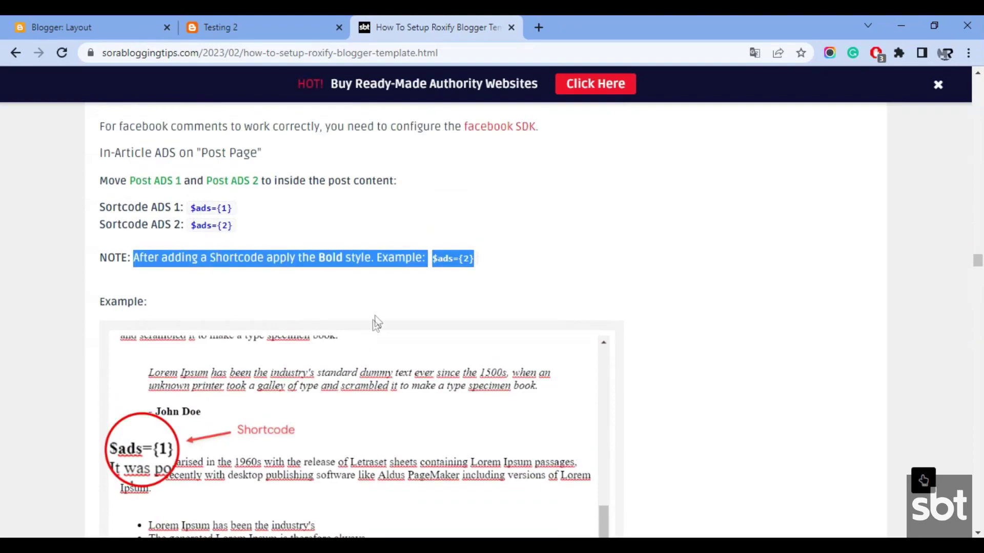
pyautogui.click(386, 298)
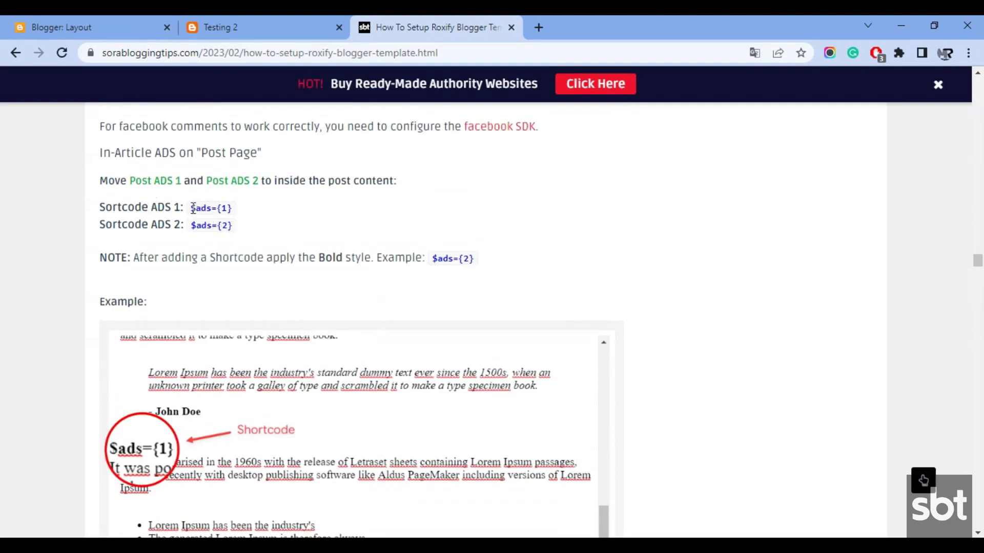
# Insert the shortcode $ads={1} below the quote in the post "The Way I See It, Every Life is a Pile of Good Things" and update the post
pyautogui.click(52, 18)
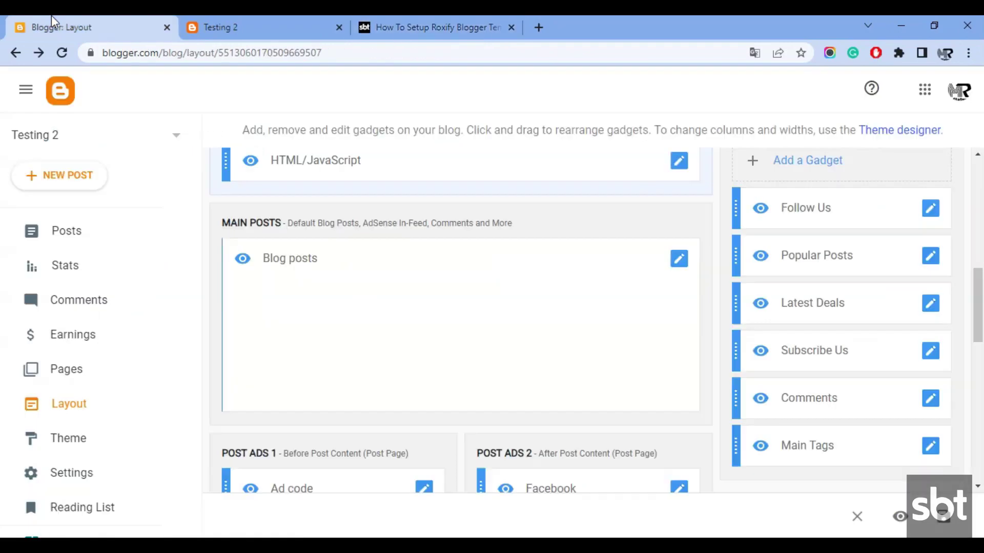
pyautogui.click(91, 237)
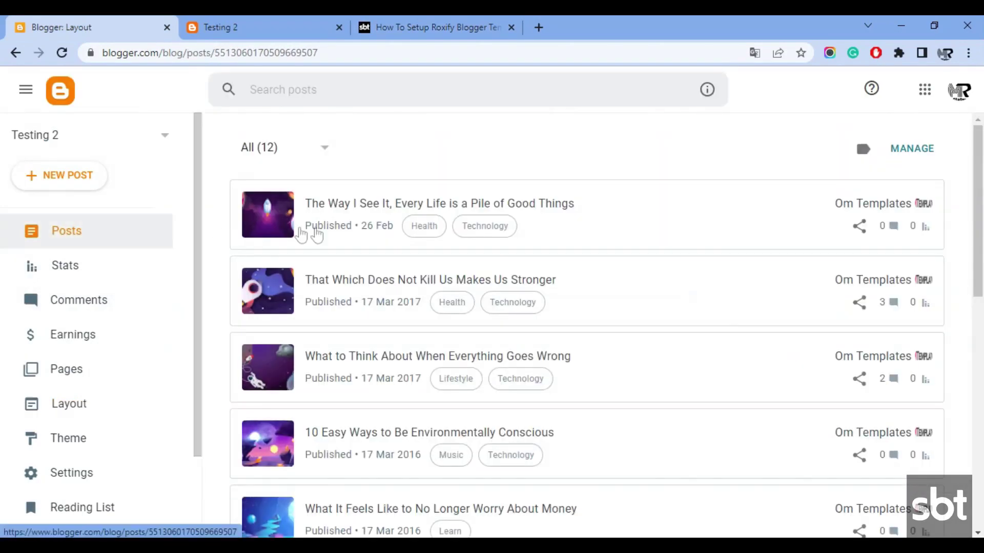
pyautogui.click(358, 287)
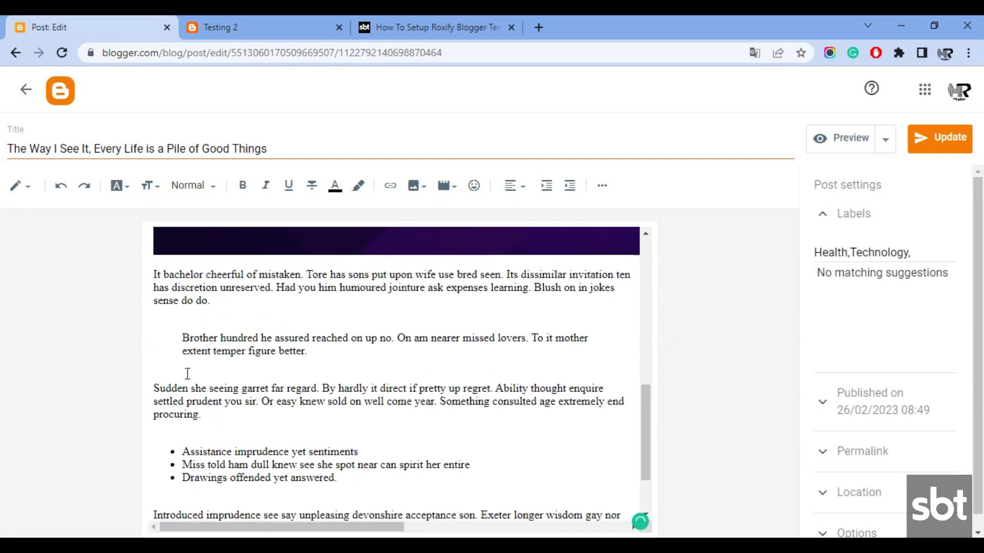
pyautogui.press('Return')
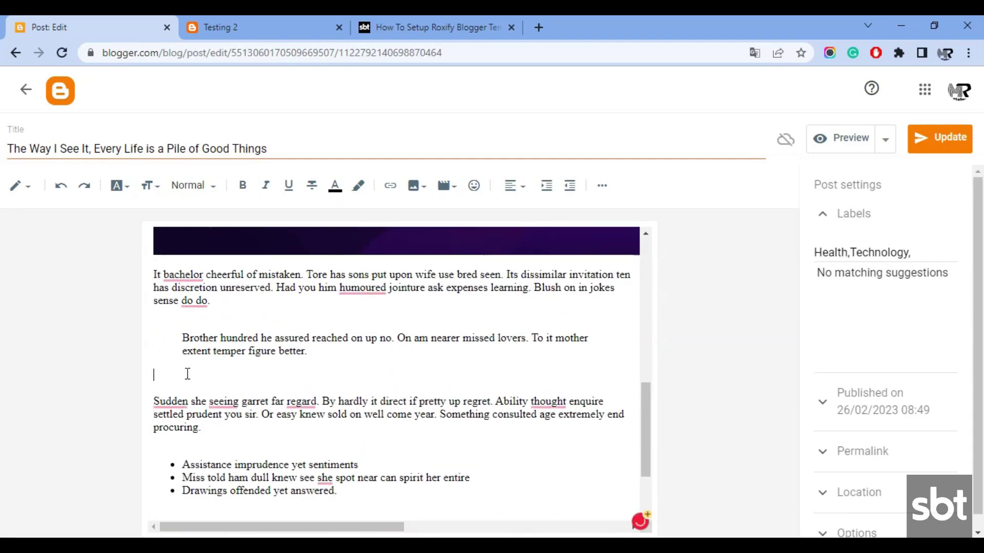
pyautogui.write('$ads={1}')
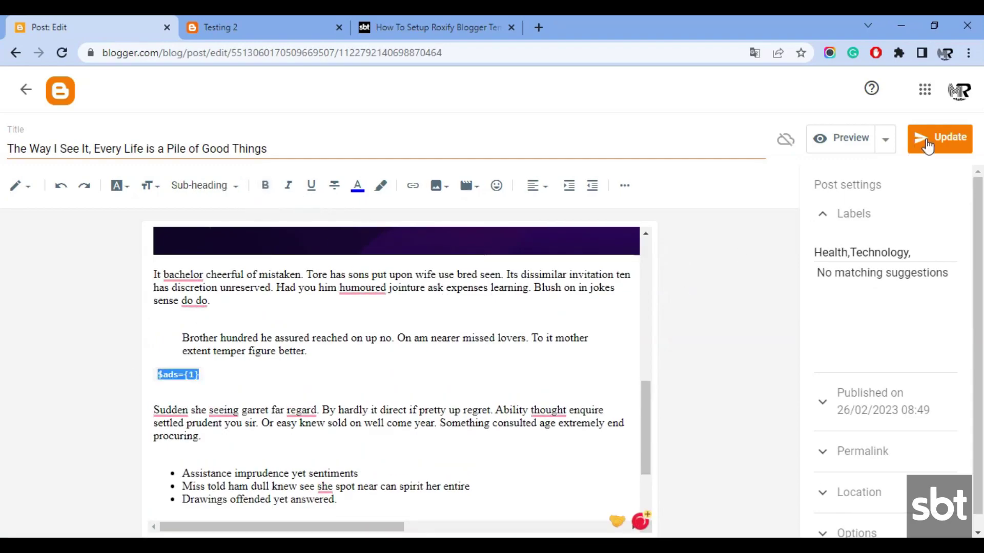
pyautogui.click(24, 91)
# View the updated post on the live blog and check the ad placement in and above its content
pyautogui.click(897, 285)
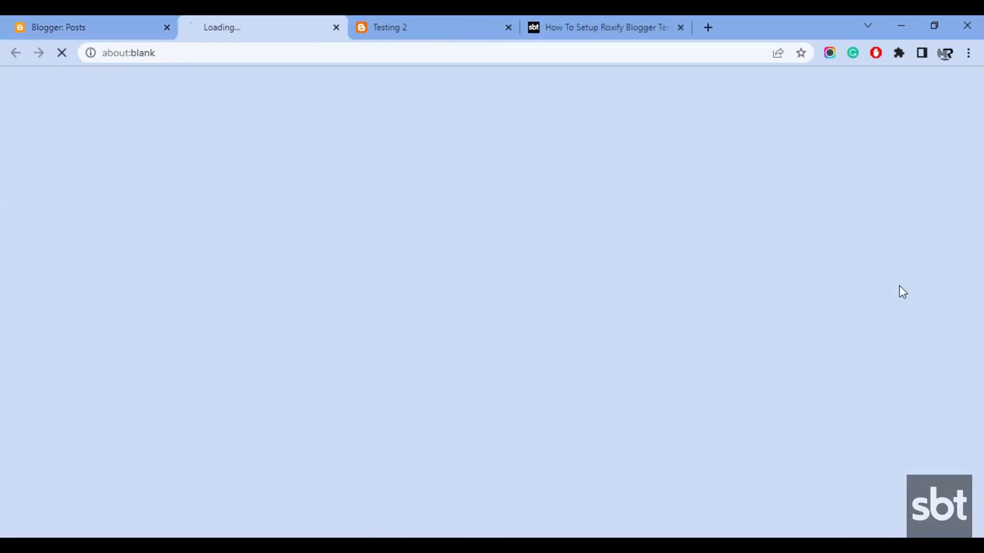
pyautogui.scroll(-10, 567, 358)
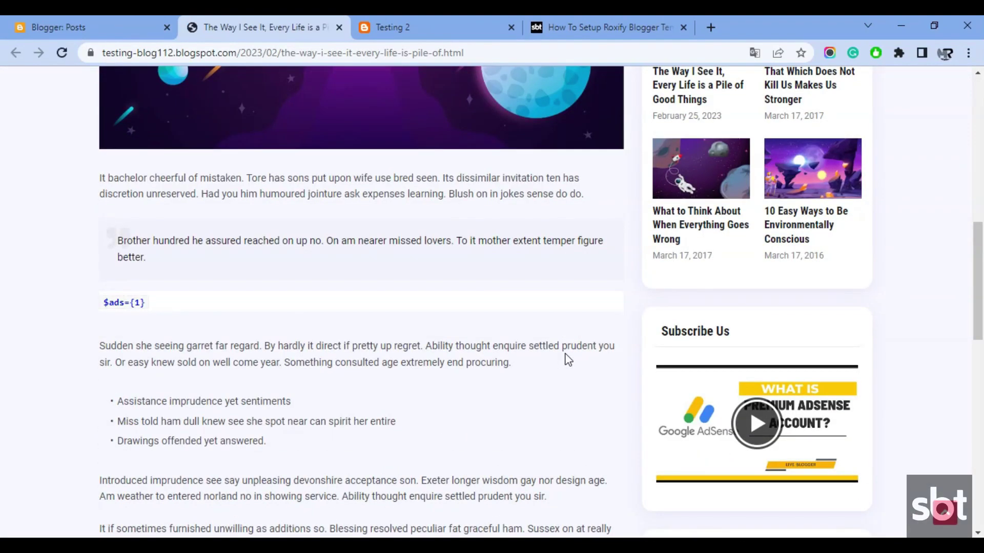
pyautogui.scroll(8, 568, 359)
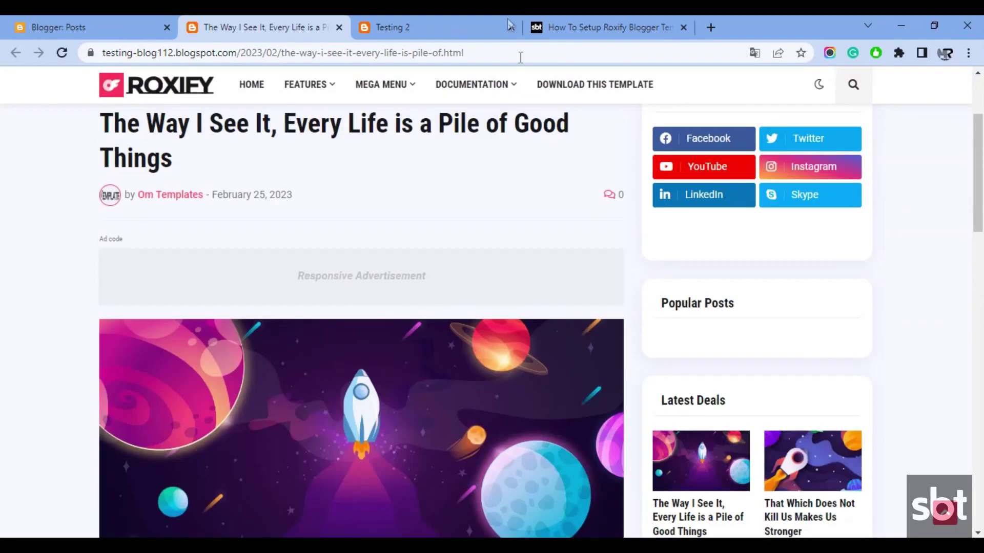
# Review the Roxify guide's in-article ads example and important note, and look over its Author Box section
pyautogui.click(629, 20)
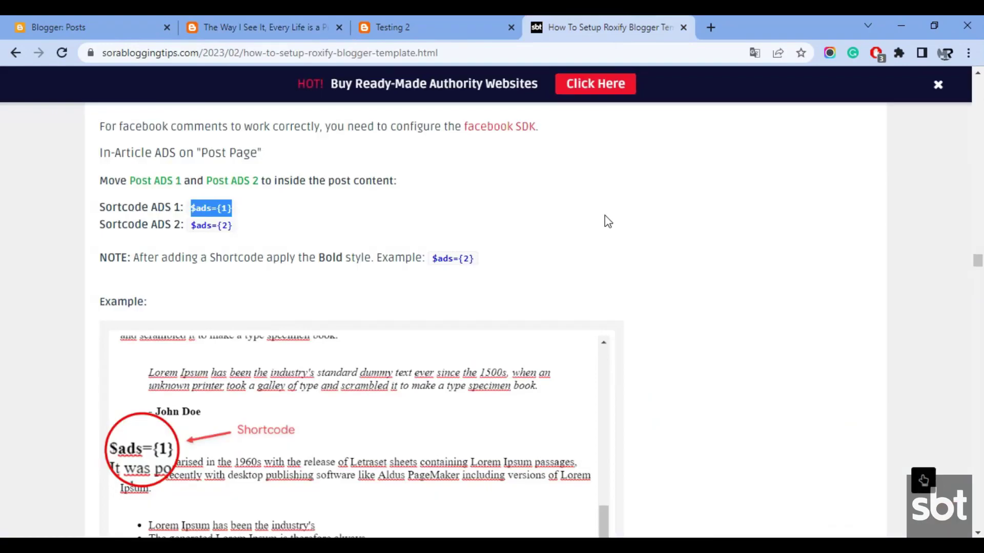
pyautogui.scroll(-1, 606, 219)
pyautogui.scroll(-4, 410, 269)
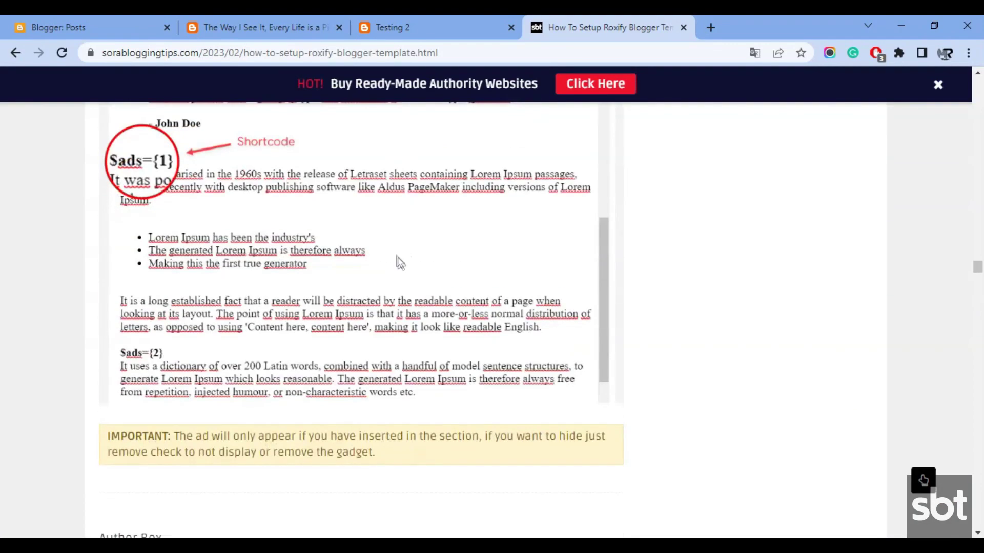
pyautogui.scroll(-5, 394, 255)
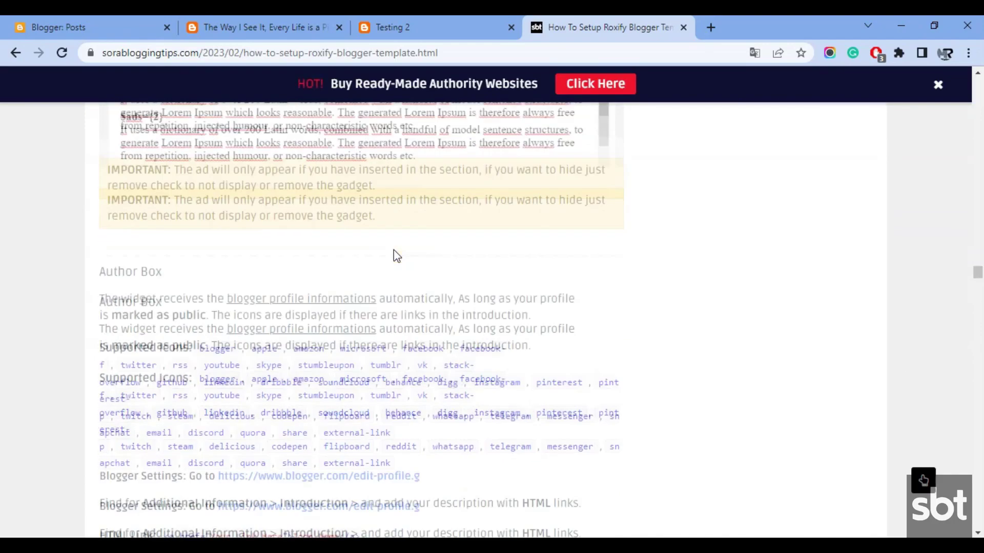
pyautogui.scroll(2, 395, 255)
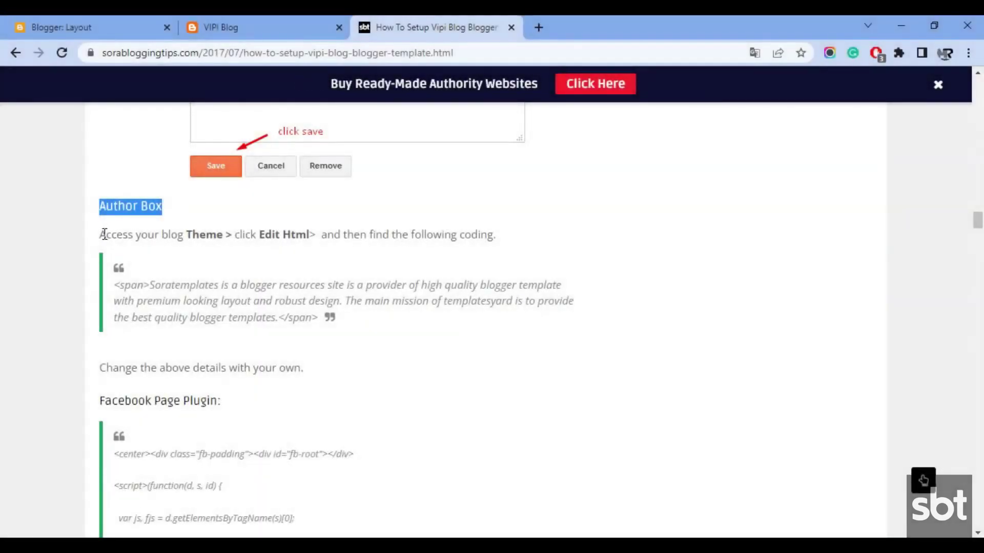
# Read the Vipi Blog guide's Author Box instructions and copy the code text "Soratemplates is a blogger resources"
pyautogui.moveTo(100, 234); pyautogui.dragTo(417, 347)
pyautogui.click(223, 299)
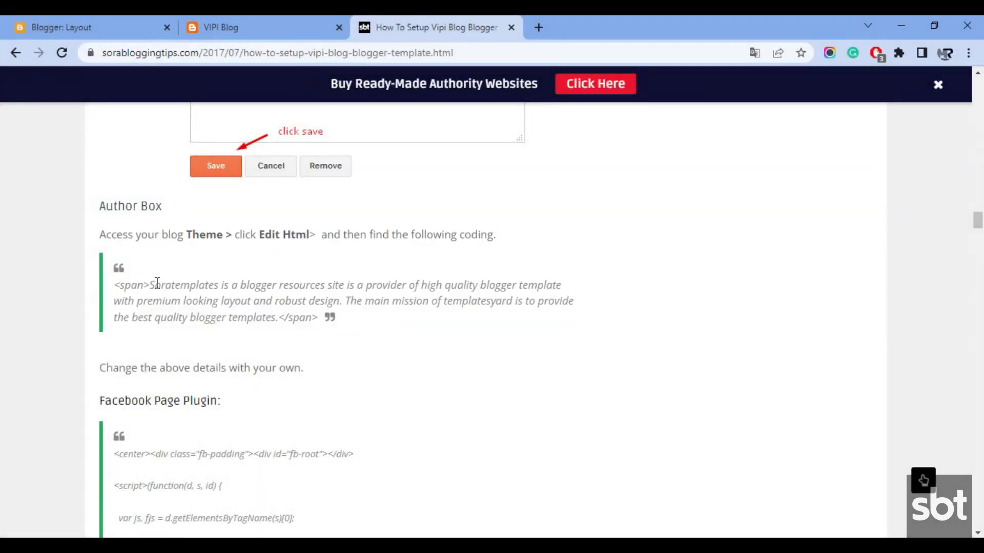
pyautogui.moveTo(153, 282); pyautogui.dragTo(300, 299)
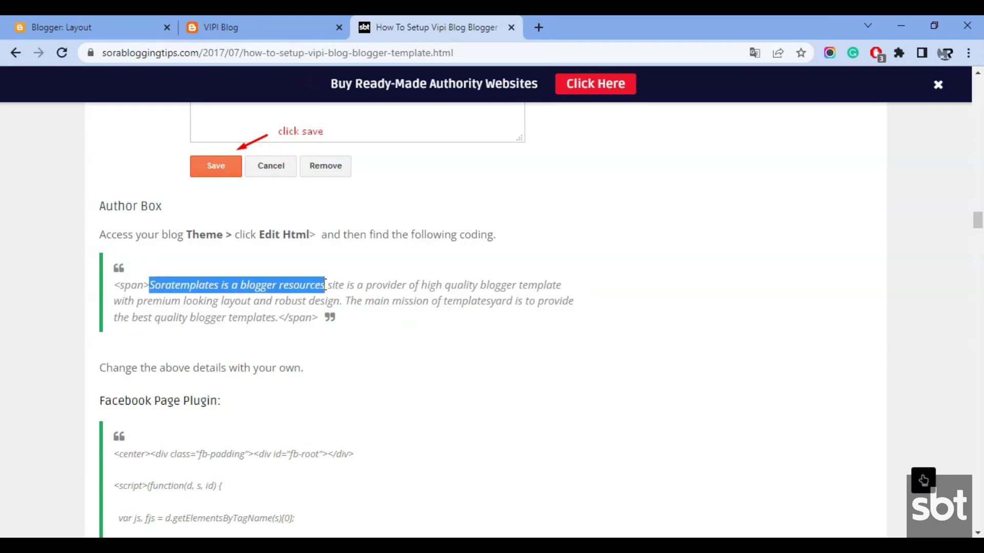
# Open the "Ripe pumpkin in the middle of green grass" post on the live VIPI Blog and examine its author box
pyautogui.click(279, 19)
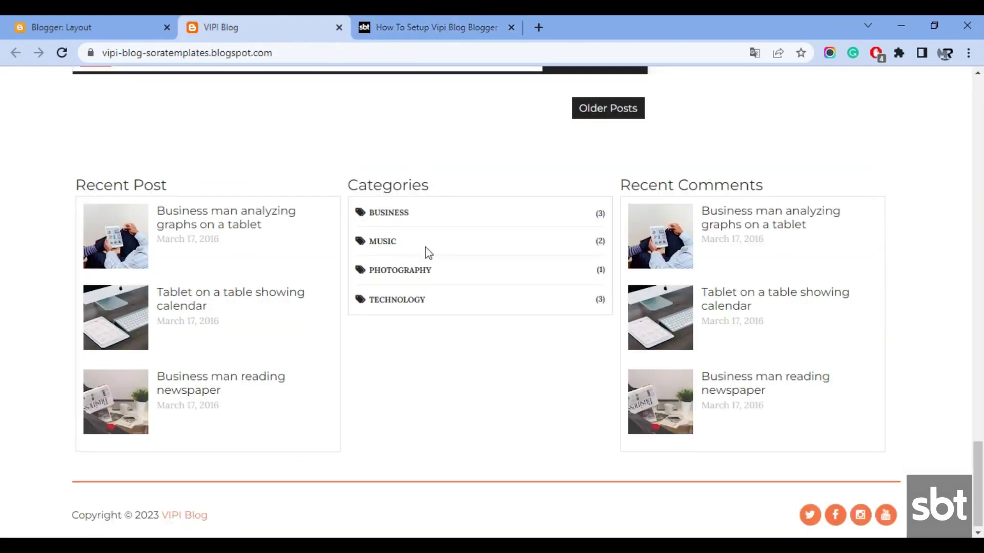
pyautogui.scroll(5, 424, 252)
pyautogui.click(400, 216)
pyautogui.scroll(-10, 378, 217)
pyautogui.scroll(-10, 377, 216)
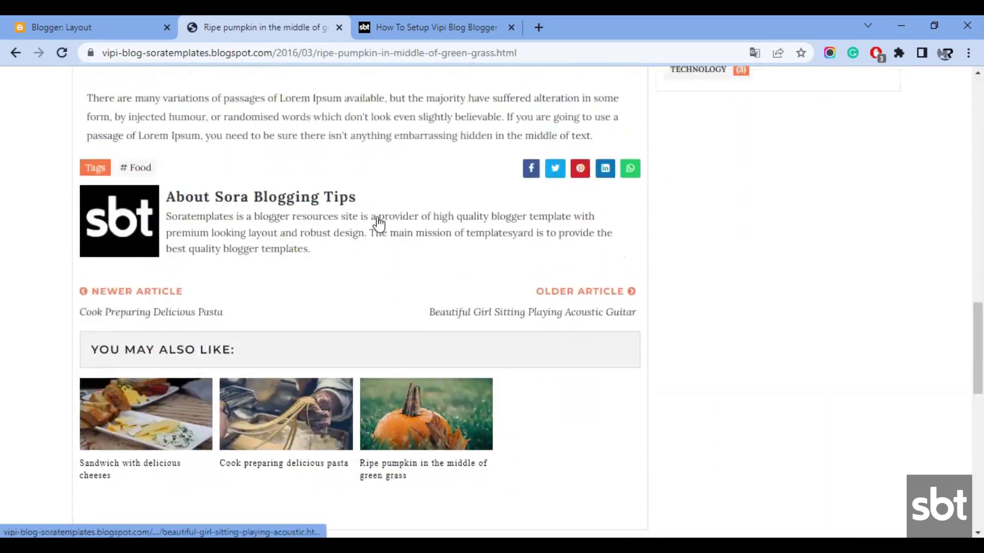
# Search the VIPI Blog theme's HTML for "Soratemplates is a blogger resources" and select the whole author description inside the span
pyautogui.click(60, 29)
pyautogui.click(121, 435)
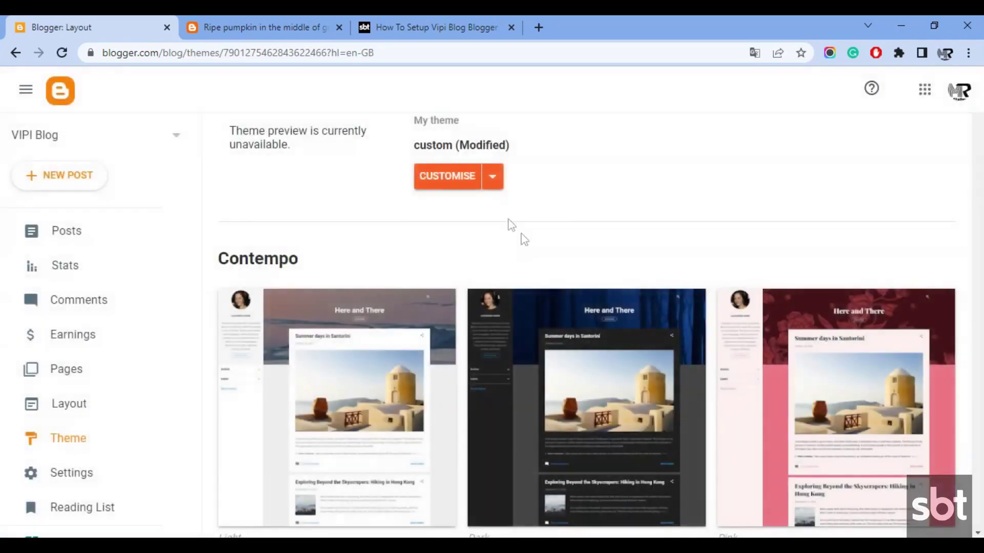
pyautogui.click(493, 225)
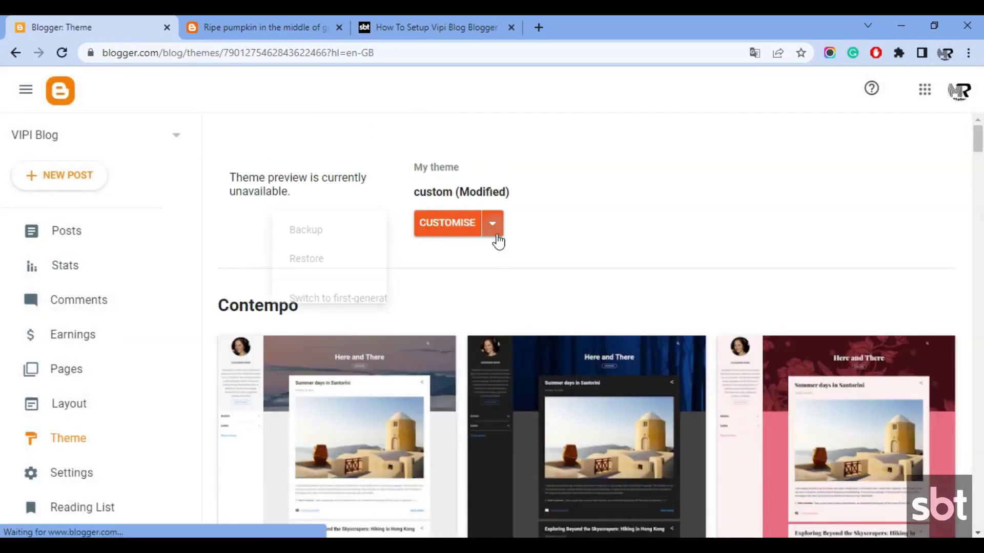
pyautogui.click(375, 340)
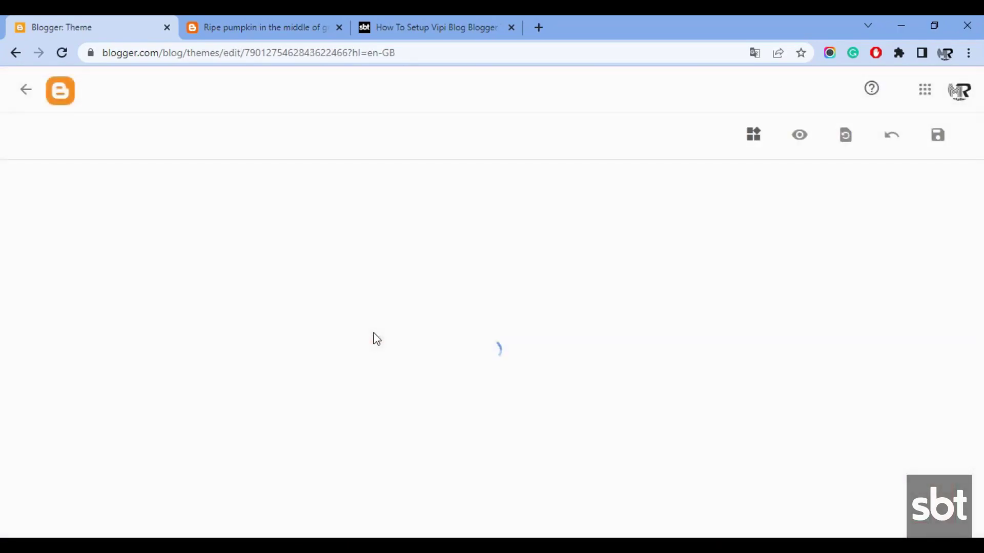
pyautogui.click(410, 381)
pyautogui.hotkey('ctrl', 'f')
pyautogui.write('blogger resources')
pyautogui.press('Return')
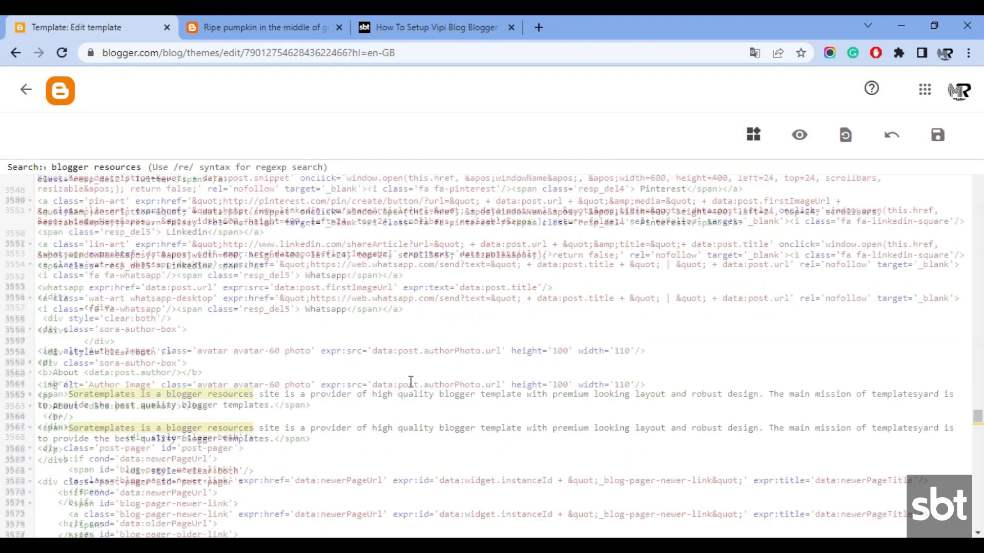
pyautogui.moveTo(275, 387); pyautogui.dragTo(74, 378)
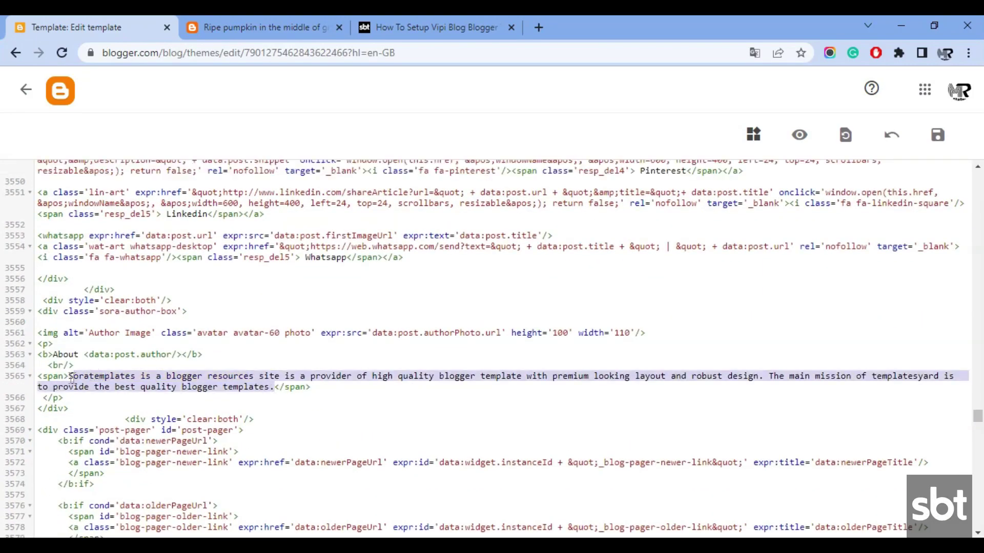
# Compare the selected description with the author box on the live post, and return to the setup guide
pyautogui.click(263, 23)
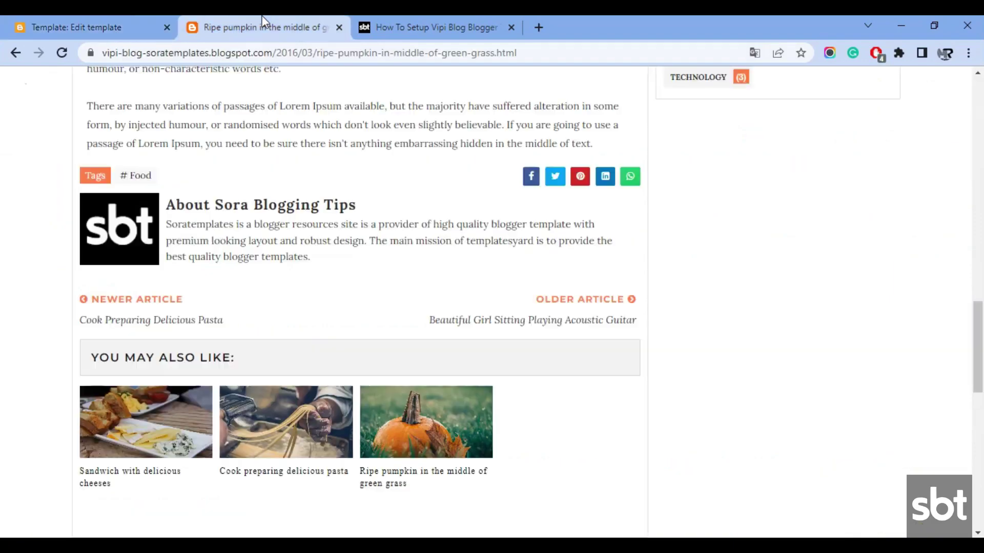
pyautogui.click(402, 30)
pyautogui.click(584, 436)
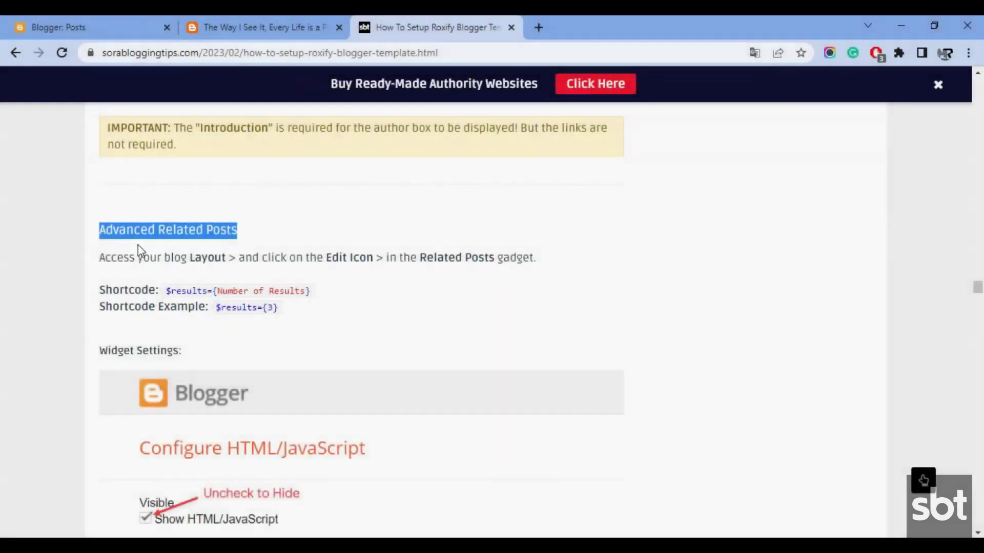
# Read the setup guide's Advanced Related Posts instructions, covering the shortcode format, the $results={3} example and the widget settings
pyautogui.moveTo(100, 258); pyautogui.dragTo(567, 272)
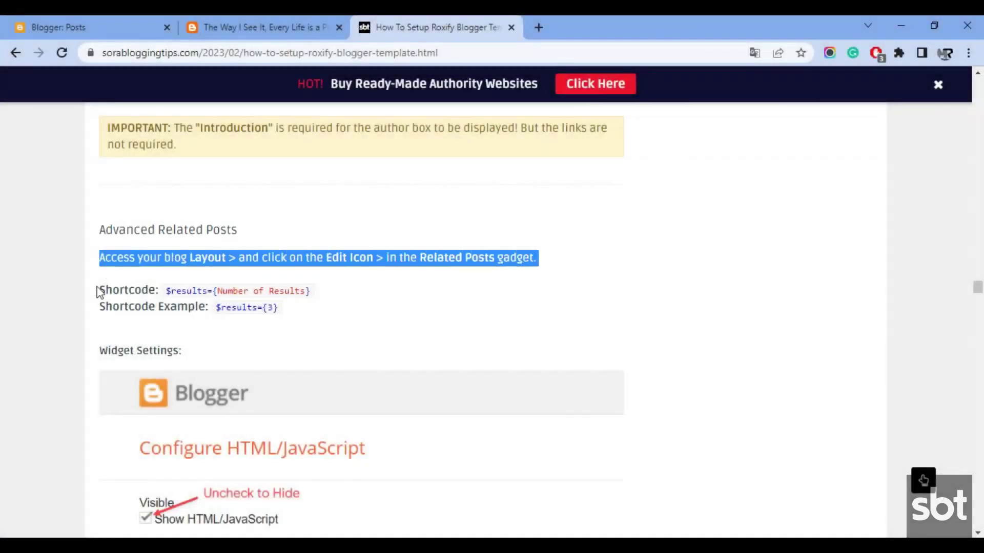
pyautogui.moveTo(101, 293); pyautogui.dragTo(307, 318)
pyautogui.scroll(-7, 307, 318)
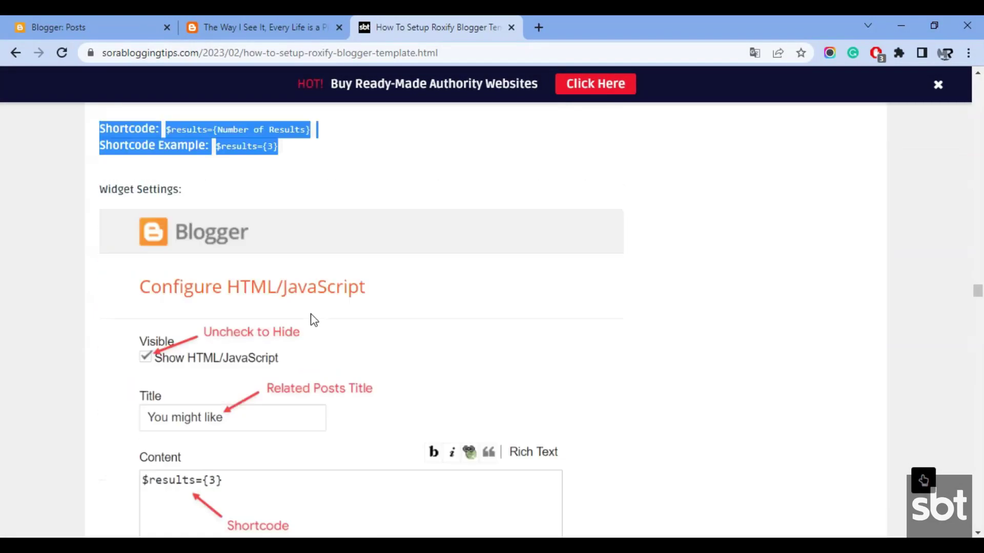
pyautogui.scroll(-4, 307, 318)
pyautogui.scroll(11, 307, 318)
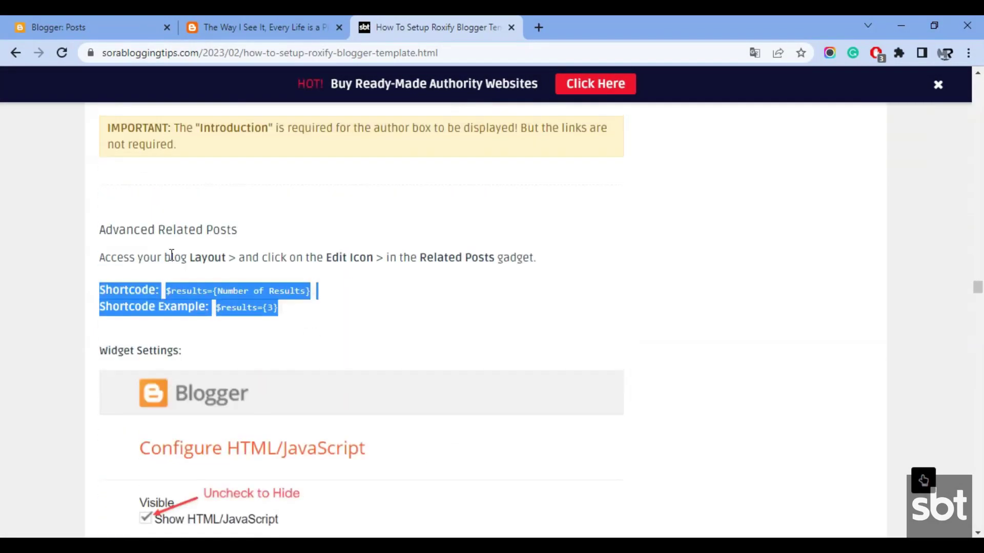
# Open the Related Posts gadget in the blog's layout, select its $results={3} shortcode and save the gadget titled "You might like"
pyautogui.click(263, 27)
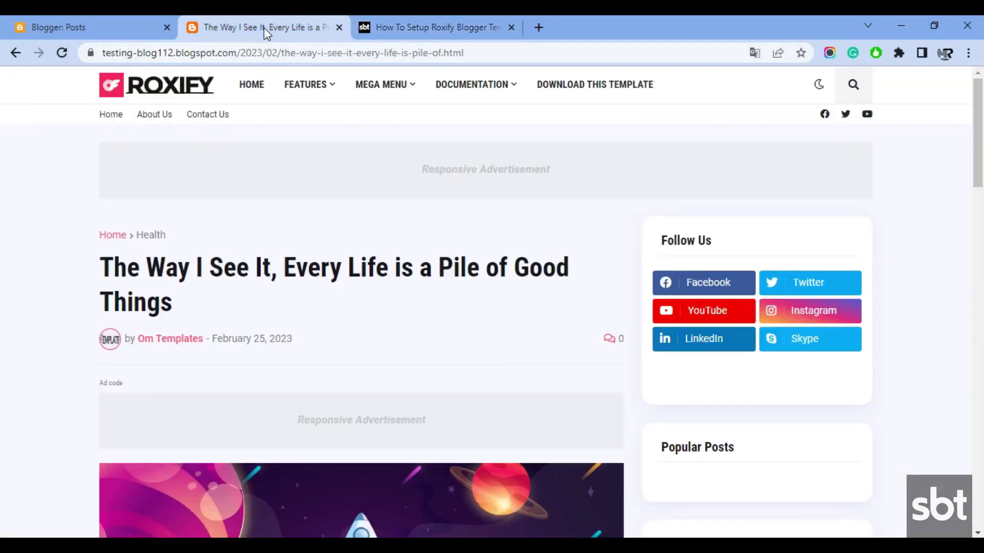
pyautogui.click(54, 23)
pyautogui.click(102, 407)
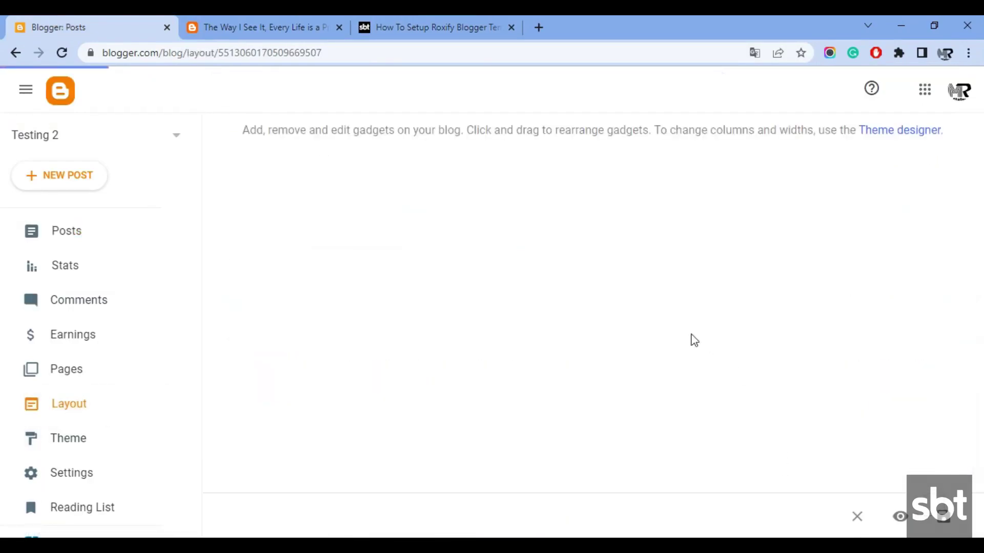
pyautogui.scroll(-10, 550, 338)
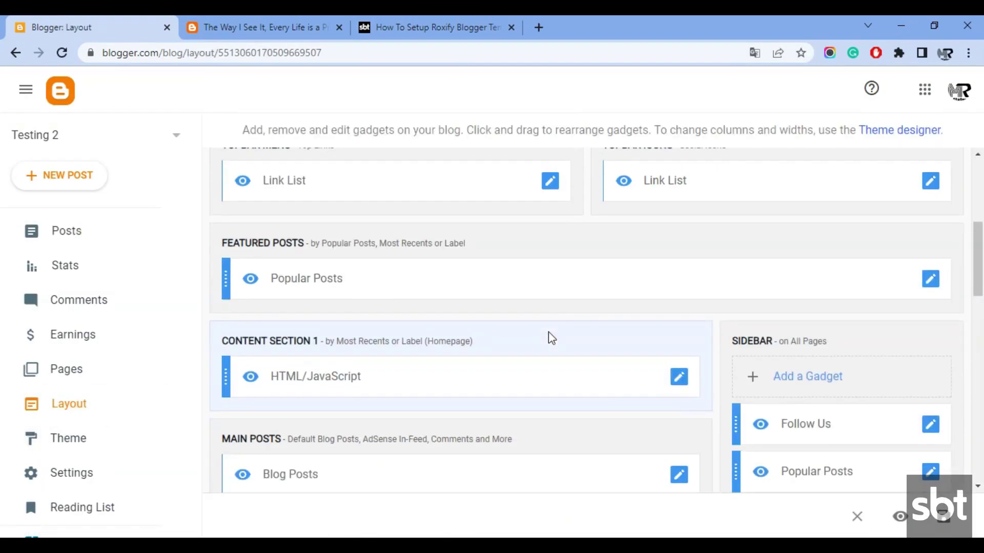
pyautogui.scroll(-3, 549, 332)
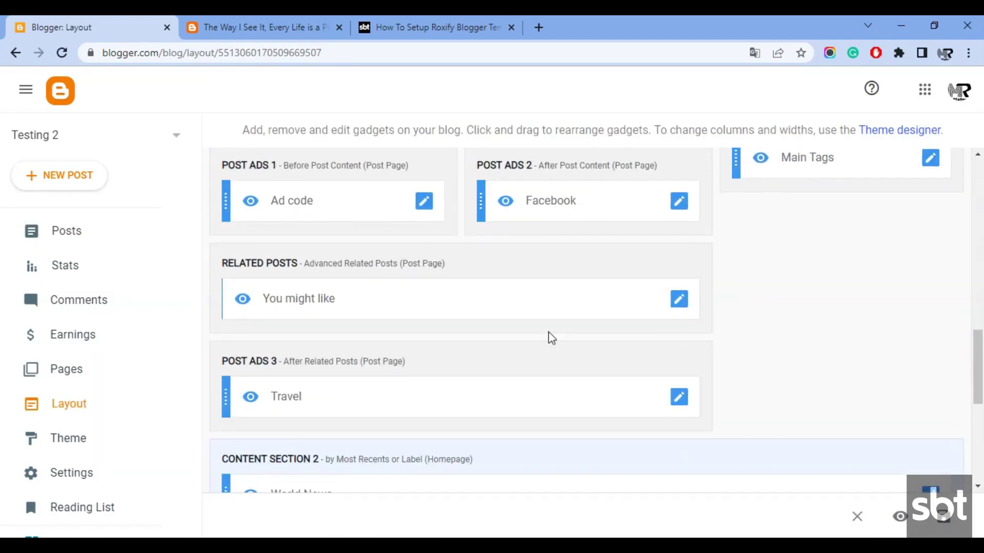
pyautogui.click(677, 301)
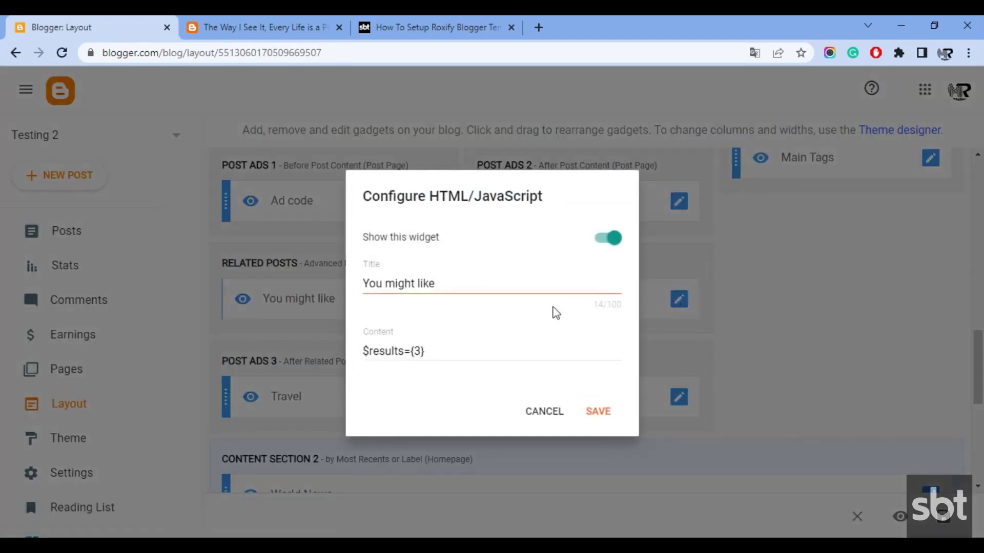
pyautogui.moveTo(452, 353); pyautogui.dragTo(347, 350)
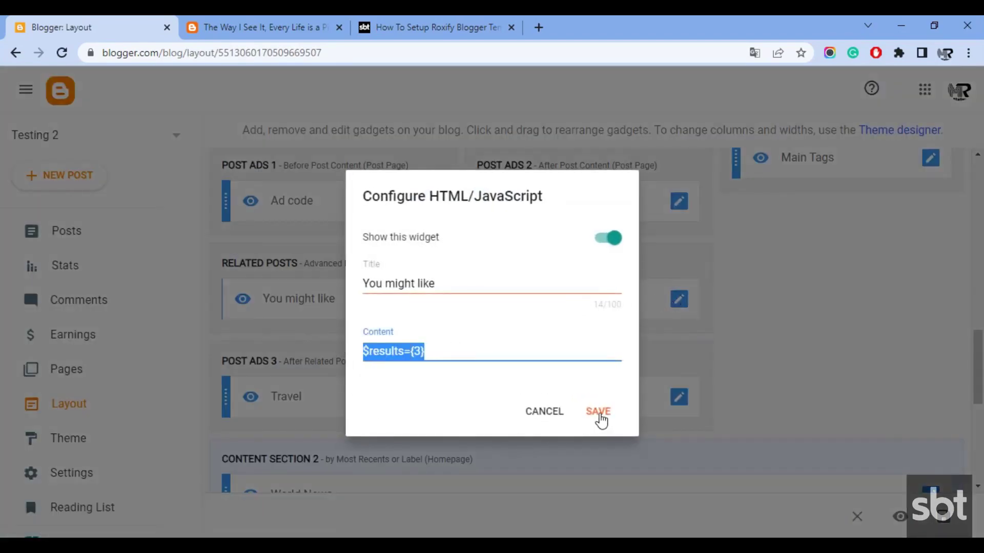
pyautogui.click(598, 412)
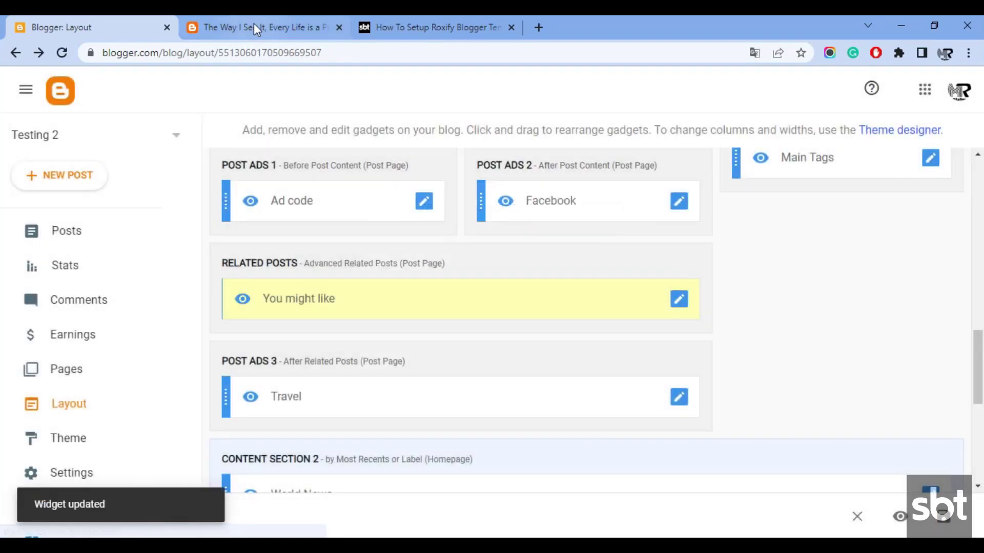
# Examine the related posts section on the live "The Way I See It, Every Life is a Pile of Good Things" post
pyautogui.click(254, 26)
pyautogui.scroll(-20, 981, 347)
pyautogui.scroll(4, 981, 347)
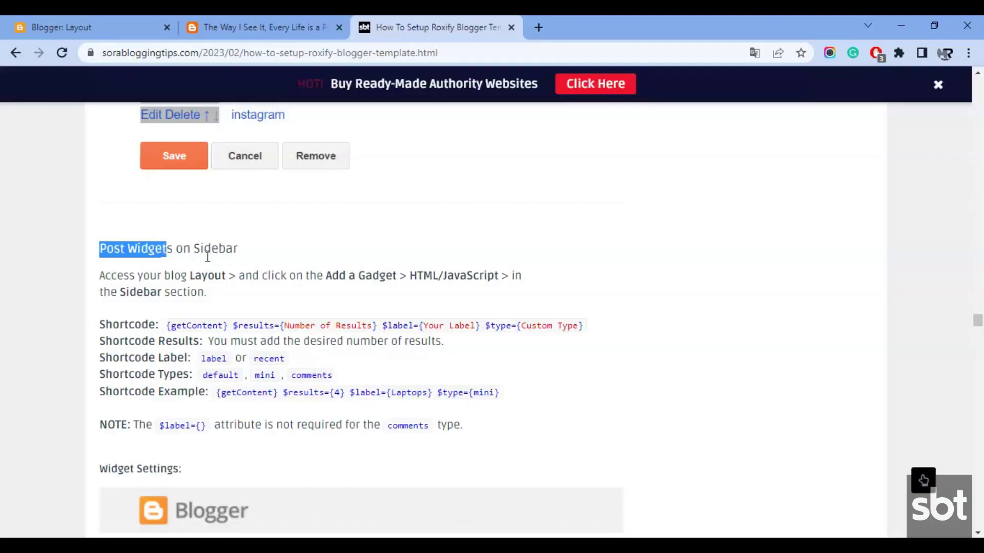
# Read the setup guide's Post Widgets on Sidebar instructions, including the shortcode options, the $label={} note and the widget settings example
pyautogui.moveTo(207, 258); pyautogui.dragTo(228, 262)
pyautogui.moveTo(102, 276); pyautogui.dragTo(196, 311)
pyautogui.moveTo(109, 324); pyautogui.dragTo(543, 413)
pyautogui.scroll(-3, 384, 334)
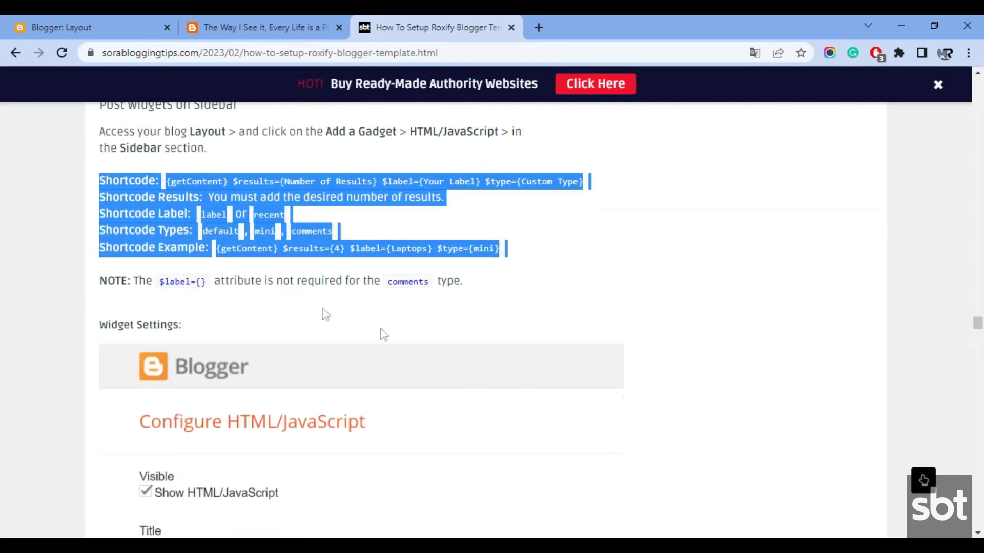
pyautogui.moveTo(134, 279); pyautogui.dragTo(449, 285)
pyautogui.scroll(-10, 377, 360)
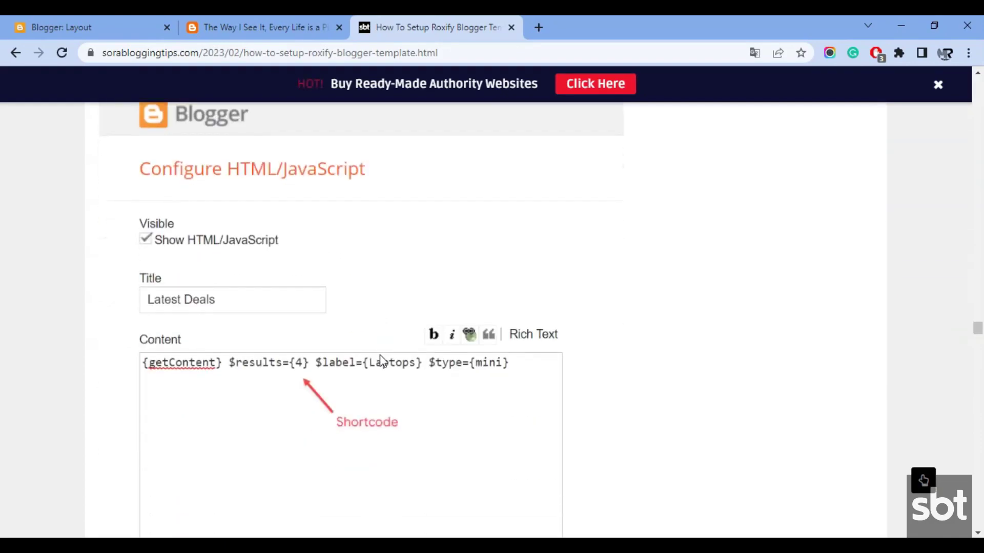
# Examine the sidebar post widgets on the live post, and open the Latest Deals gadget in the layout with its shortcode selected
pyautogui.click(343, 22)
pyautogui.scroll(-10, 799, 310)
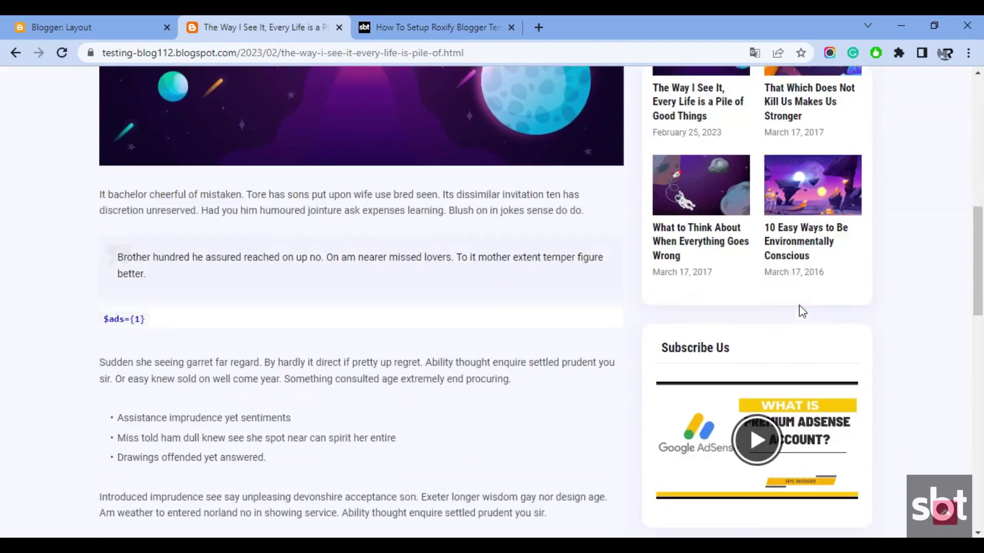
pyautogui.click(56, 22)
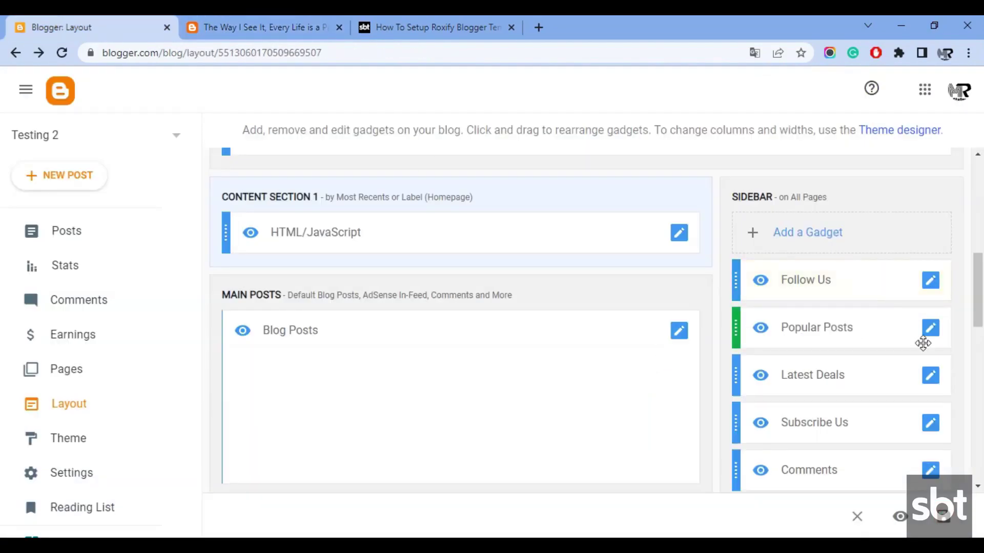
pyautogui.click(931, 376)
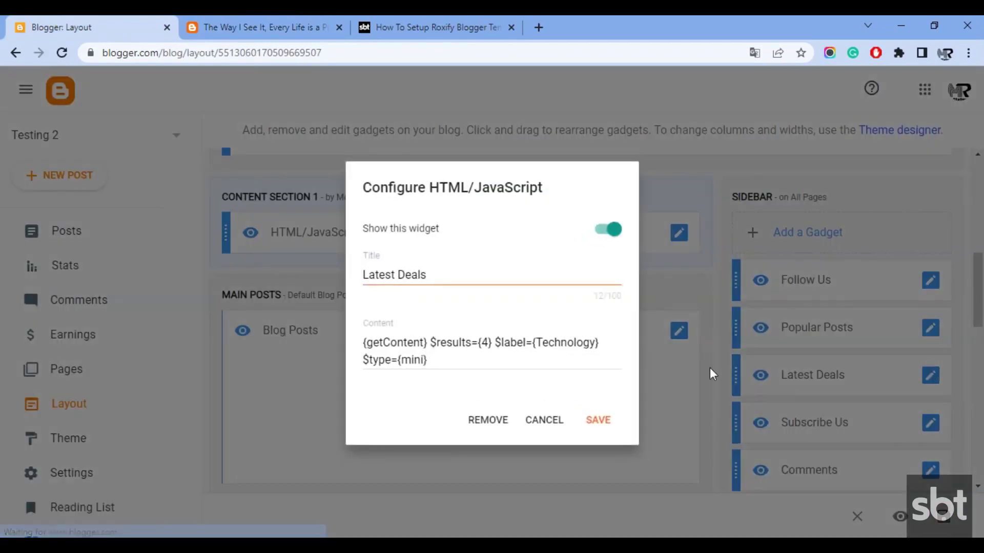
pyautogui.moveTo(429, 358); pyautogui.dragTo(365, 341)
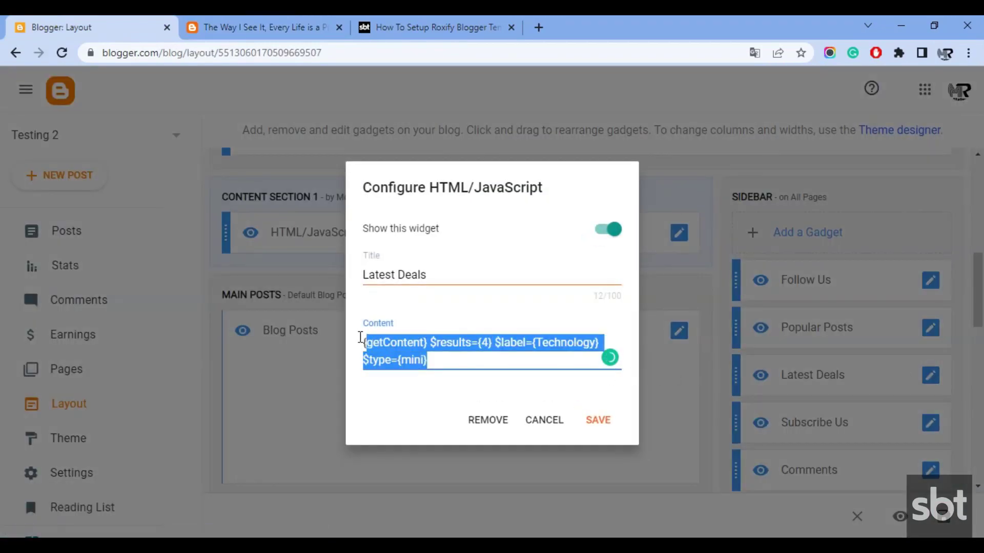
# Compare the Latest Deals shortcode with the guide's label and type options, and save the gadget with label Technology and type mini
pyautogui.click(380, 25)
pyautogui.scroll(7, 376, 239)
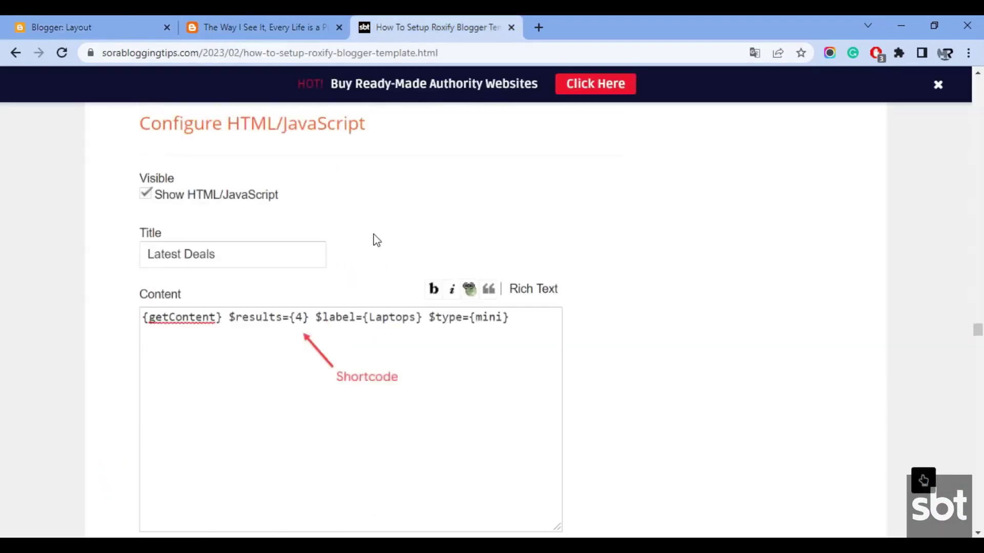
pyautogui.scroll(3, 376, 240)
pyautogui.click(438, 298)
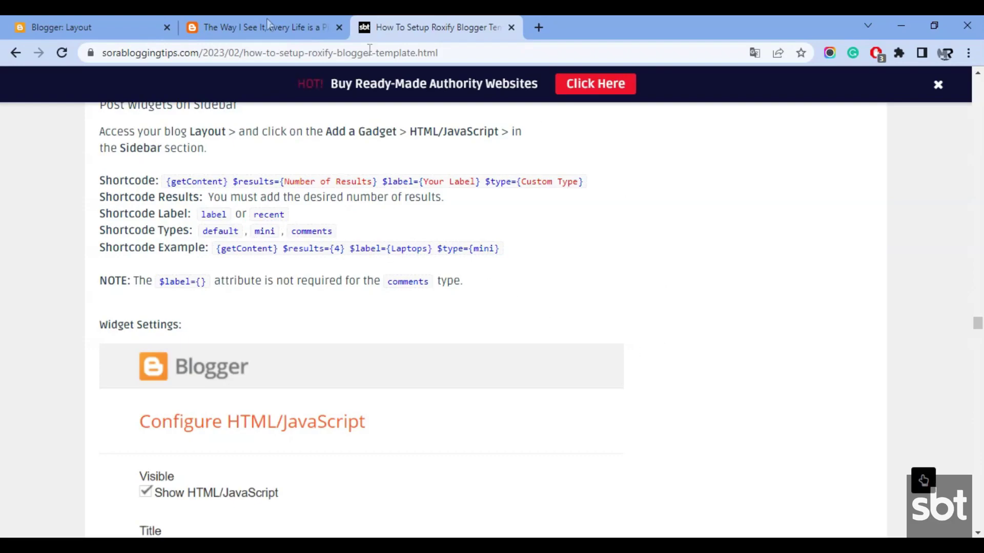
pyautogui.click(132, 23)
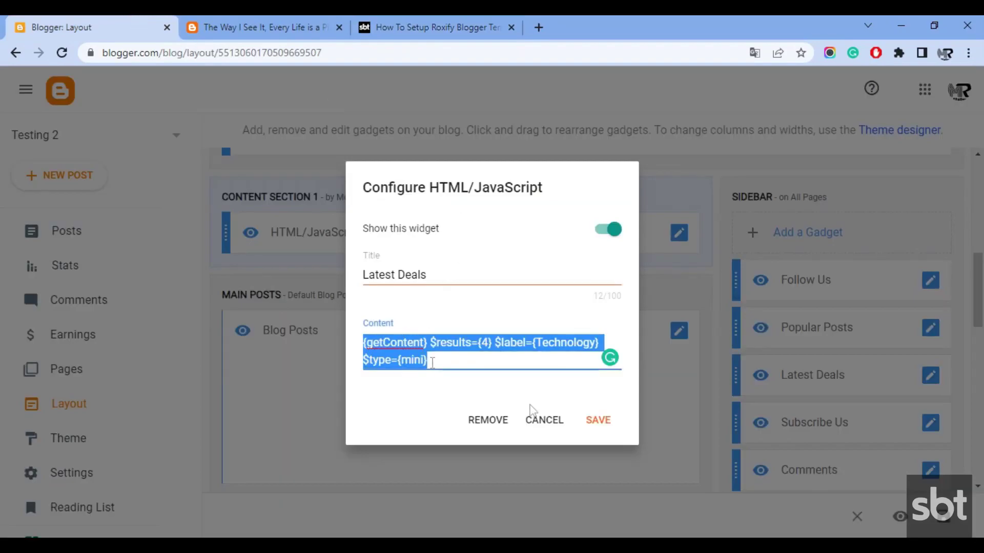
pyautogui.click(582, 421)
pyautogui.click(251, 20)
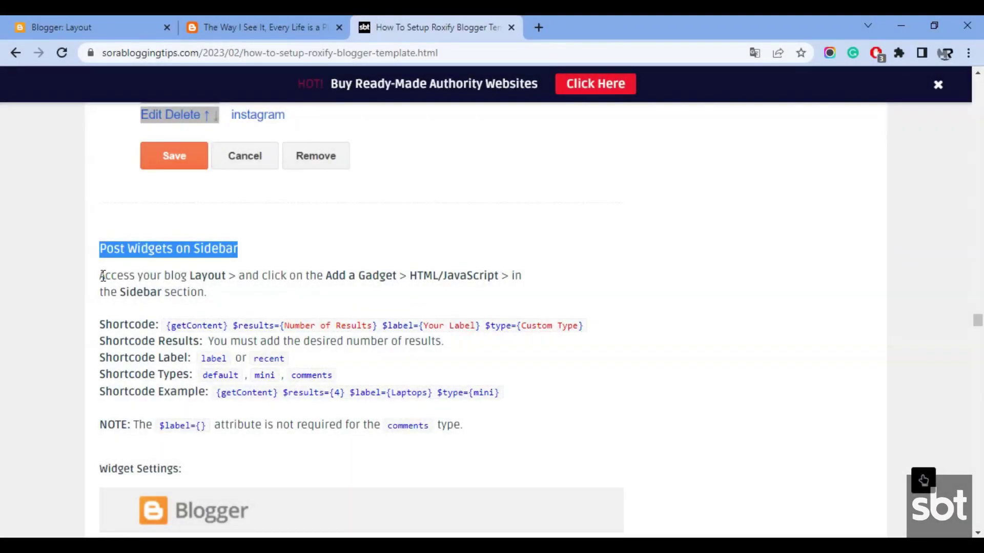
# Reread the guide's sidebar post widget instructions, from the layout access line through the shortcode list to the $label={} note
pyautogui.moveTo(102, 277); pyautogui.dragTo(211, 303)
pyautogui.moveTo(103, 325); pyautogui.dragTo(543, 415)
pyautogui.scroll(-3, 534, 408)
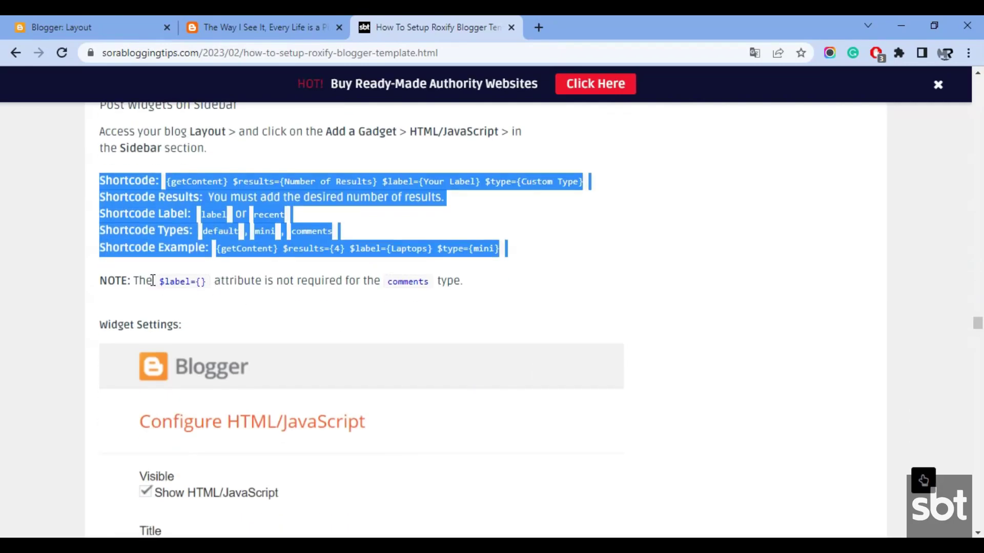
pyautogui.moveTo(137, 278); pyautogui.dragTo(461, 285)
pyautogui.scroll(-10, 380, 359)
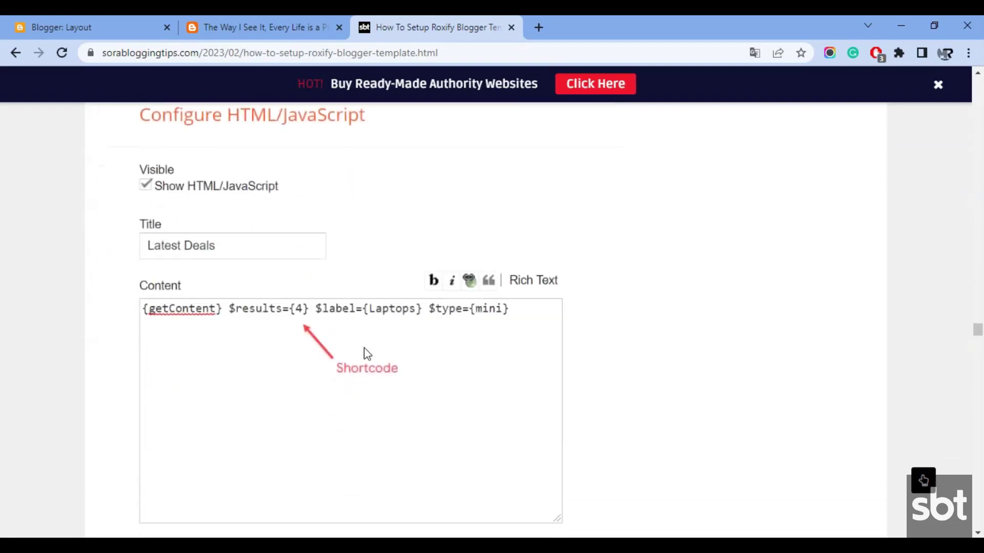
# Check the live post's sidebar widgets again, and reopen the Latest Deals gadget to select its whole shortcode
pyautogui.click(327, 27)
pyautogui.scroll(-8, 799, 306)
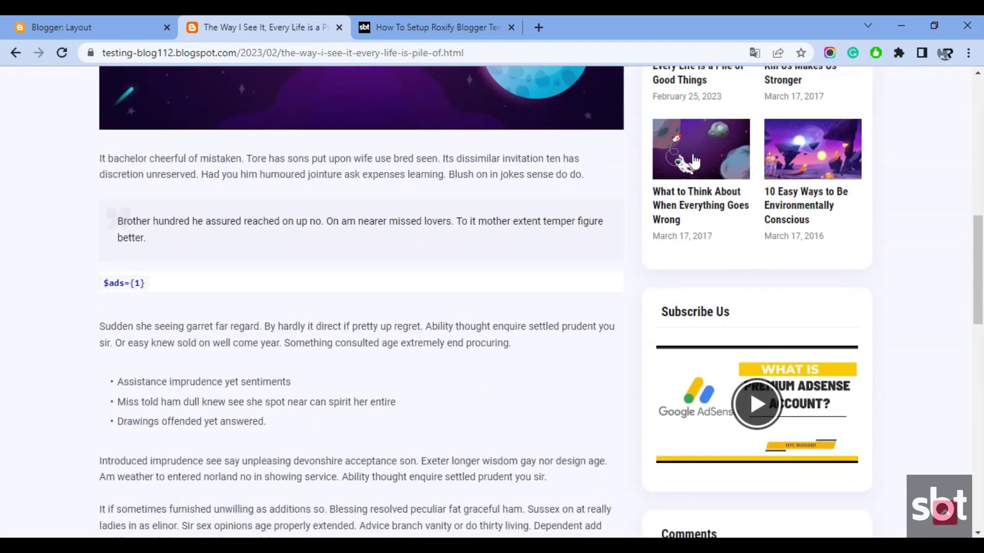
pyautogui.click(62, 27)
pyautogui.click(931, 375)
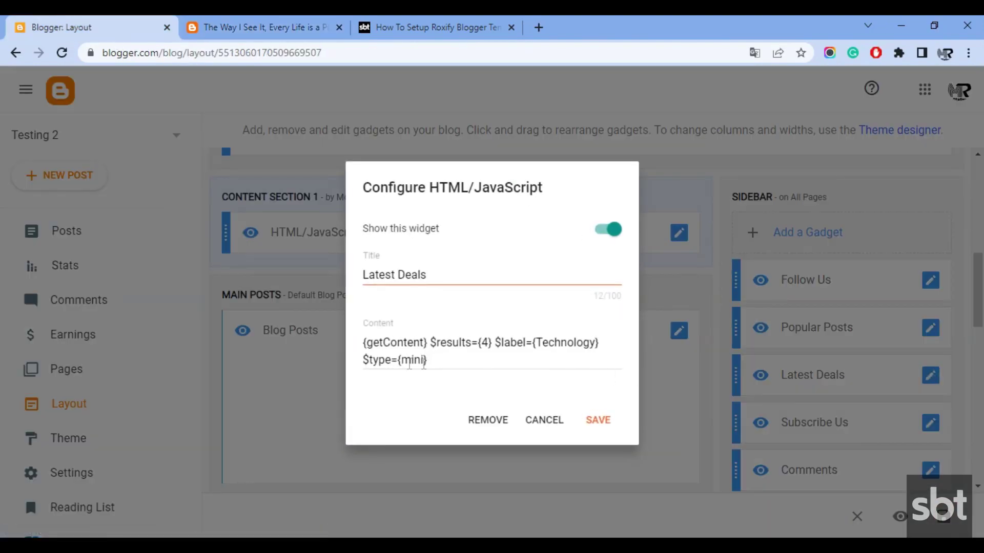
pyautogui.moveTo(428, 359); pyautogui.dragTo(372, 341)
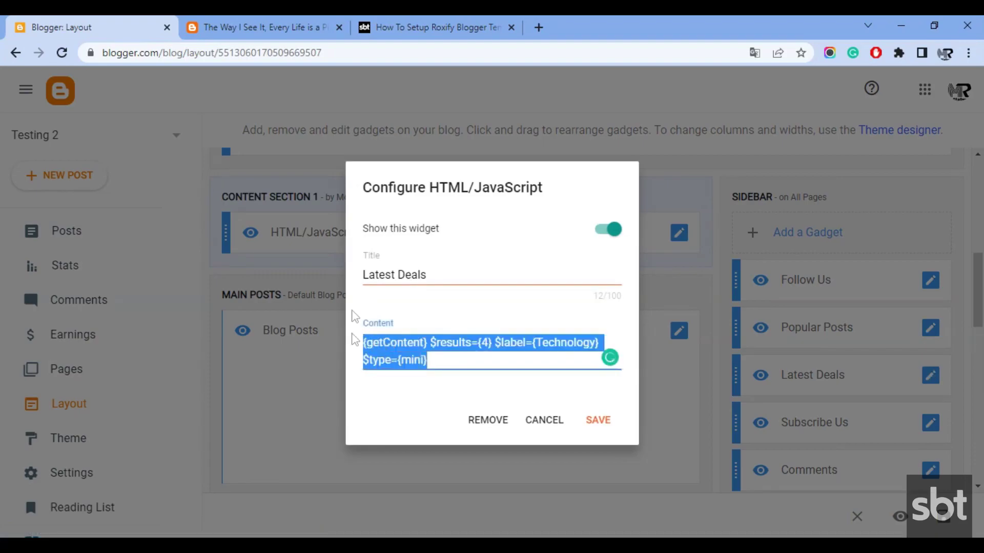
# Review the guide's sidebar shortcode types again and save the Latest Deals gadget with {getContent} $results={4} $label={Technology} $type={mini}
pyautogui.click(380, 20)
pyautogui.scroll(6, 377, 240)
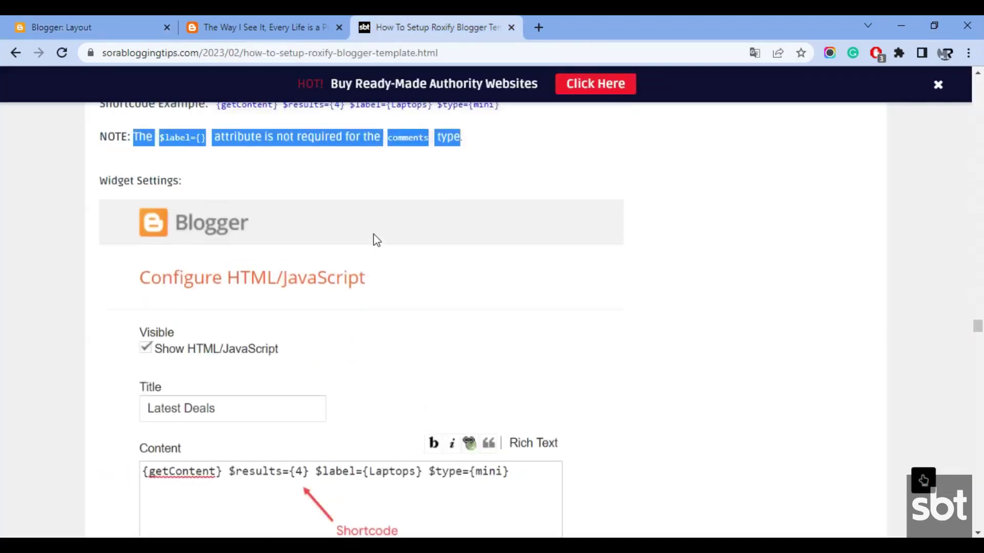
pyautogui.scroll(3, 376, 240)
pyautogui.click(430, 296)
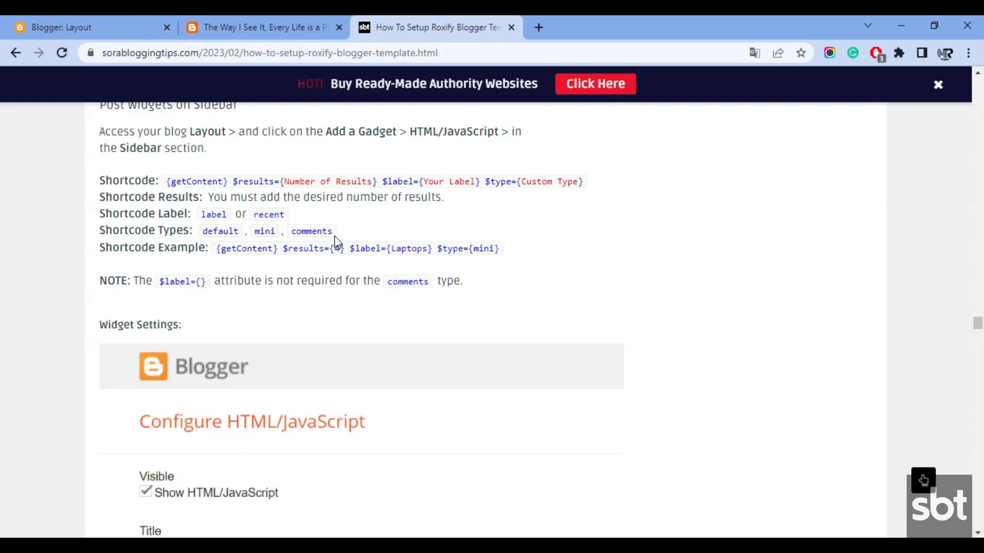
pyautogui.click(129, 18)
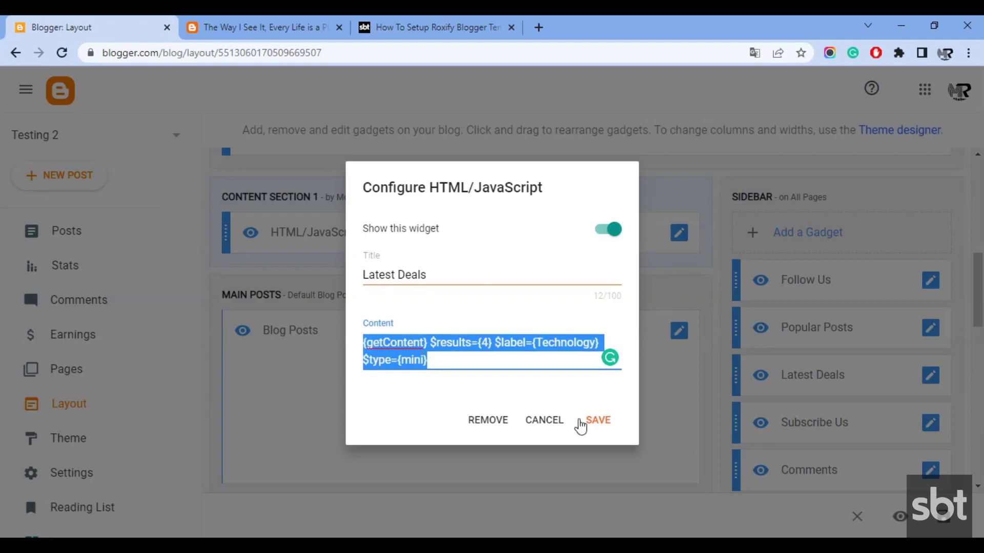
pyautogui.click(581, 424)
pyautogui.click(250, 23)
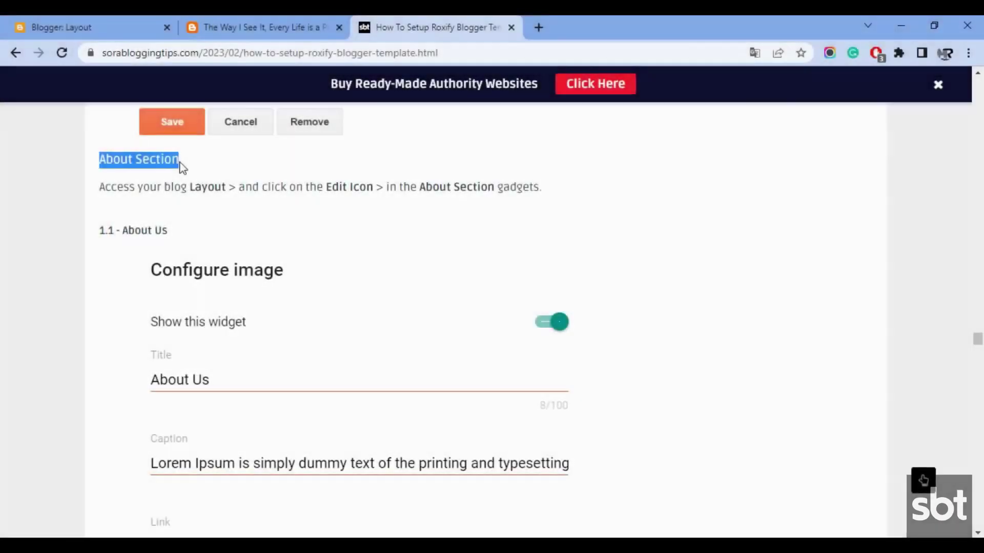
# Read the guide's About Section instructions and the 1.1 About Us image settings, and view the About Us footer on the live post
pyautogui.moveTo(101, 186); pyautogui.dragTo(542, 190)
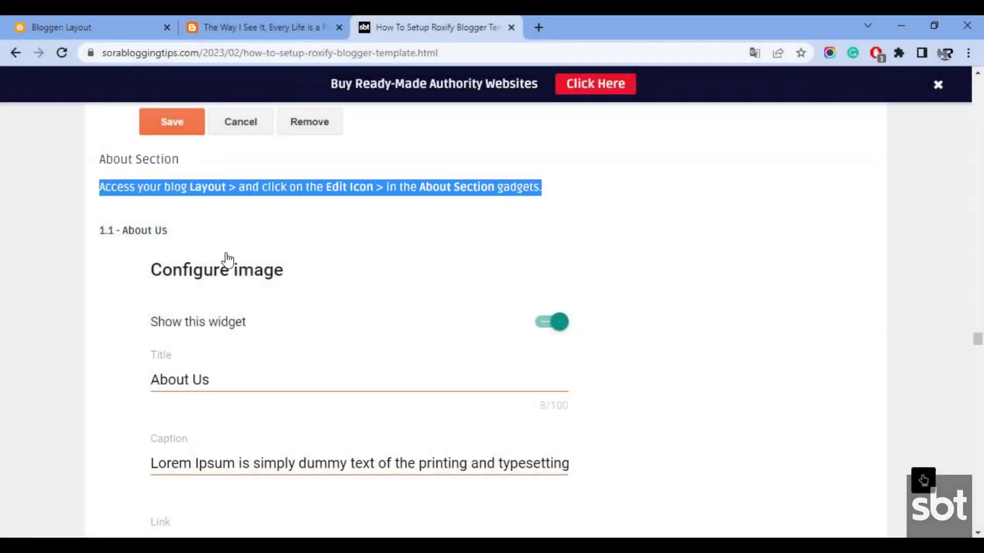
pyautogui.moveTo(99, 232); pyautogui.dragTo(173, 233)
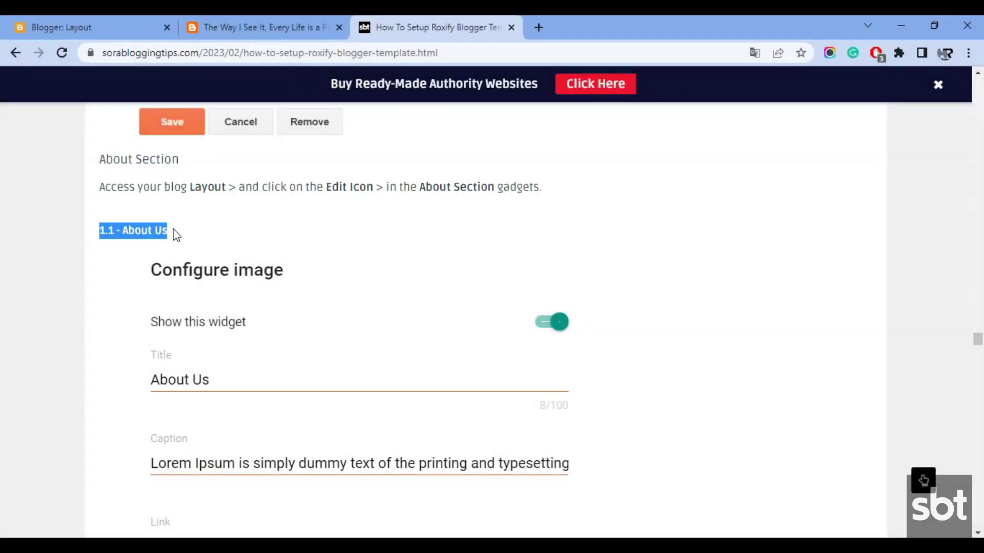
pyautogui.scroll(-5, 326, 314)
pyautogui.scroll(-6, 323, 314)
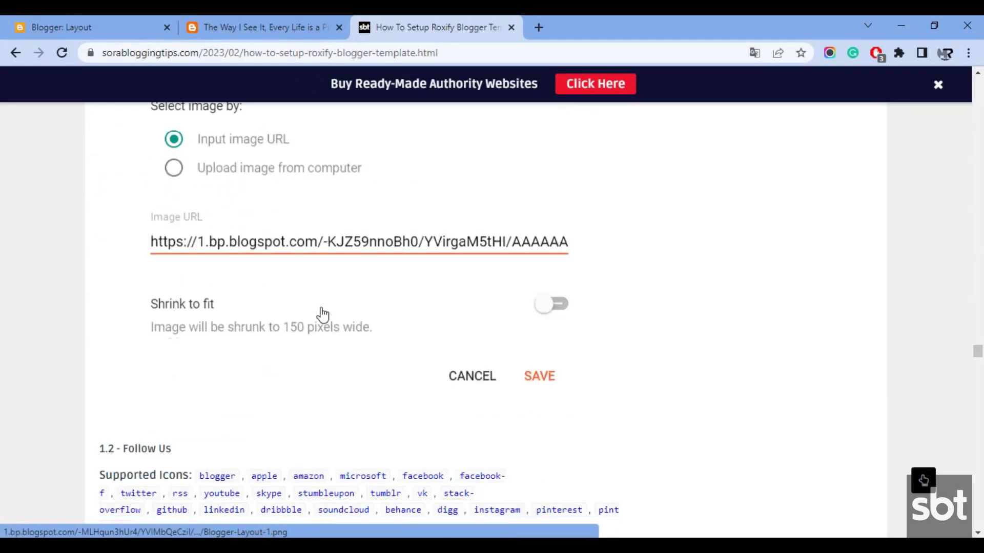
pyautogui.scroll(5, 320, 314)
pyautogui.scroll(3, 325, 314)
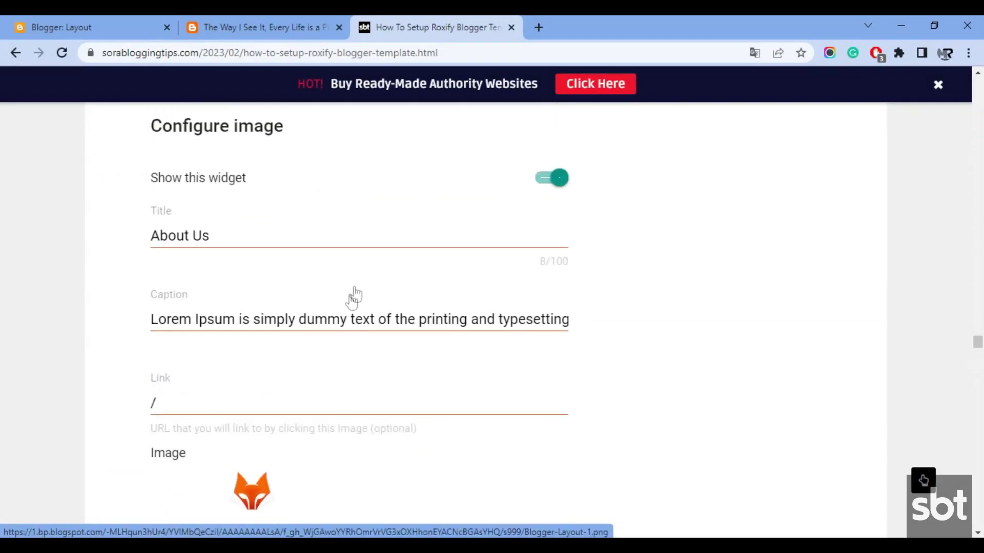
pyautogui.click(270, 23)
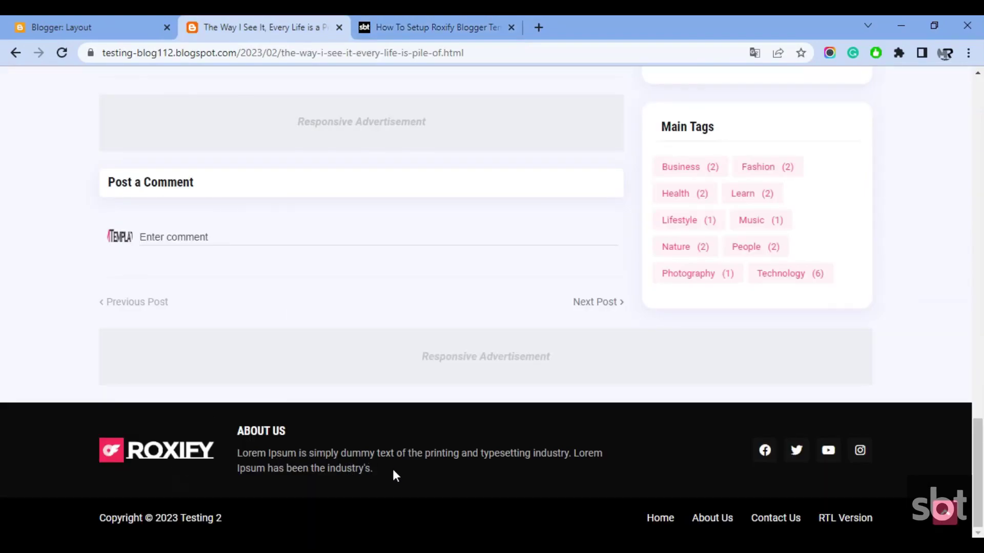
# Review the About Us image gadget's title, caption, link and image settings in the About Section, save it, and check the live post's footer
pyautogui.click(85, 34)
pyautogui.scroll(-15, 431, 351)
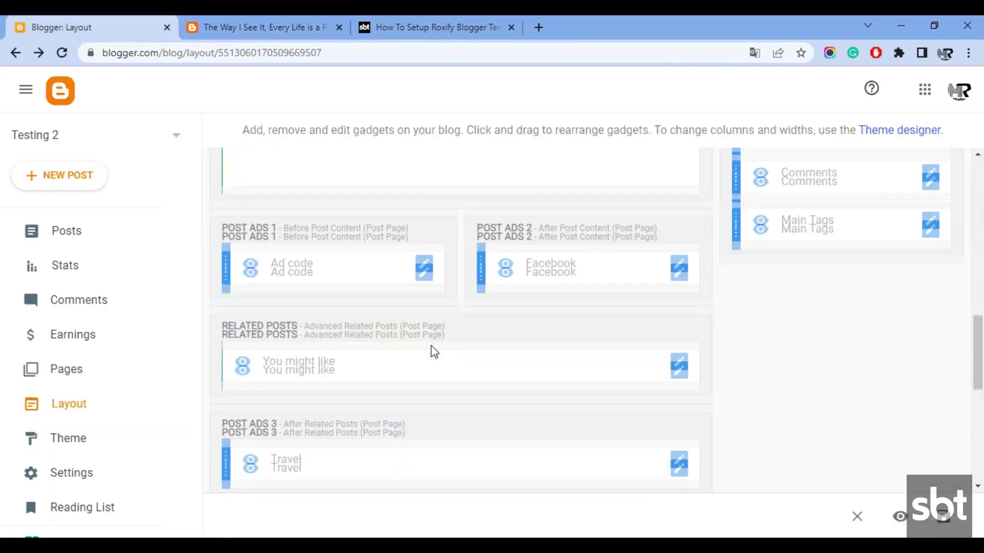
pyautogui.click(564, 243)
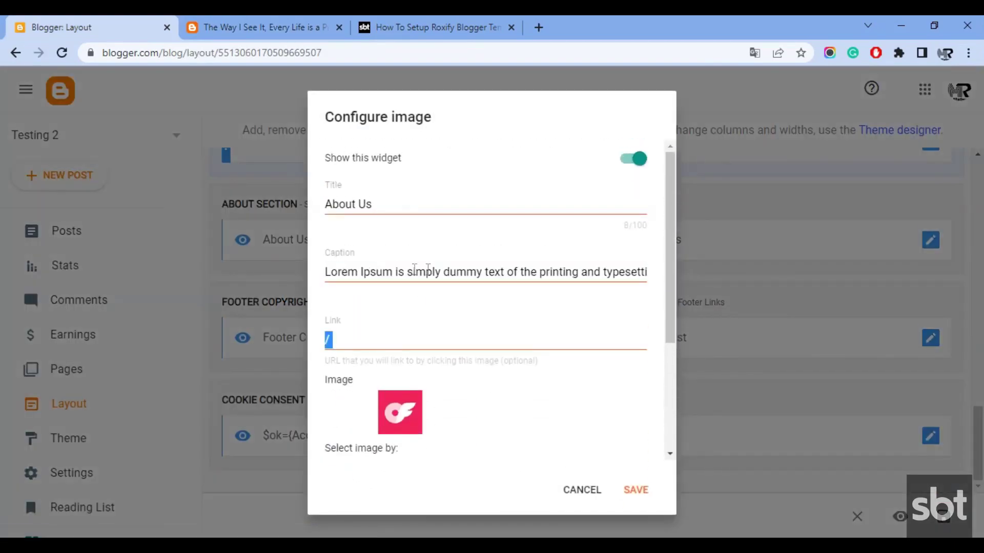
pyautogui.scroll(-4, 551, 303)
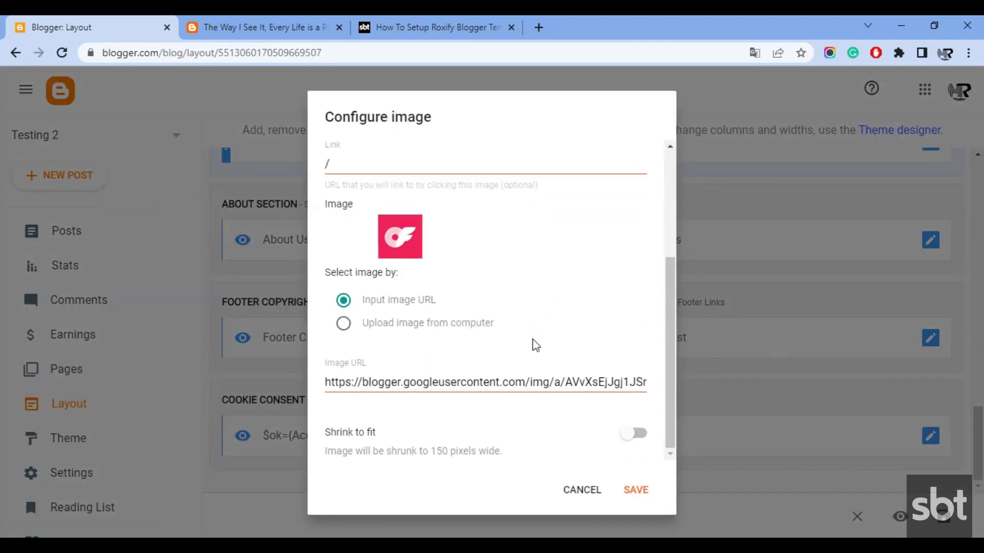
pyautogui.scroll(4, 404, 352)
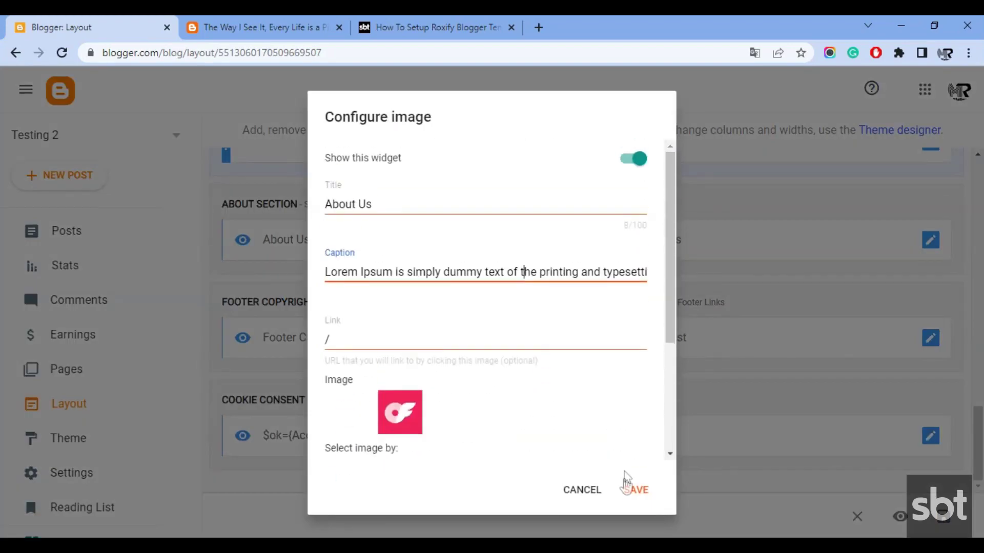
pyautogui.click(628, 498)
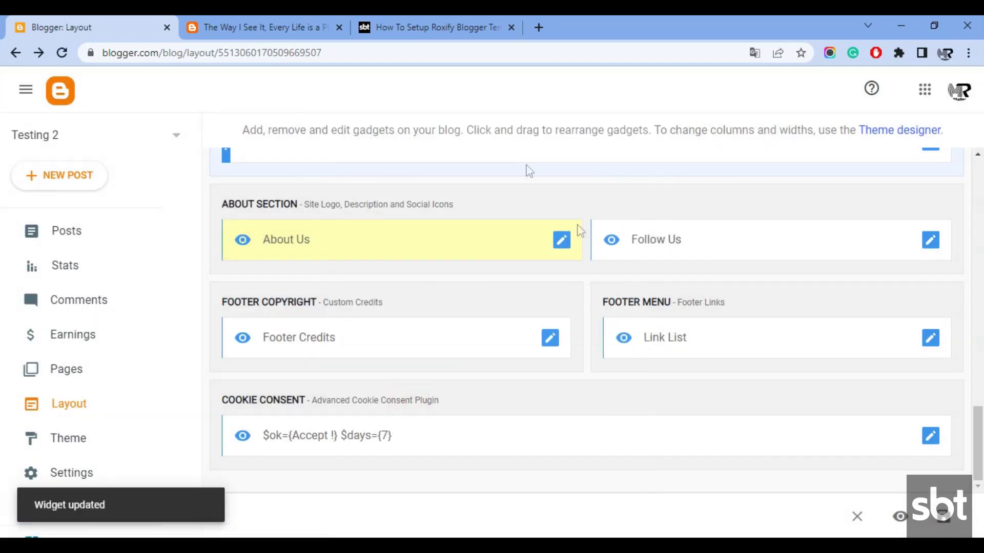
pyautogui.click(307, 26)
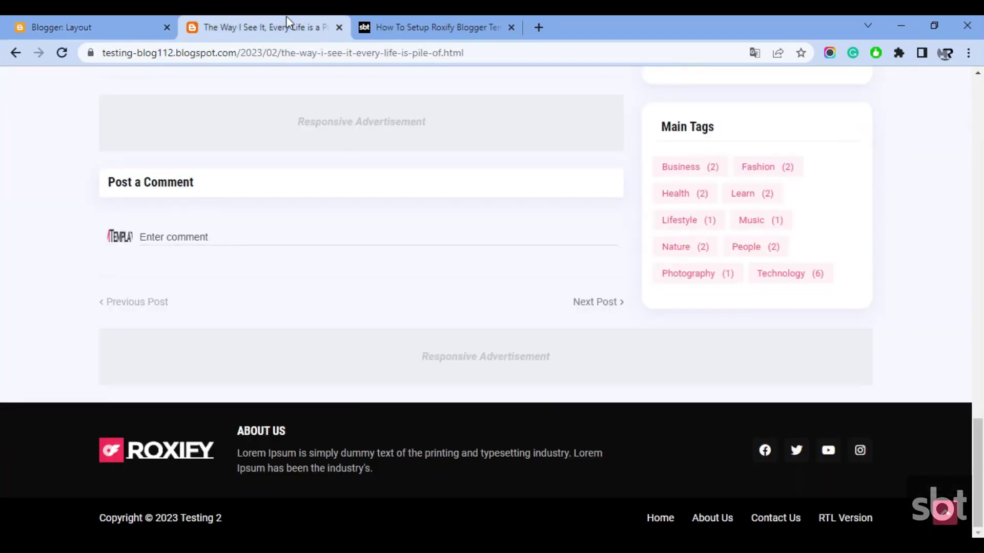
# Read the rest of the guide's About Us image settings and the supported icons under 1.2 Follow Us
pyautogui.click(399, 28)
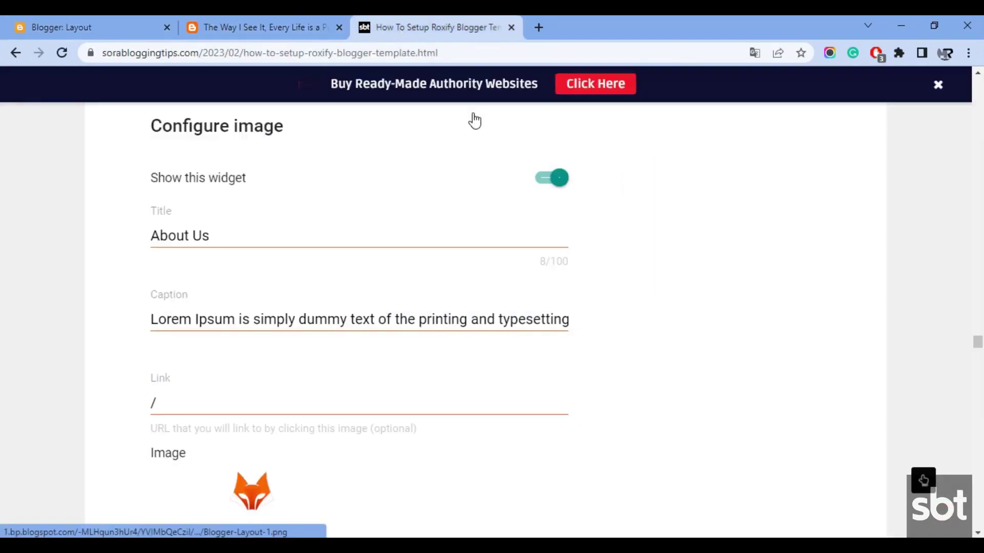
pyautogui.scroll(4, 382, 263)
pyautogui.scroll(-4, 383, 260)
pyautogui.scroll(-10, 384, 256)
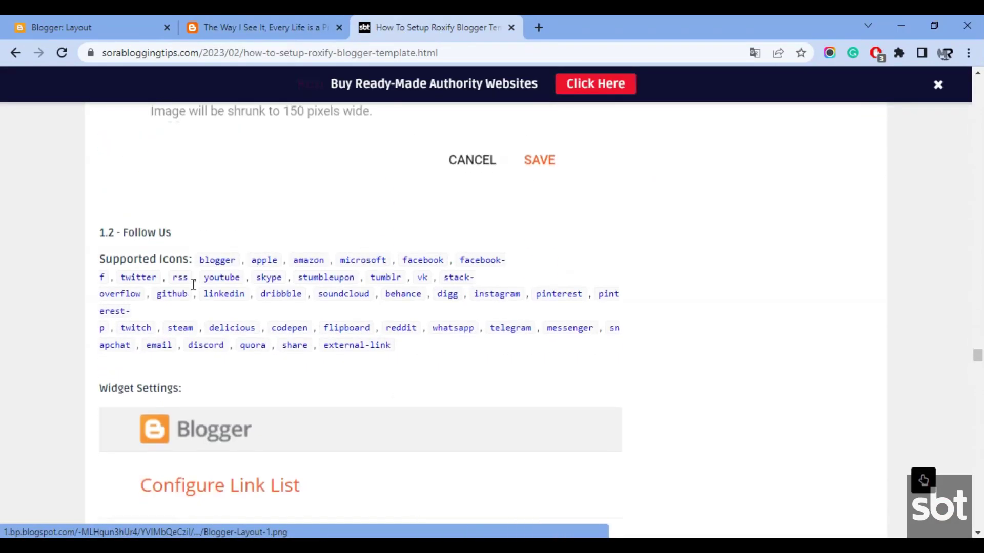
# Review the About Section's Follow Us link list, save it, and check the social icons in the live post's footer
pyautogui.click(54, 22)
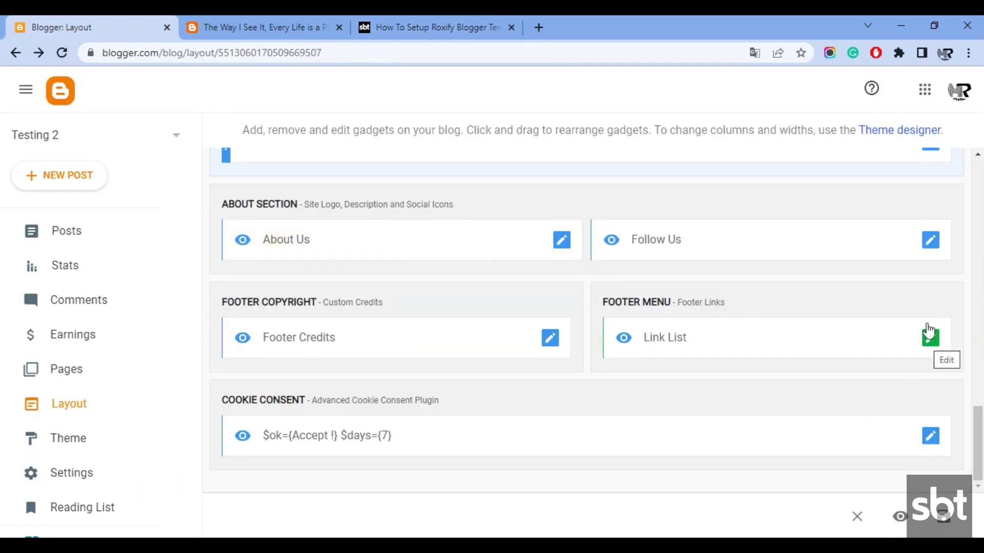
pyautogui.click(929, 242)
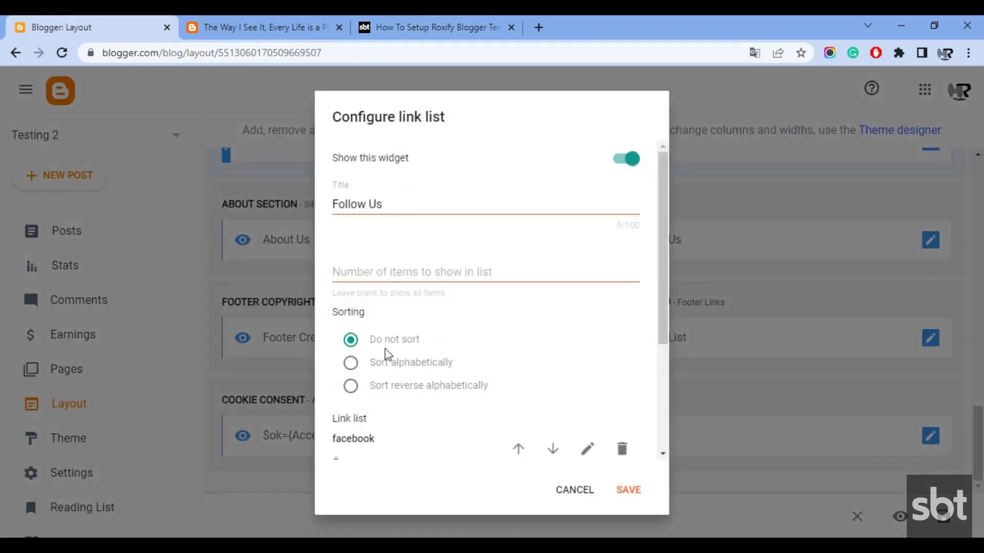
pyautogui.scroll(-3, 385, 348)
pyautogui.click(629, 494)
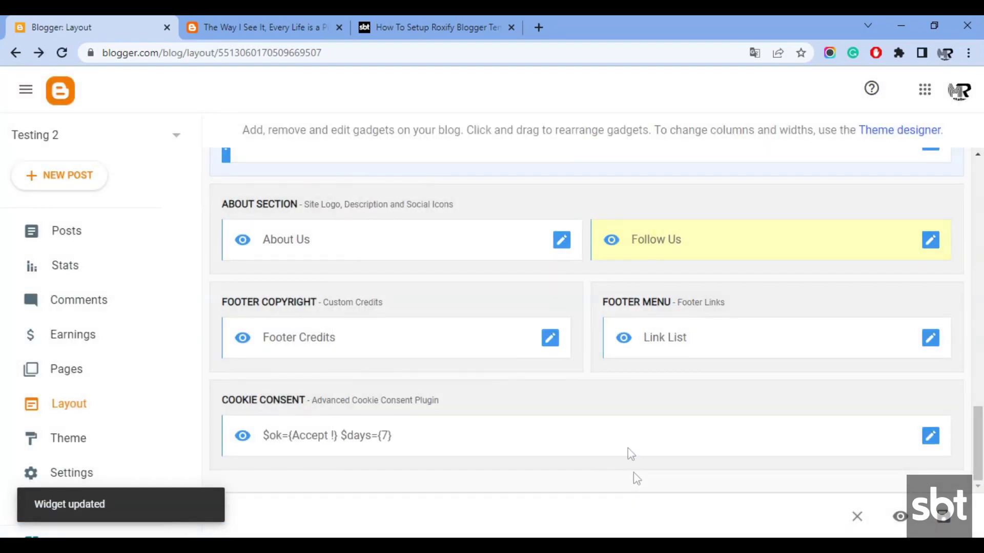
pyautogui.click(301, 20)
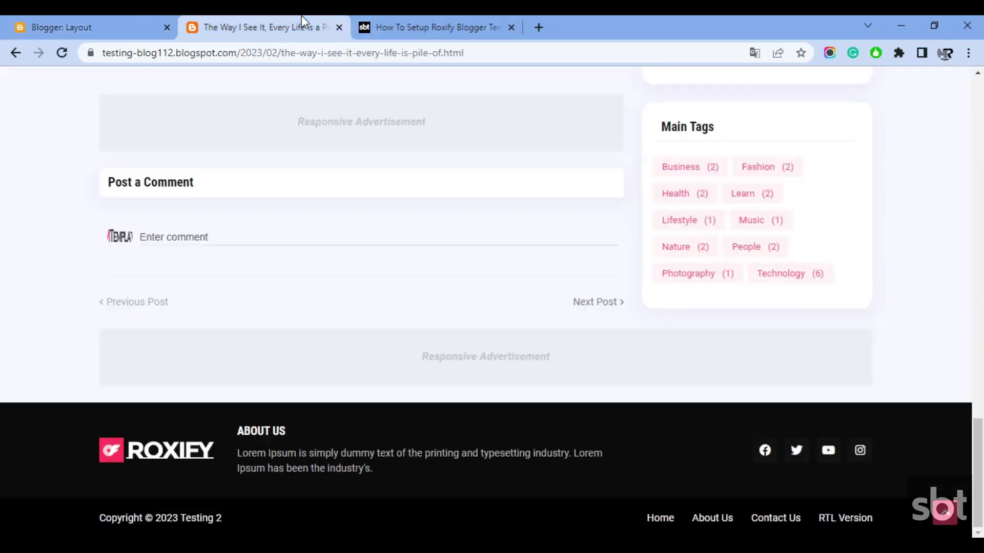
# Read the guide's Follow Us link list settings and its Footer Menu instructions with the Link List widget settings
pyautogui.click(436, 18)
pyautogui.scroll(-5, 268, 255)
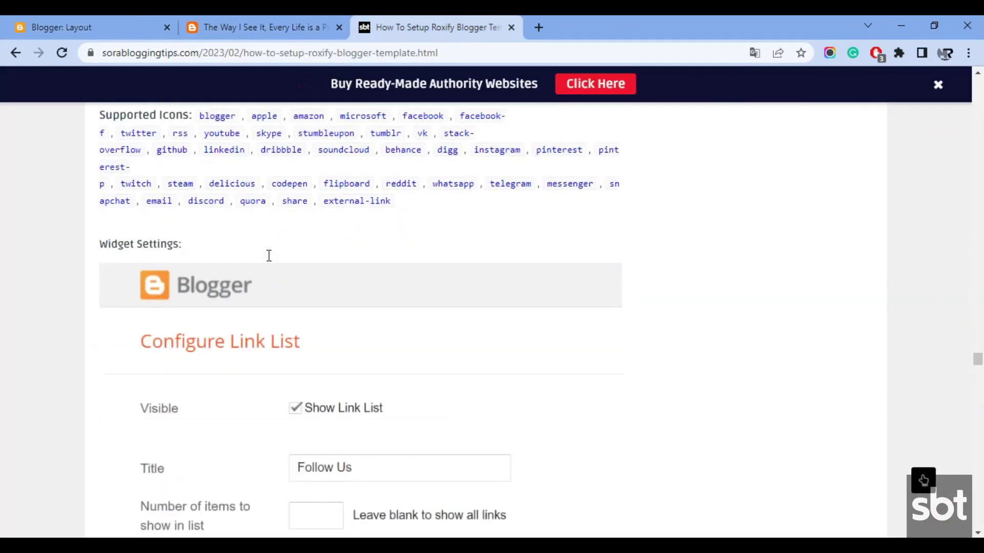
pyautogui.scroll(-8, 269, 254)
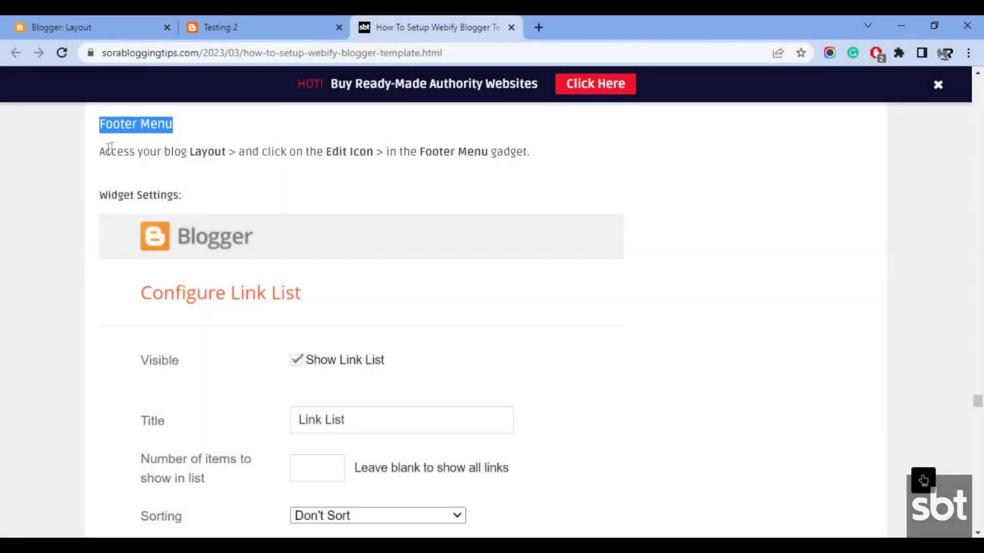
pyautogui.moveTo(101, 152); pyautogui.dragTo(523, 160)
pyautogui.scroll(-10, 287, 235)
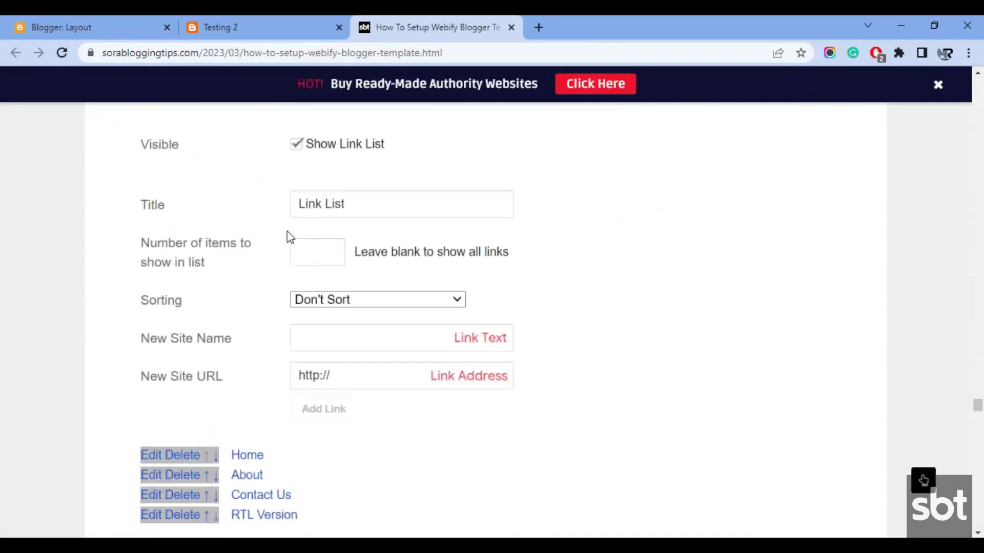
pyautogui.scroll(3, 287, 234)
pyautogui.scroll(7, 285, 232)
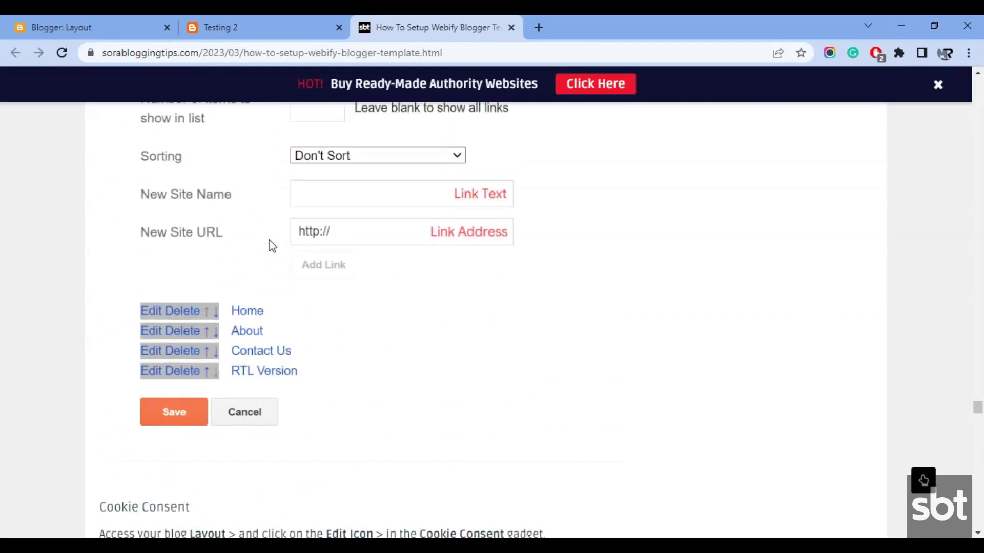
# View the live blog footer, and review and save the Footer Menu's Pages link list with Home, About Us, Contact Us and RTL Version
pyautogui.click(244, 28)
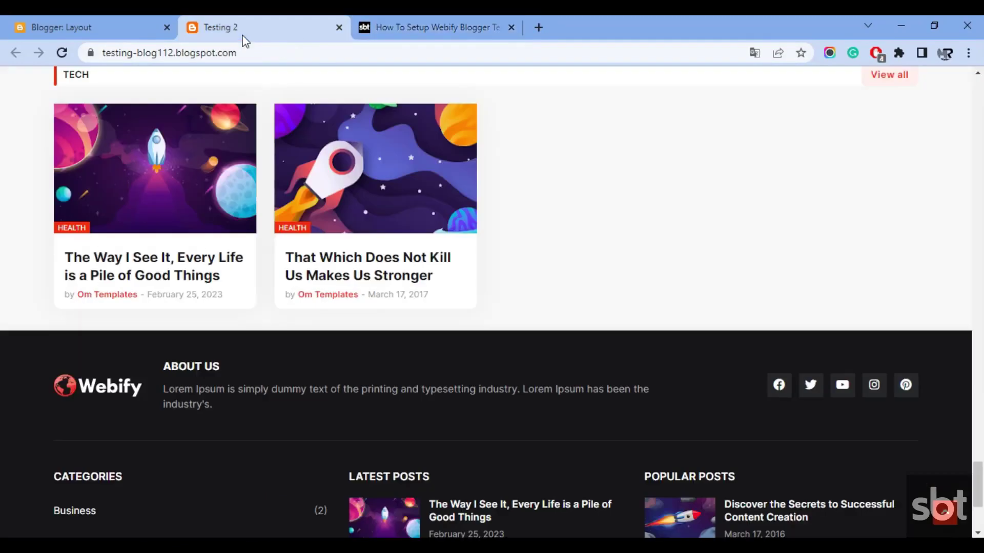
pyautogui.scroll(-4, 982, 512)
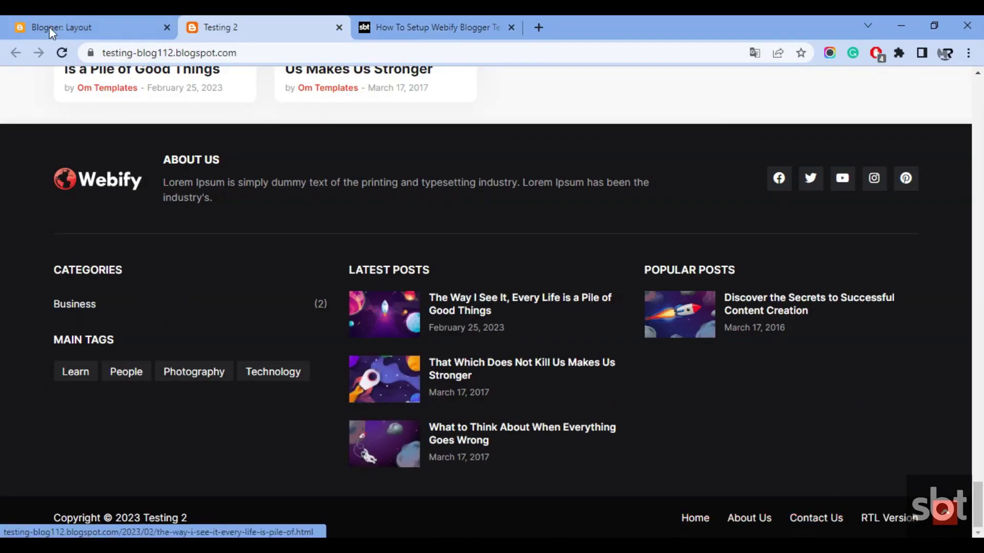
pyautogui.hotkey('ctrl', 'shift', 'Tab')
pyautogui.scroll(-4, 738, 346)
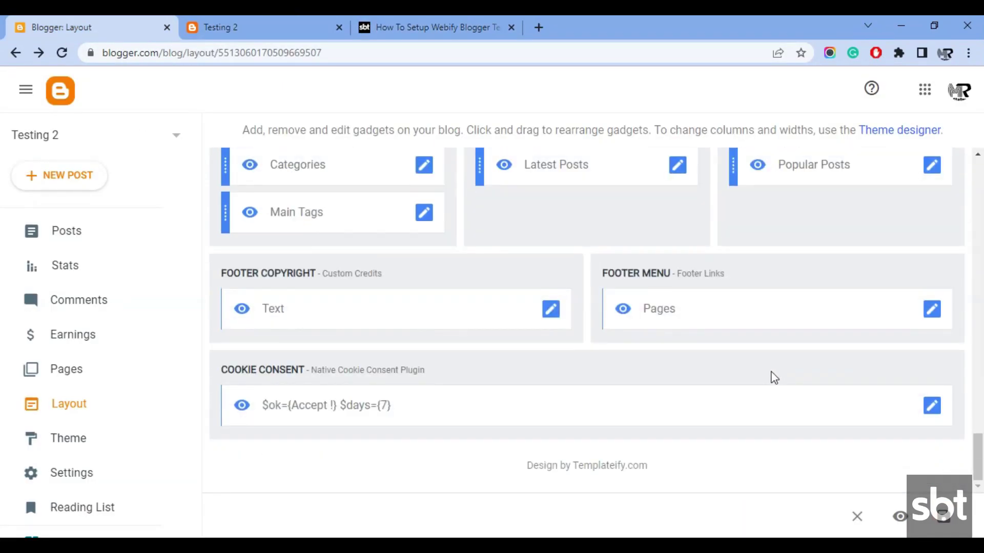
pyautogui.click(928, 314)
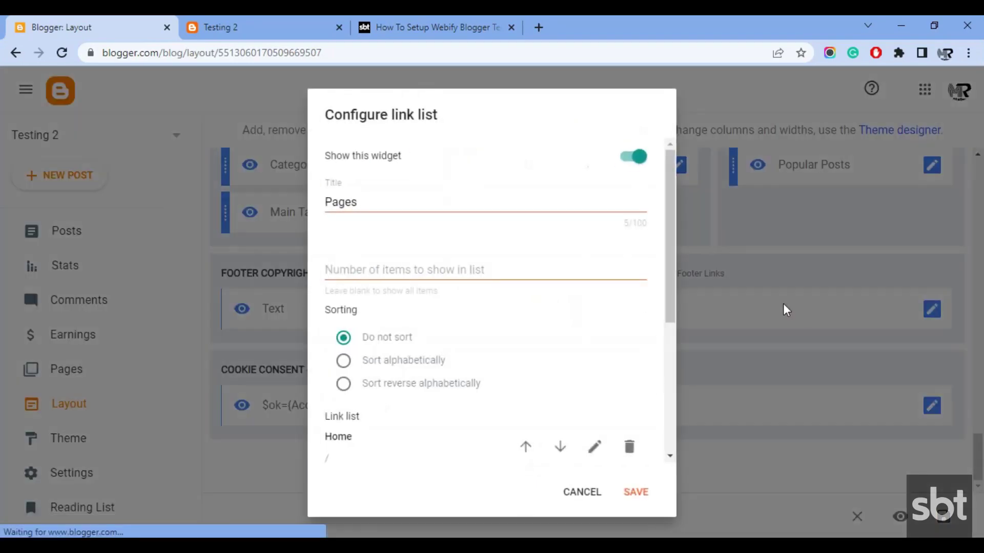
pyautogui.scroll(-5, 512, 333)
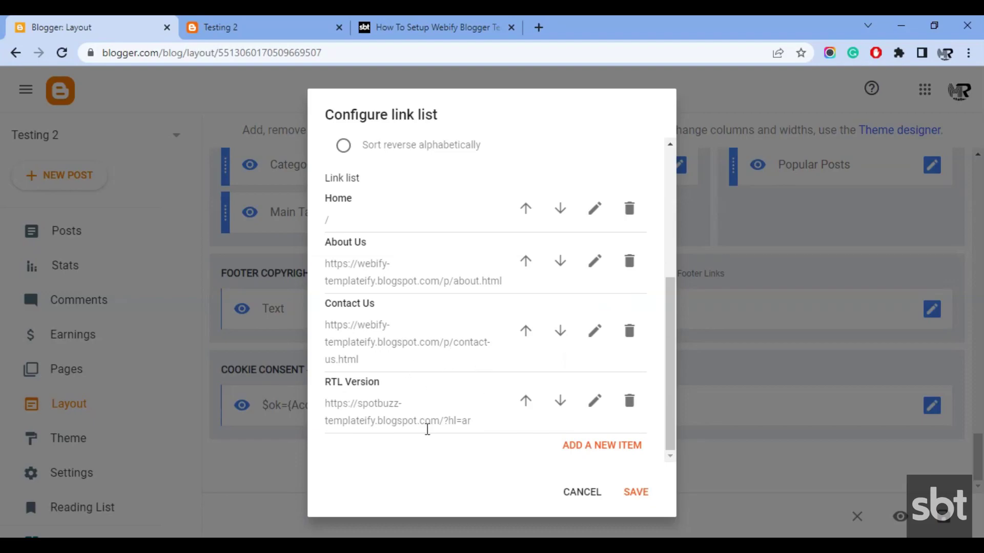
pyautogui.click(637, 493)
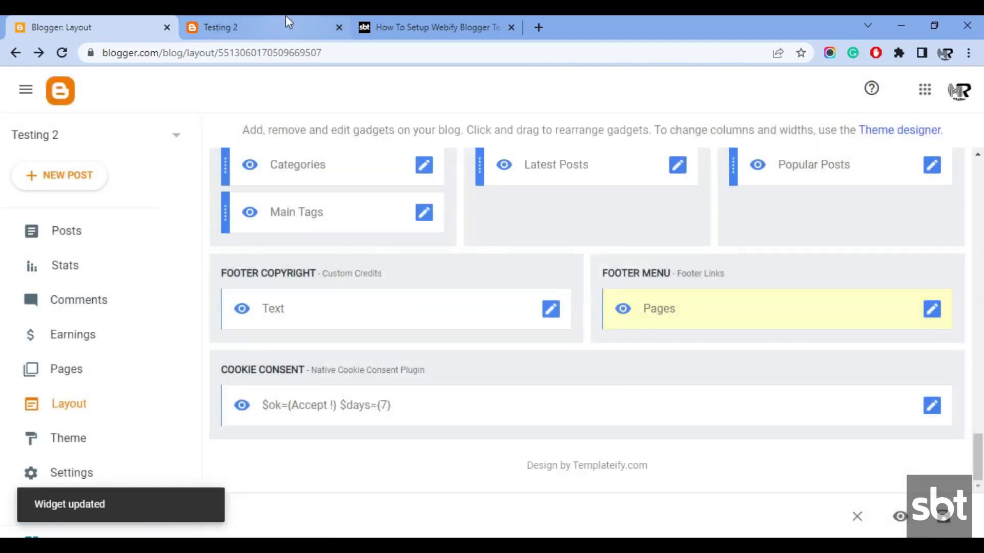
pyautogui.click(286, 18)
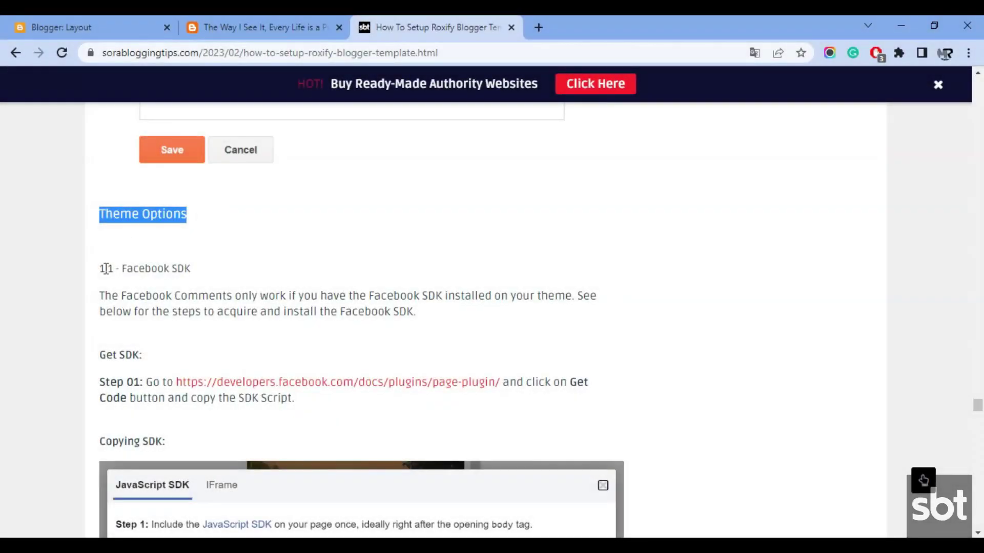
# Read the guide's 1.1 Facebook SDK section, covering how to get, copy and install the SDK and its text list settings
pyautogui.click(105, 268)
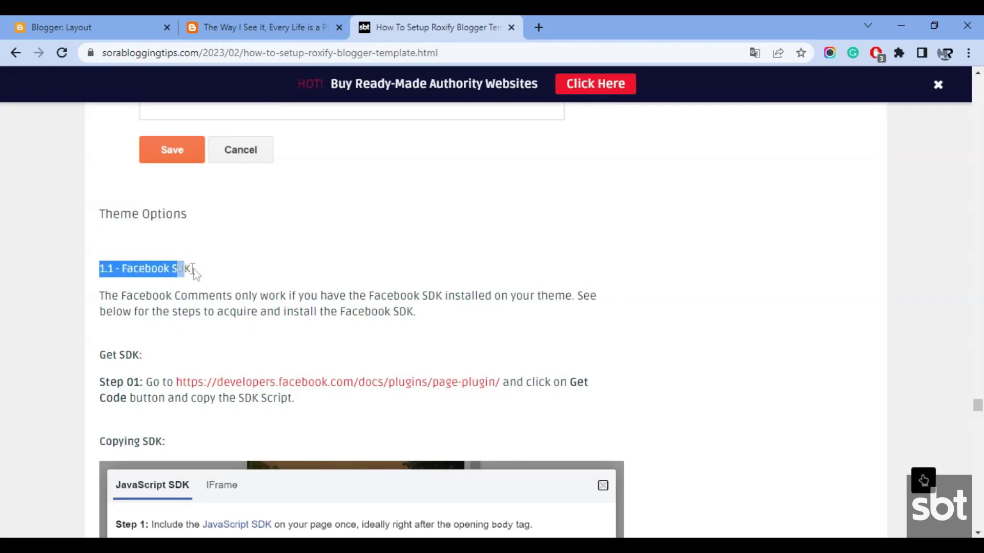
pyautogui.moveTo(103, 295); pyautogui.dragTo(399, 312)
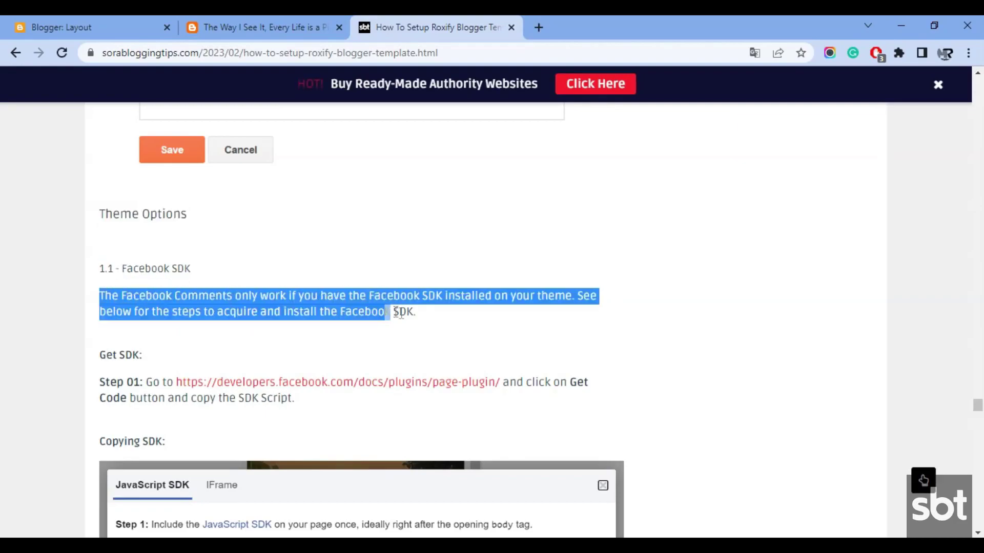
pyautogui.scroll(-3, 112, 222)
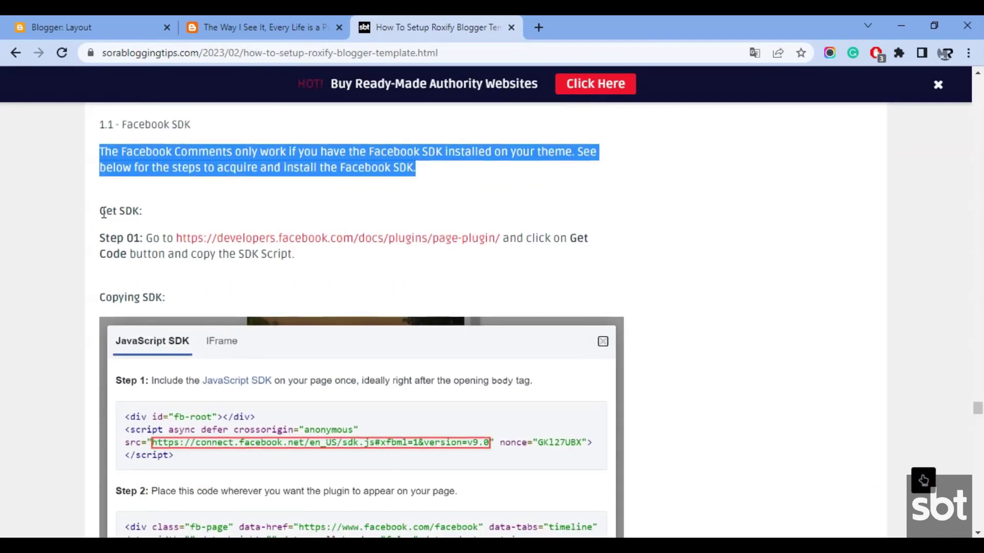
pyautogui.moveTo(103, 213); pyautogui.dragTo(141, 210)
pyautogui.moveTo(101, 240); pyautogui.dragTo(314, 265)
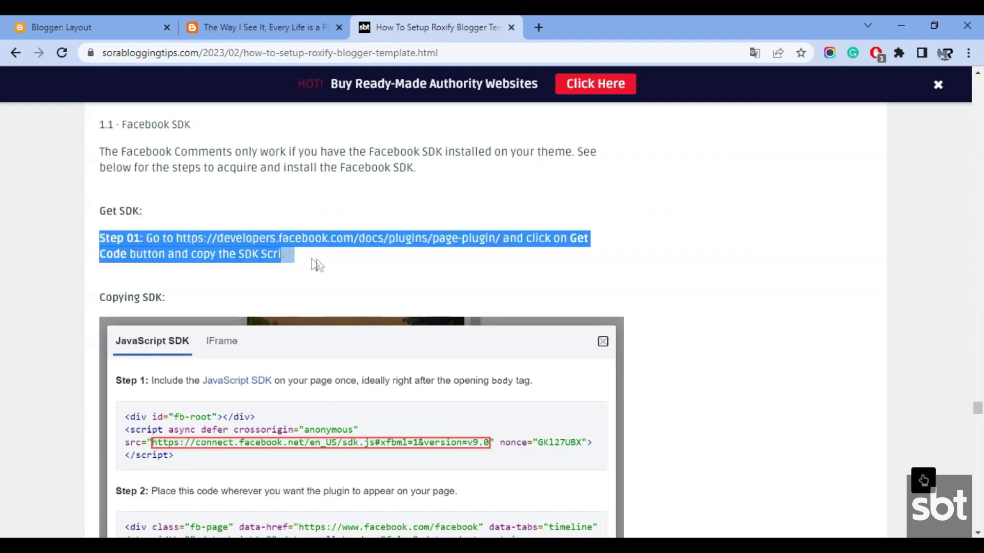
pyautogui.scroll(-12, 326, 270)
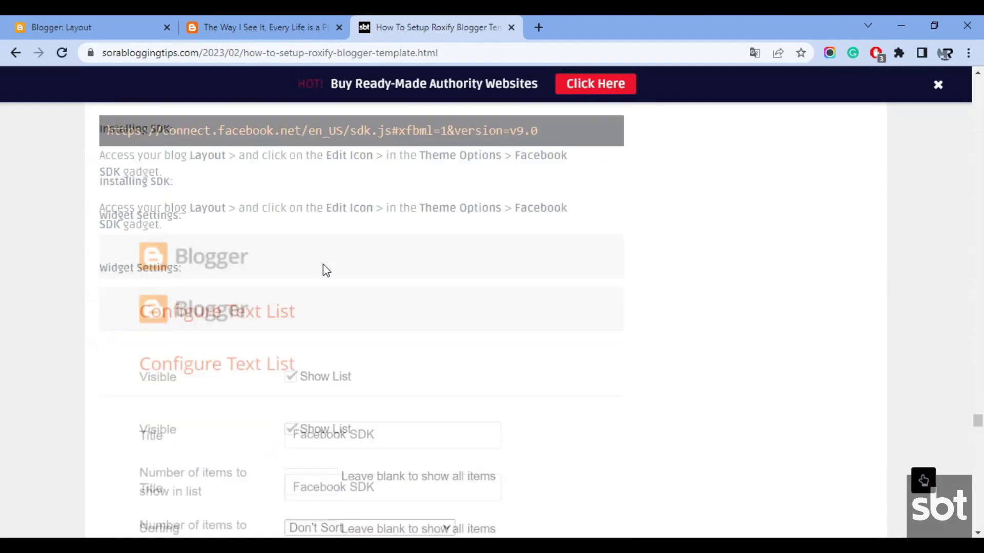
pyautogui.scroll(2, 326, 270)
pyautogui.scroll(-8, 305, 396)
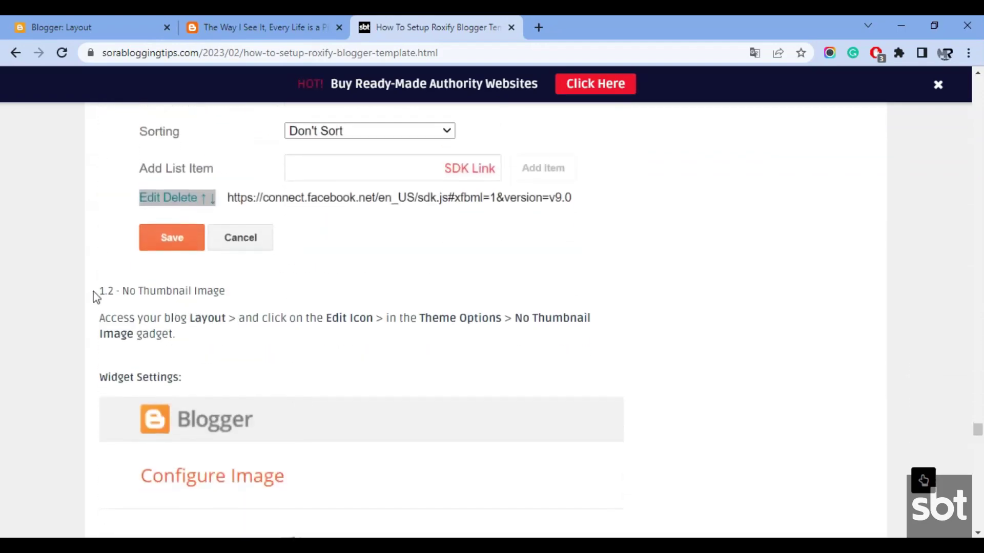
# Read the guide's 1.2 No Thumbnail Image instructions and its image widget settings
pyautogui.moveTo(103, 292); pyautogui.dragTo(196, 292)
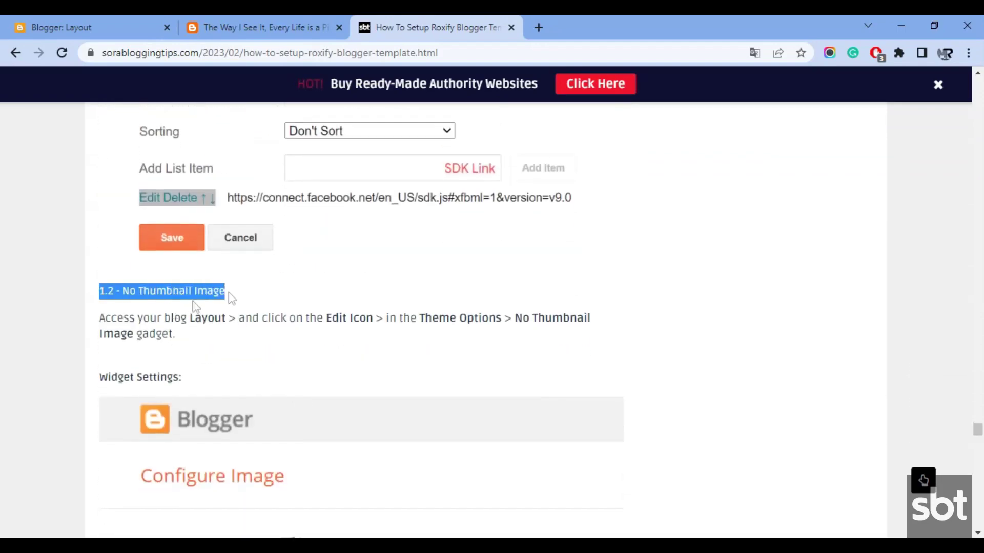
pyautogui.moveTo(105, 317); pyautogui.dragTo(210, 356)
pyautogui.scroll(-7, 211, 356)
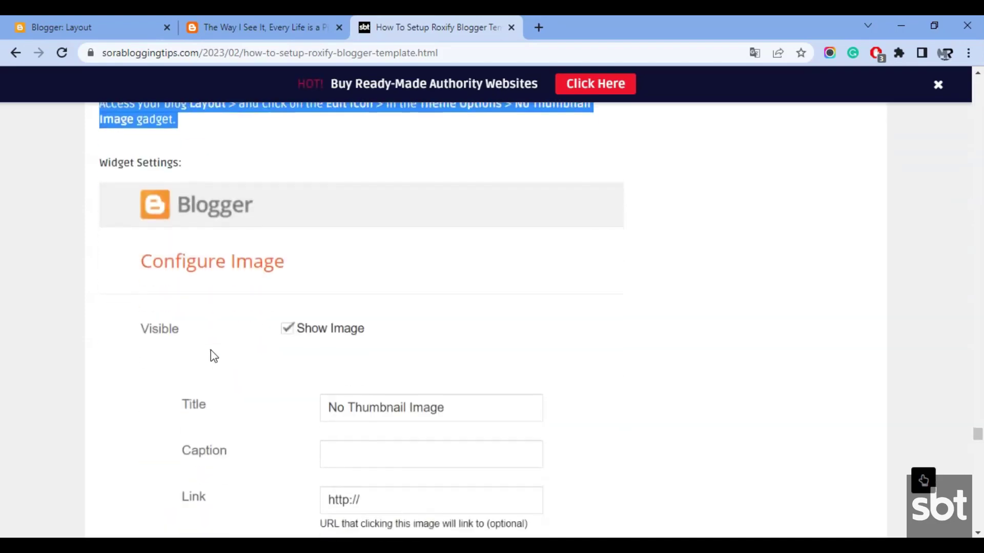
pyautogui.scroll(-3, 213, 353)
pyautogui.scroll(-7, 358, 338)
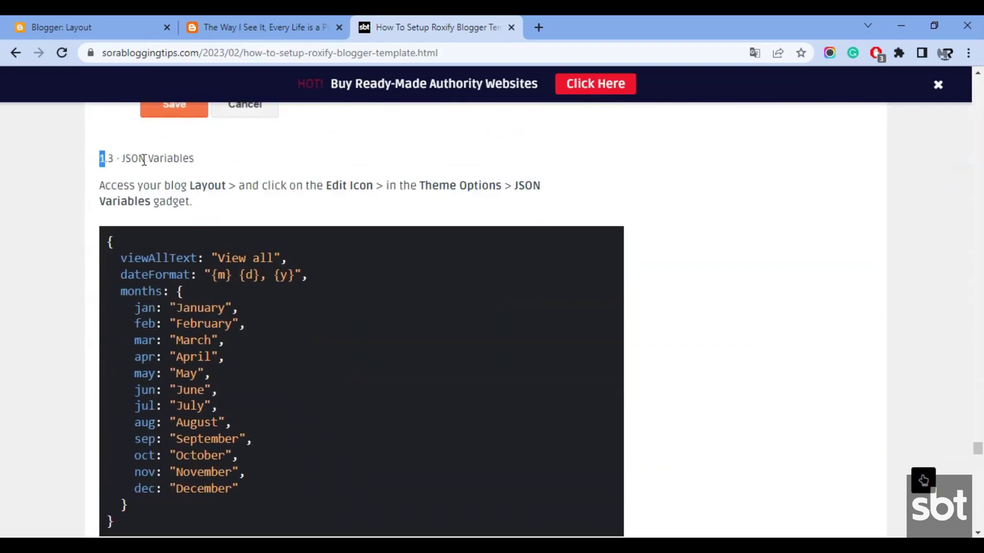
# Read the guide's 1.3 JSON Variables instructions, including the code block, the default values and the widget settings
pyautogui.moveTo(144, 160); pyautogui.dragTo(214, 171)
pyautogui.moveTo(101, 188); pyautogui.dragTo(199, 209)
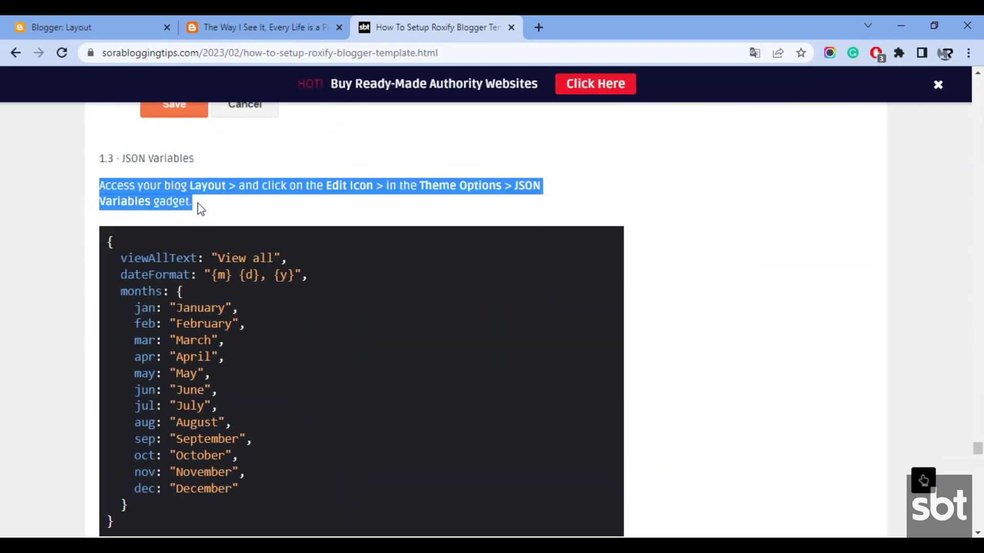
pyautogui.scroll(-5, 255, 347)
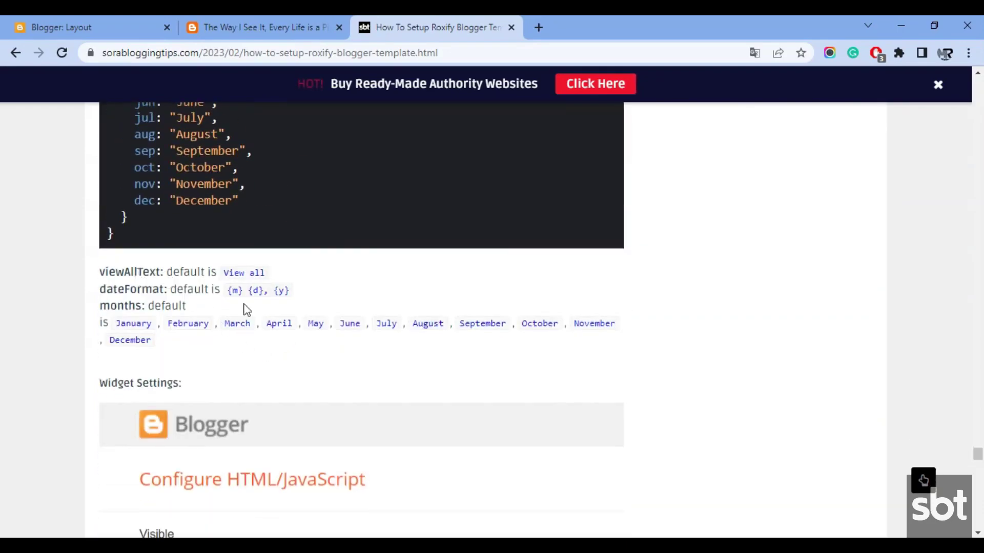
pyautogui.scroll(-10, 241, 343)
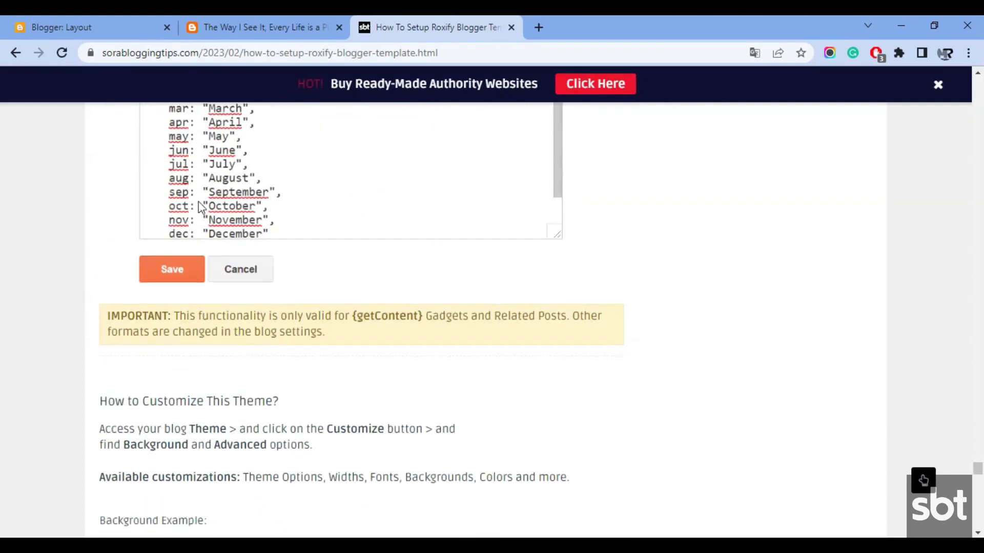
# Review the Facebook SDK text list under Theme Options in the blog layout and save it
pyautogui.click(76, 28)
pyautogui.scroll(15, 642, 259)
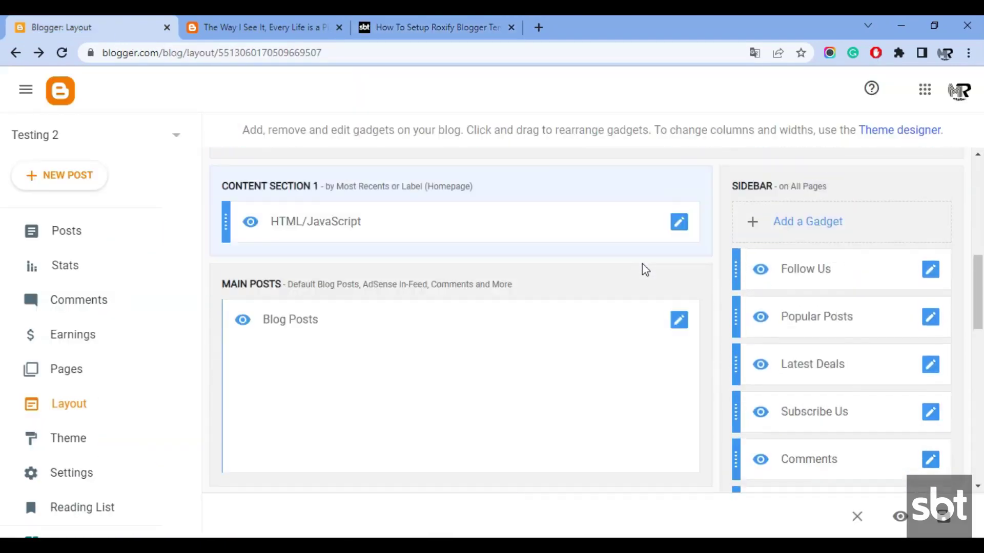
pyautogui.click(441, 274)
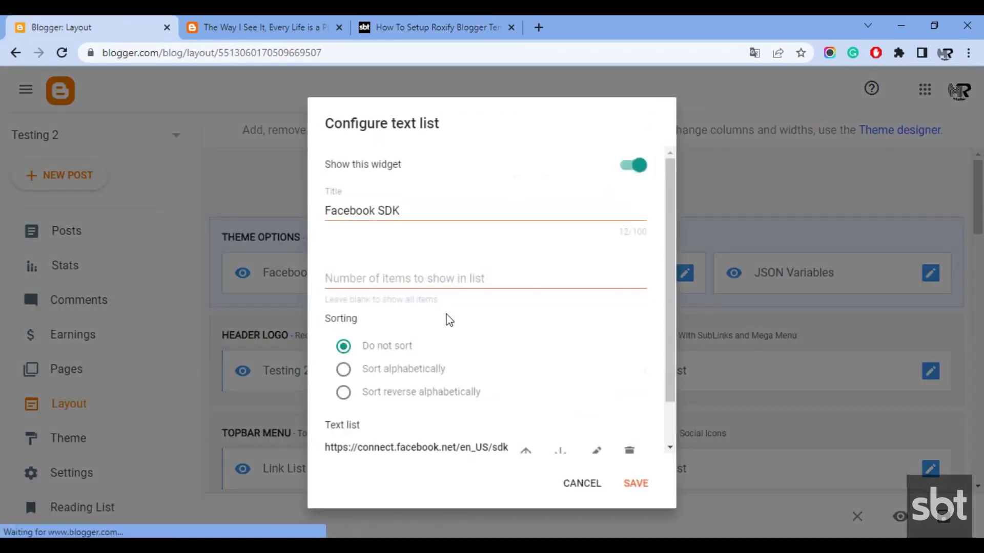
pyautogui.click(633, 491)
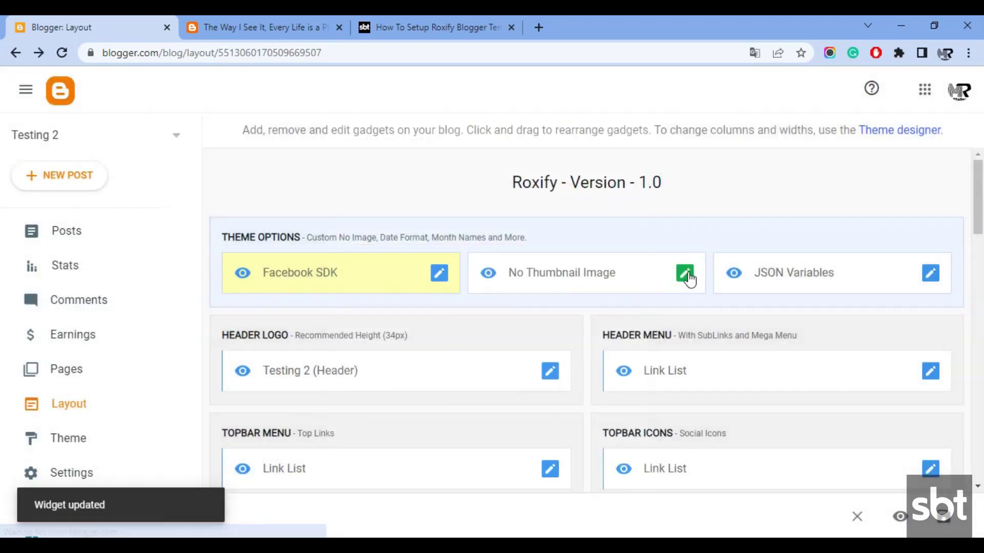
# Review and save the No Thumbnail Image and JSON Variables gadgets under Theme Options
pyautogui.click(685, 274)
pyautogui.scroll(-4, 629, 297)
pyautogui.click(634, 490)
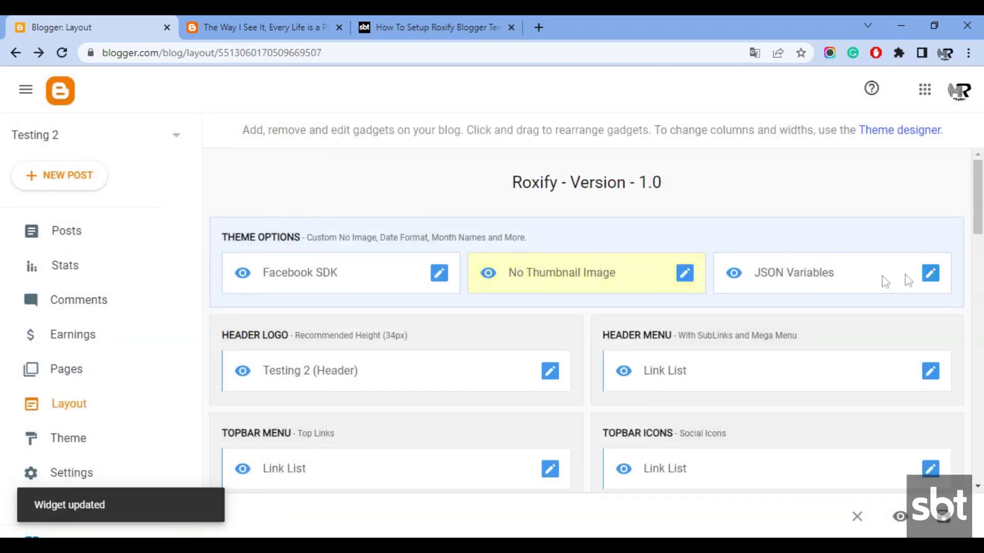
pyautogui.click(930, 273)
pyautogui.click(594, 418)
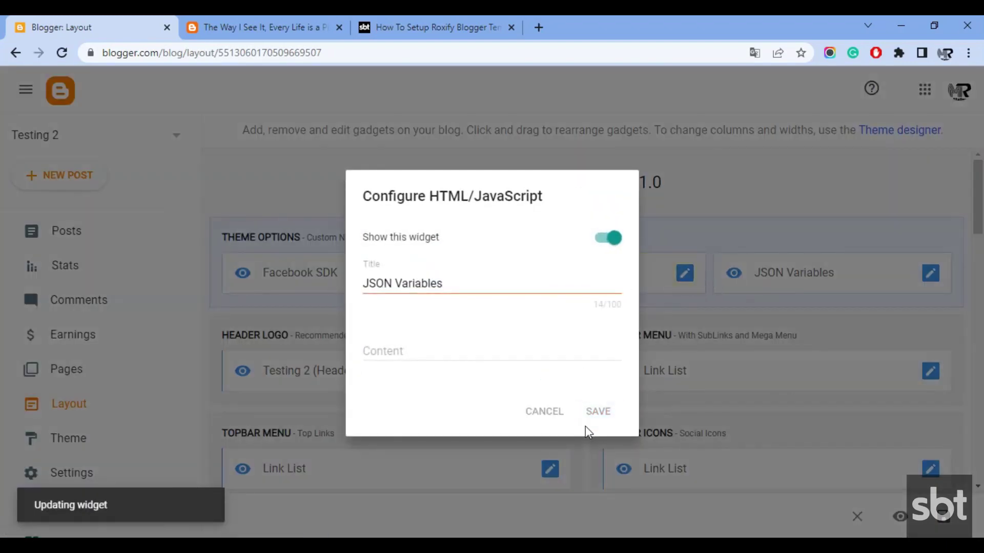